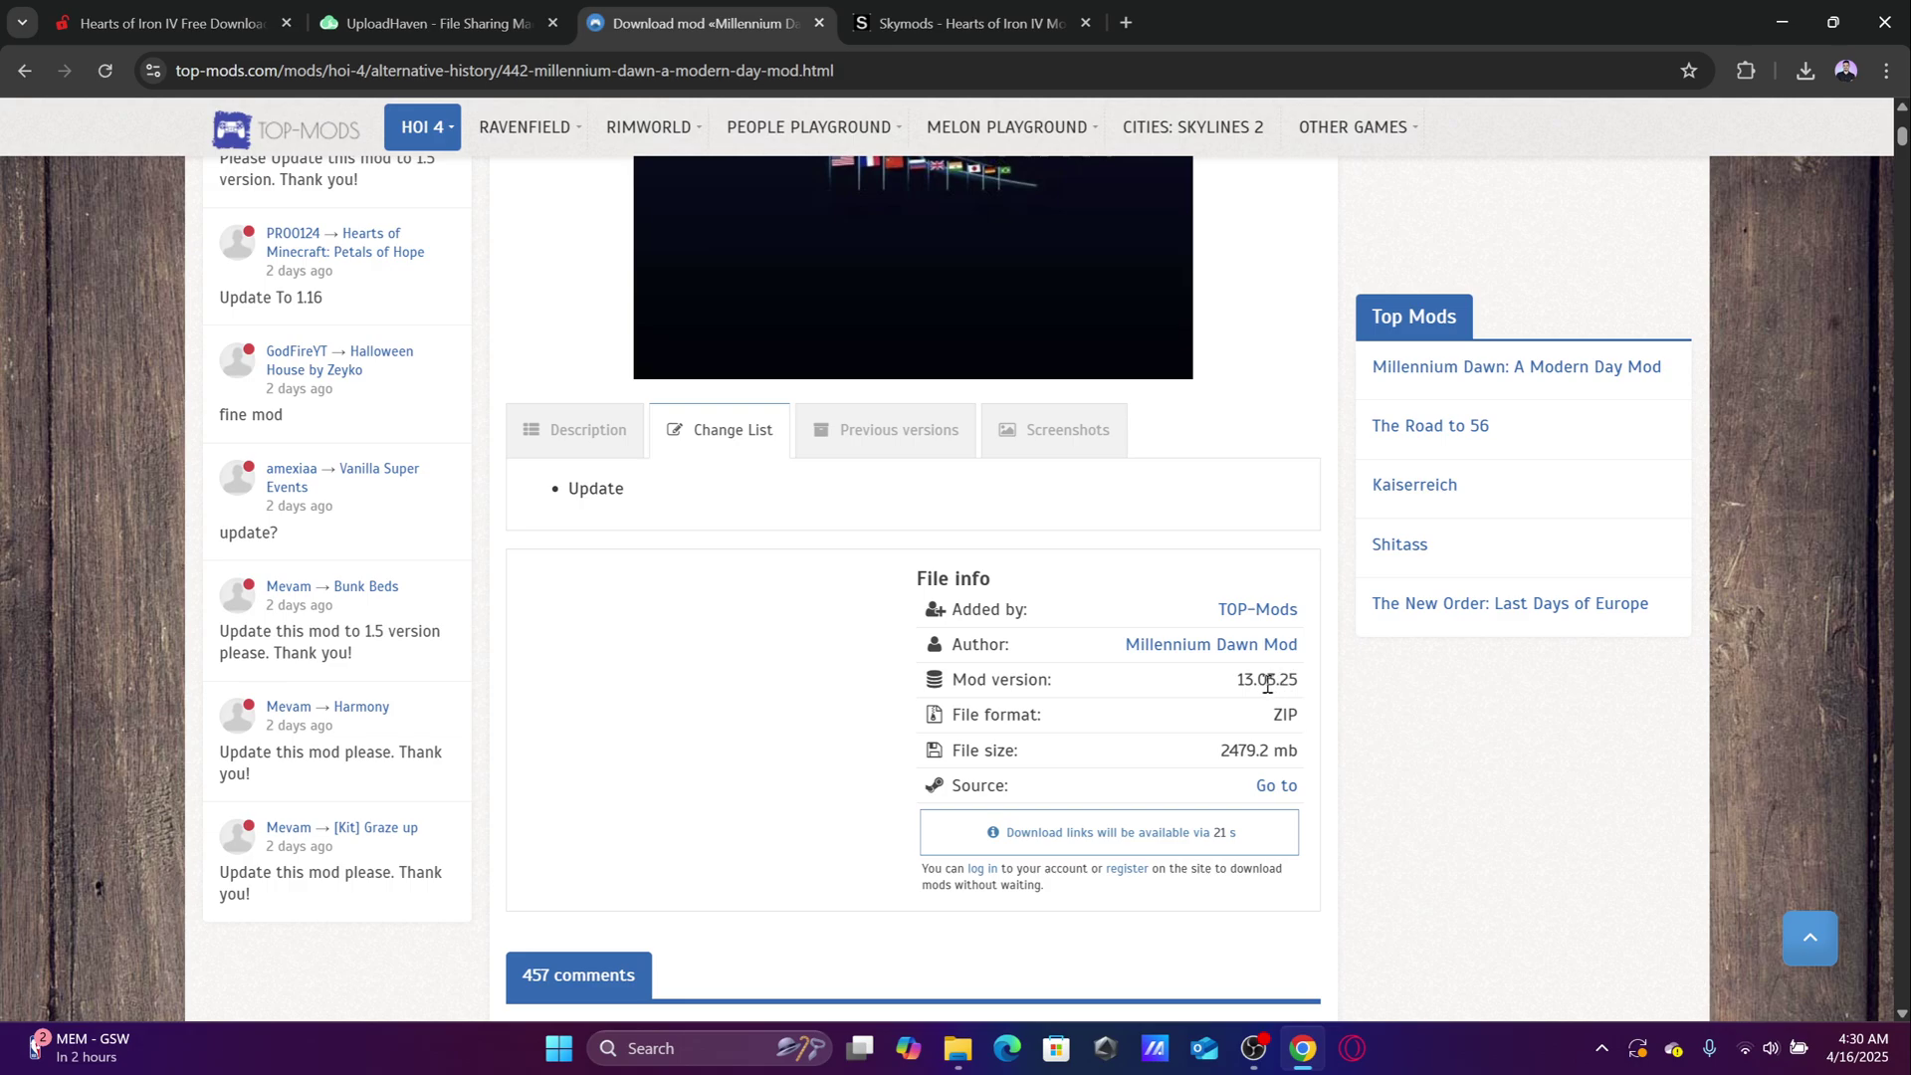
Examine the Millennium Dawn mod's description, new additions, focus tree list and file info on its Top-Mods page.
left_click(568, 460)
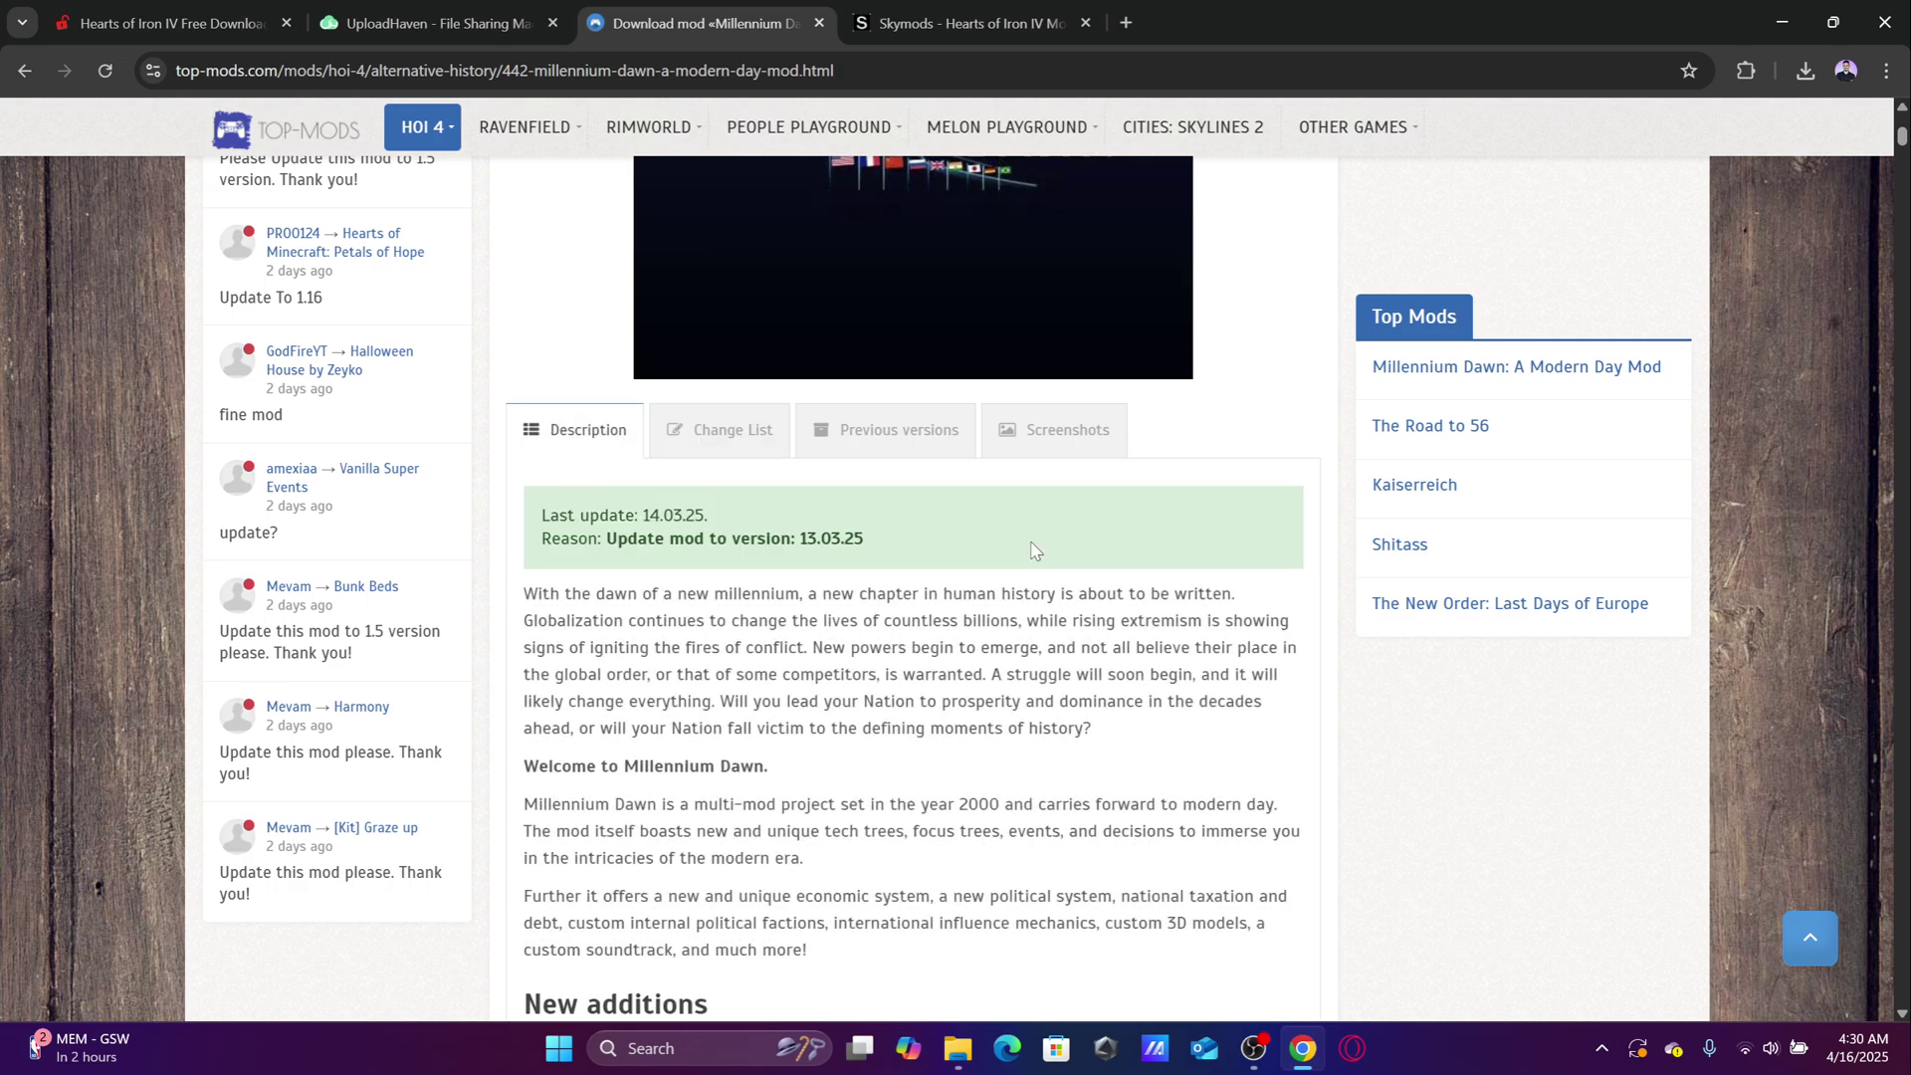
scroll(1058, 574, "down", 4)
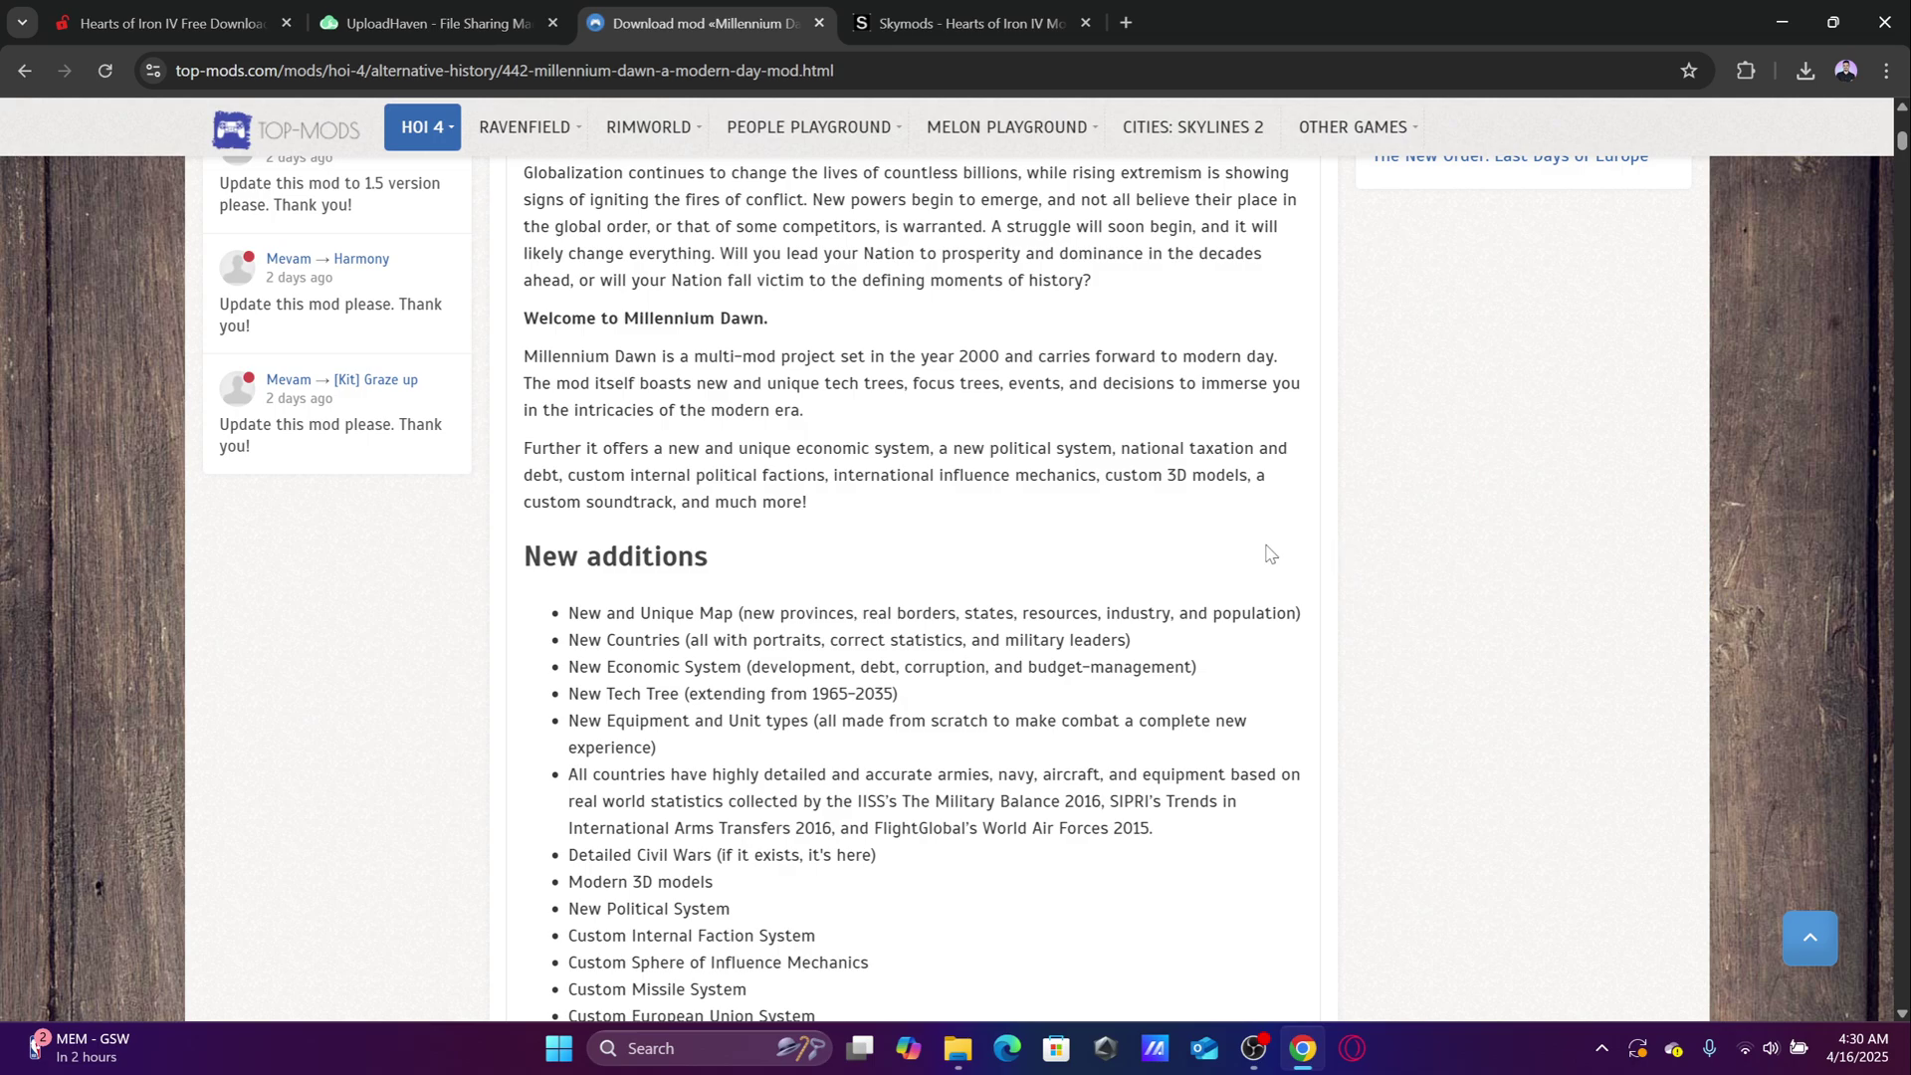
scroll(1268, 547, "down", 2)
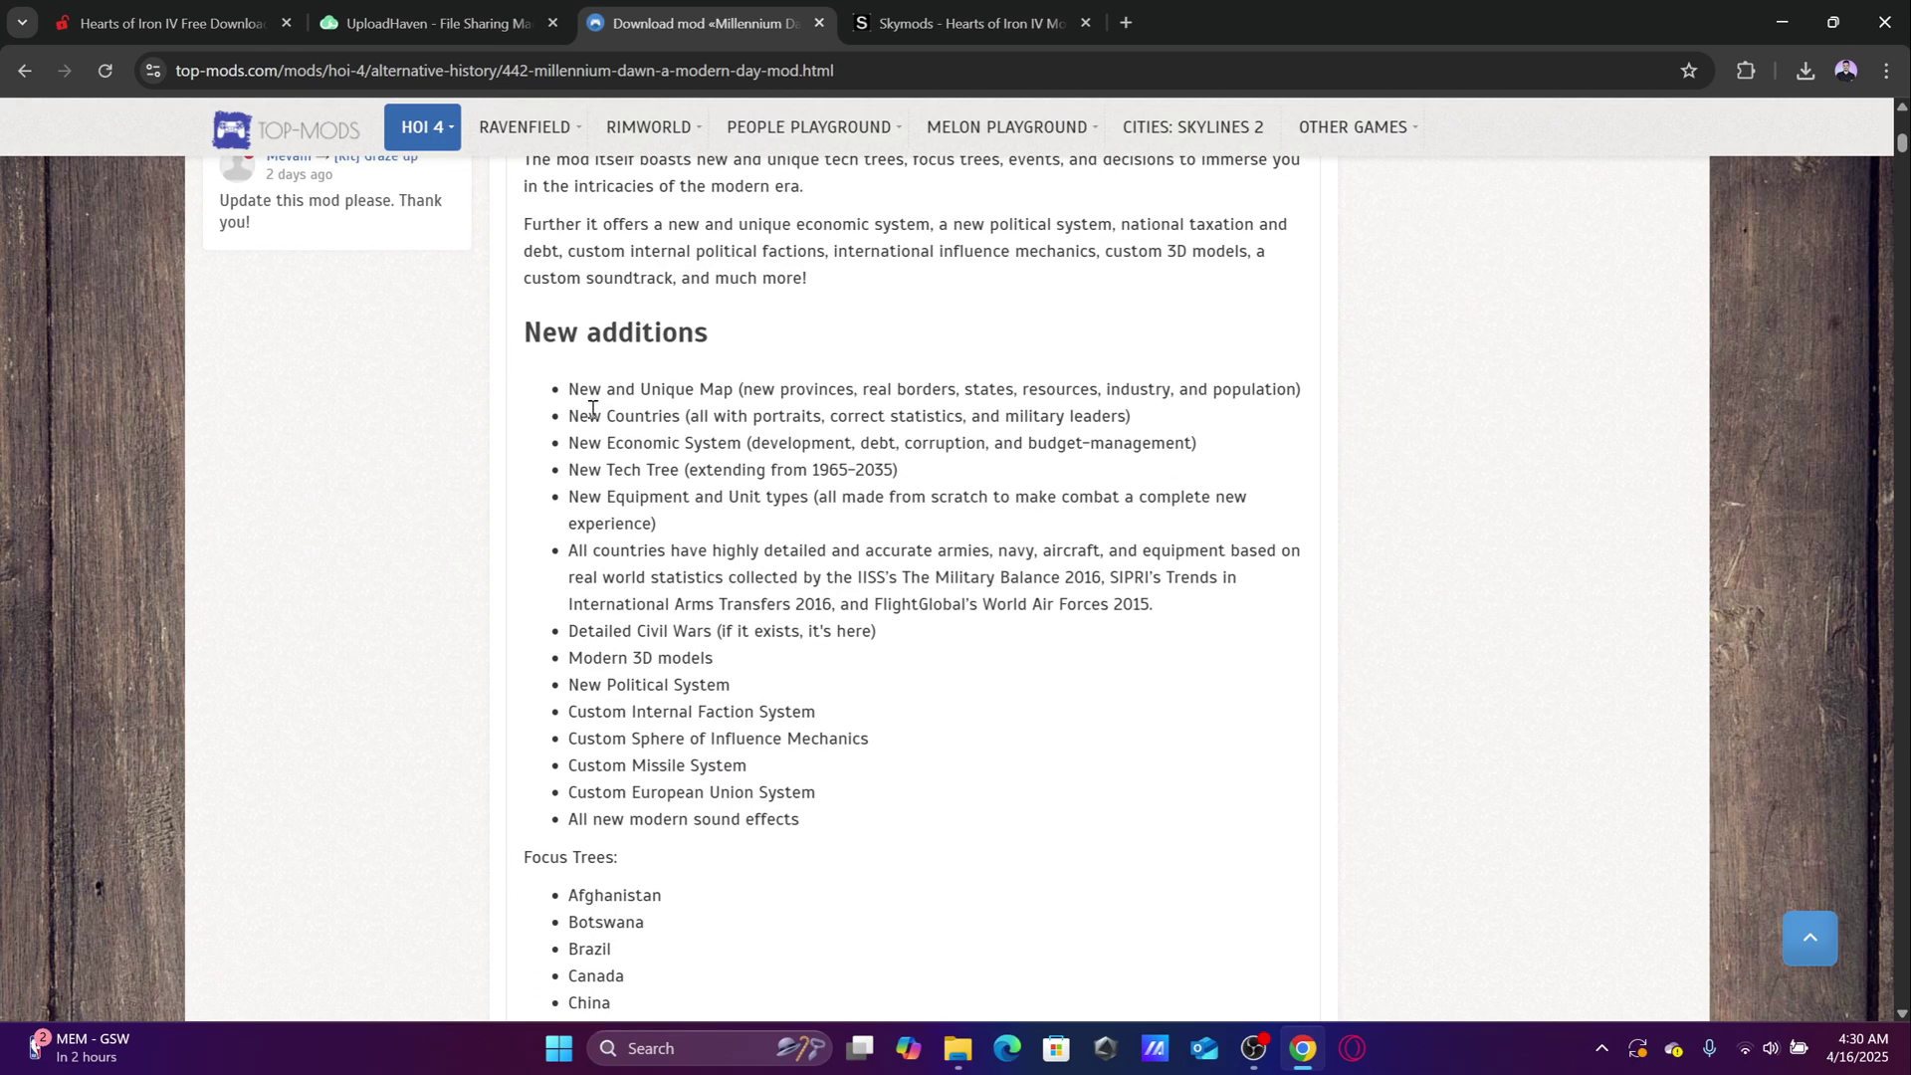
scroll(1220, 495, "down", 12)
scroll(1307, 495, "down", 2)
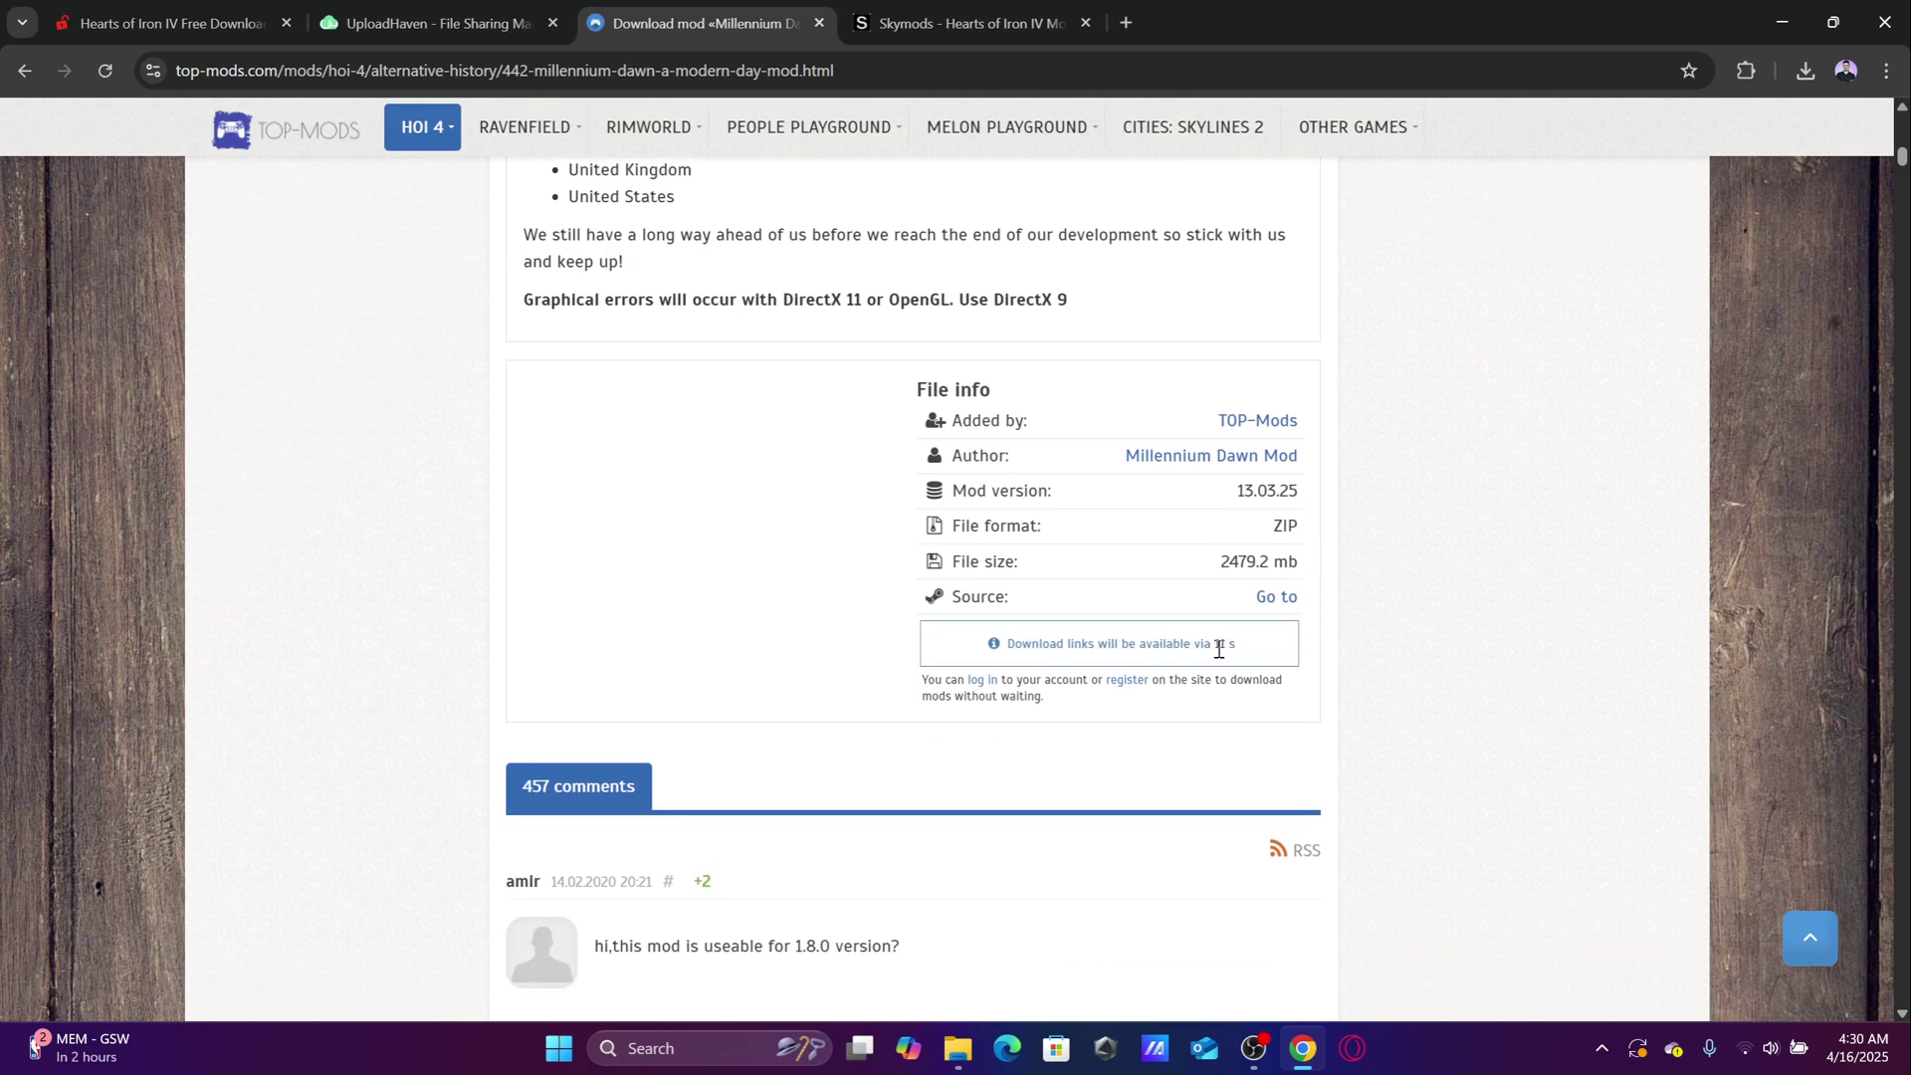
scroll(1284, 637, "up", 2)
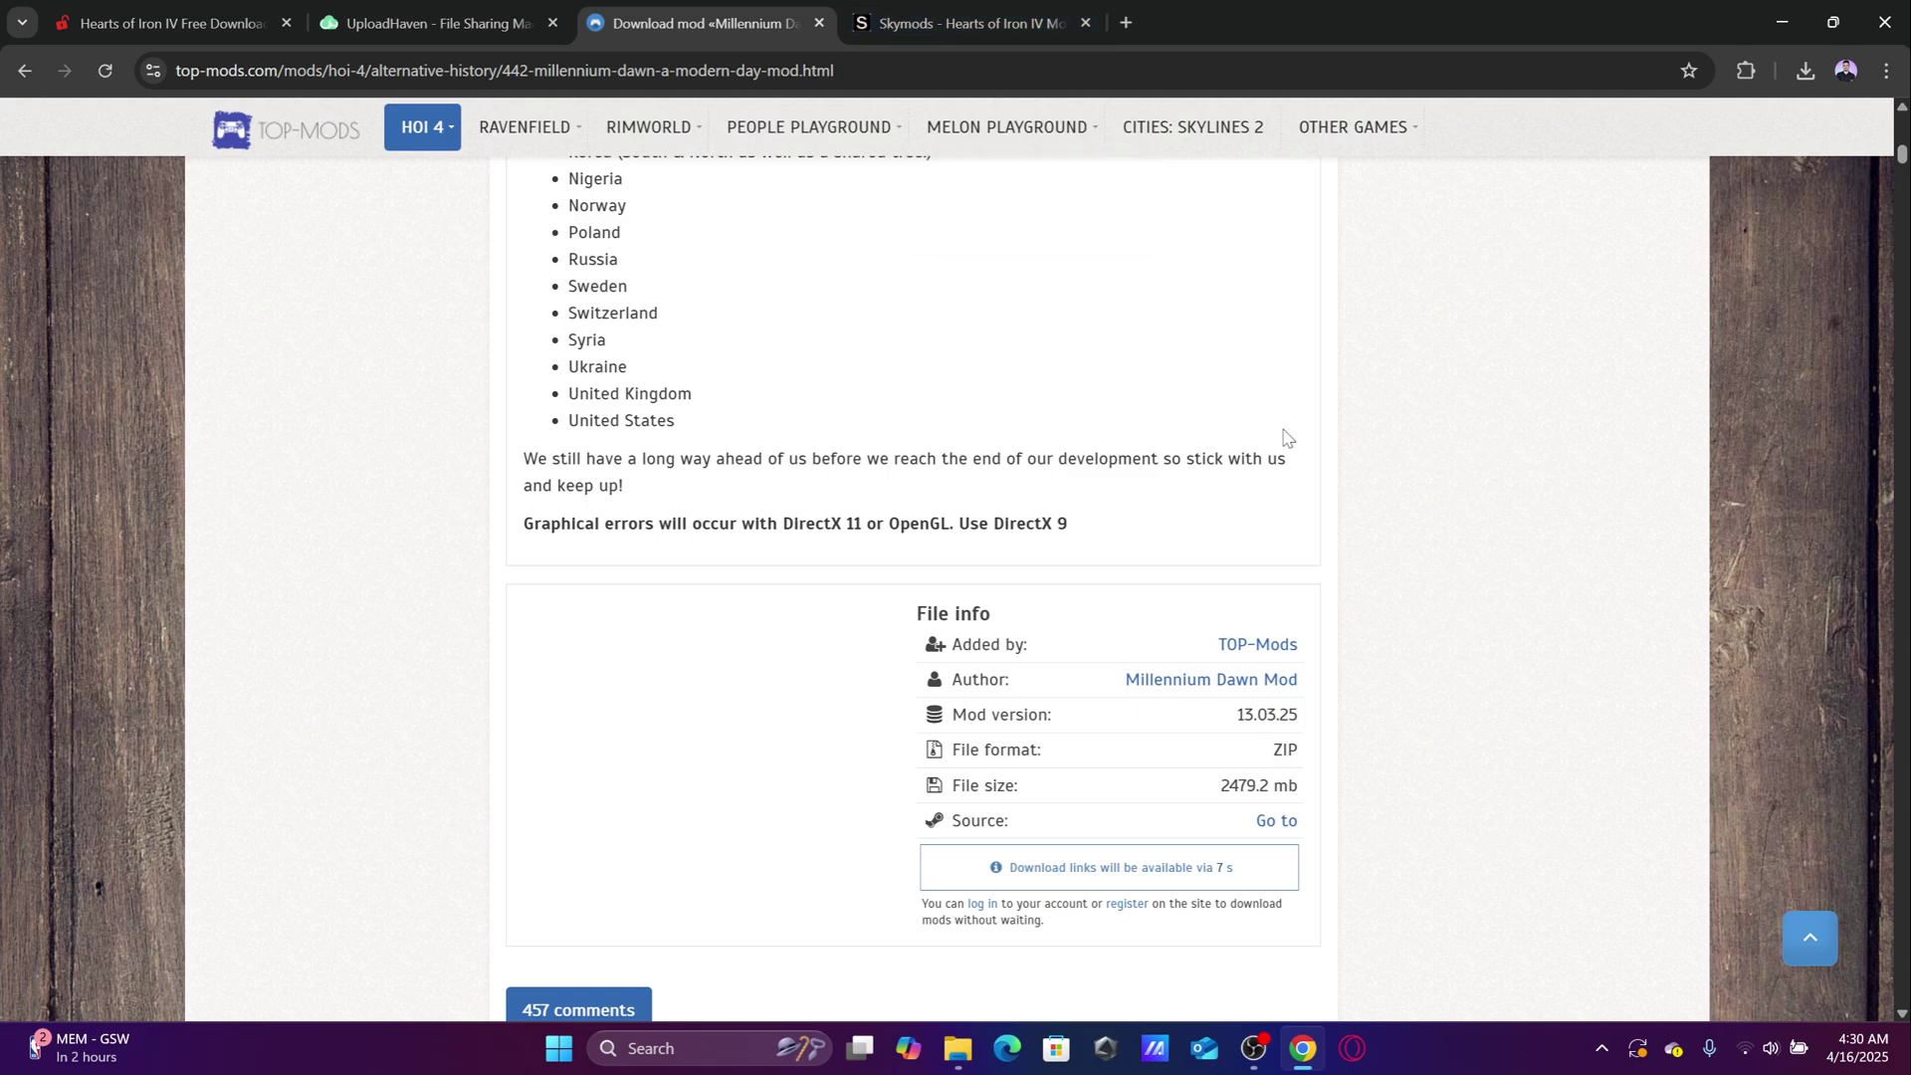
left_click(956, 22)
left_click(769, 20)
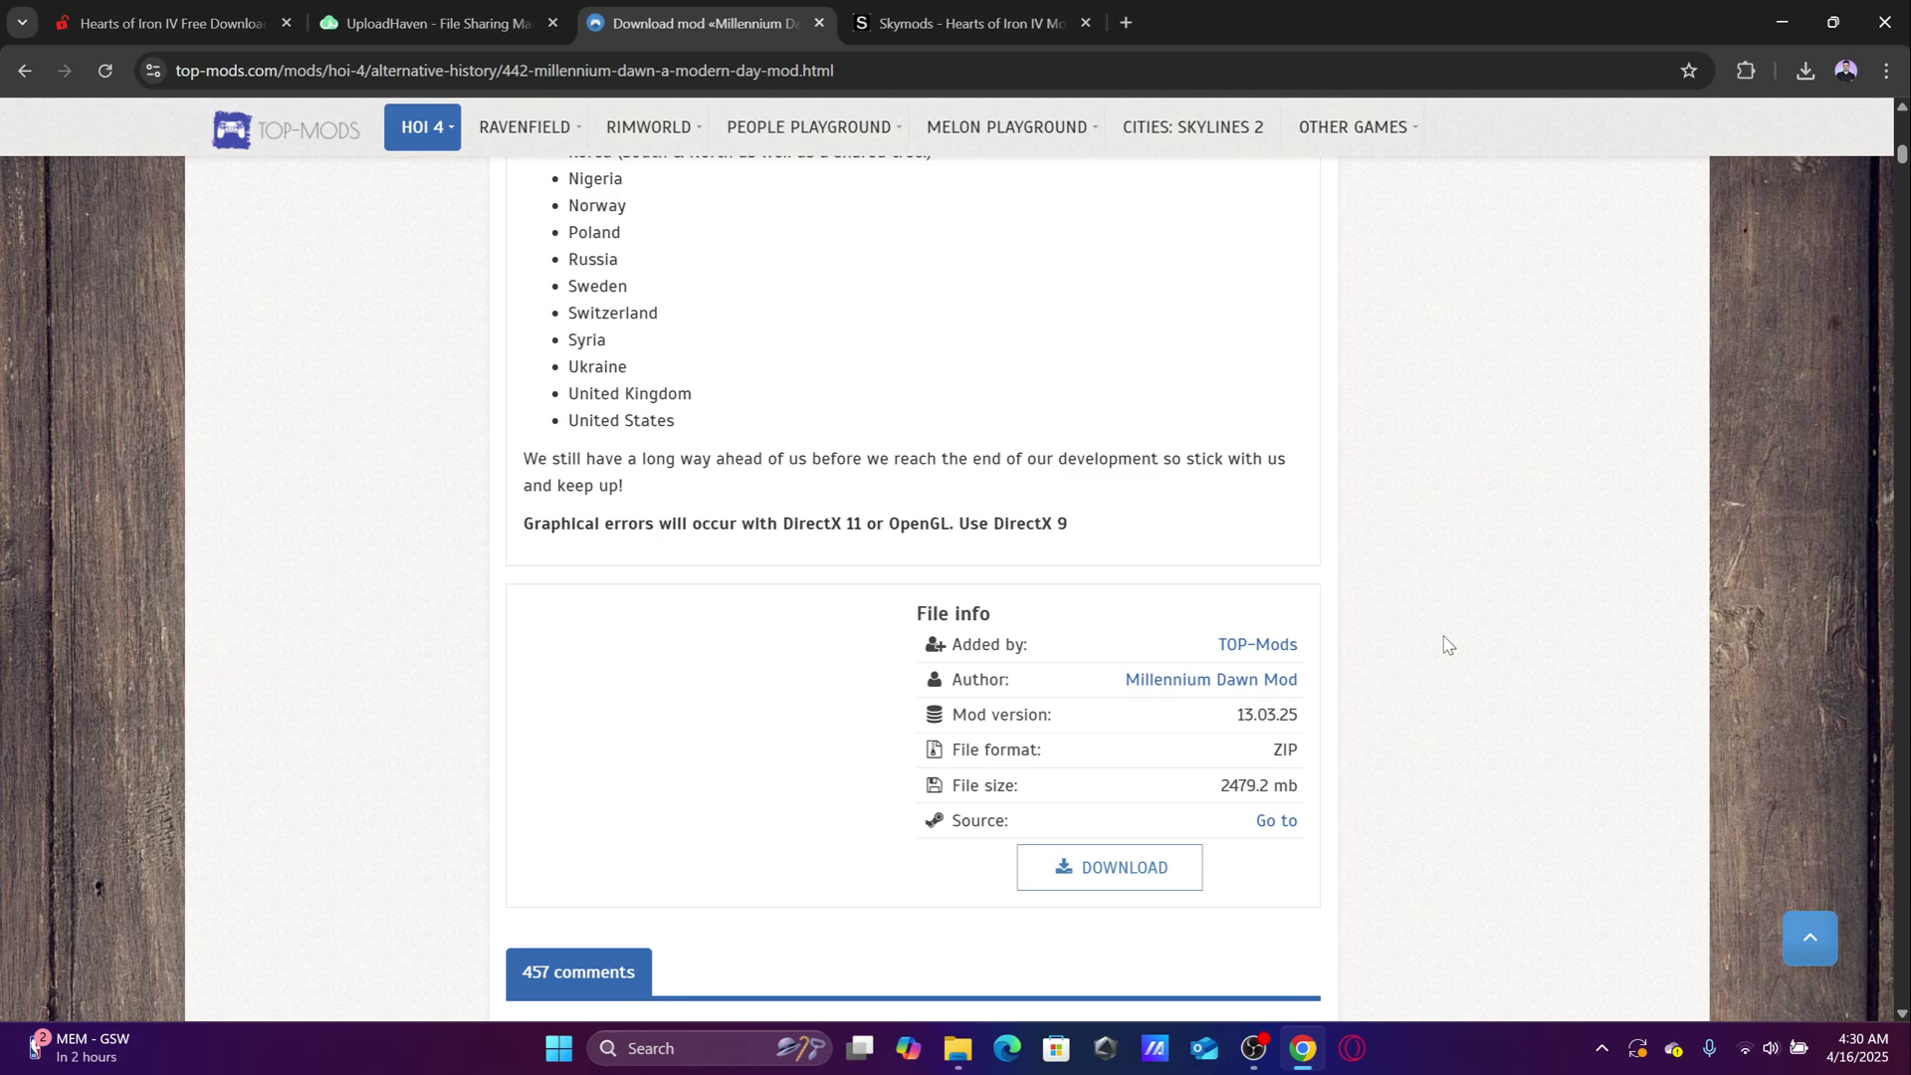
Start downloading Millennium_Dawn_A_Modern_Day_Mod.zip through ModsFire and cancel the duplicate download.
left_click(1094, 885)
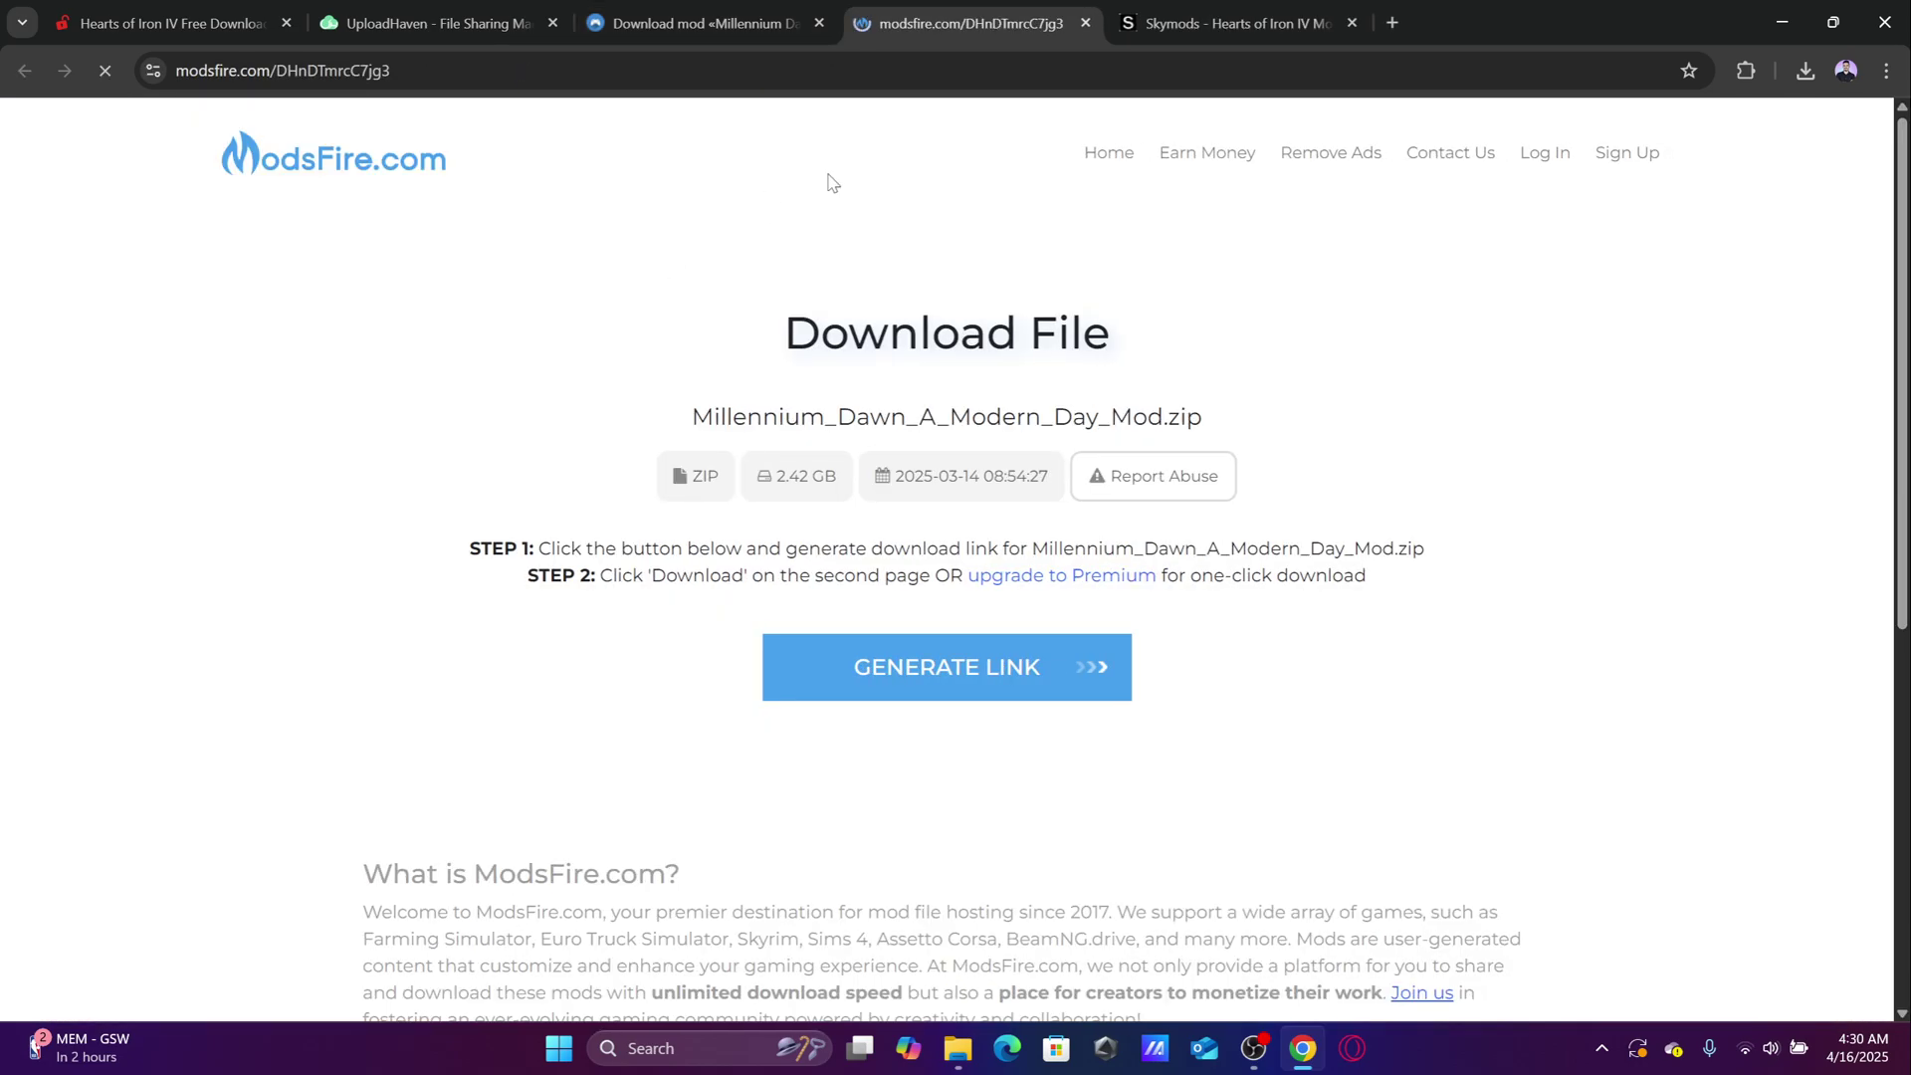
left_click(1036, 689)
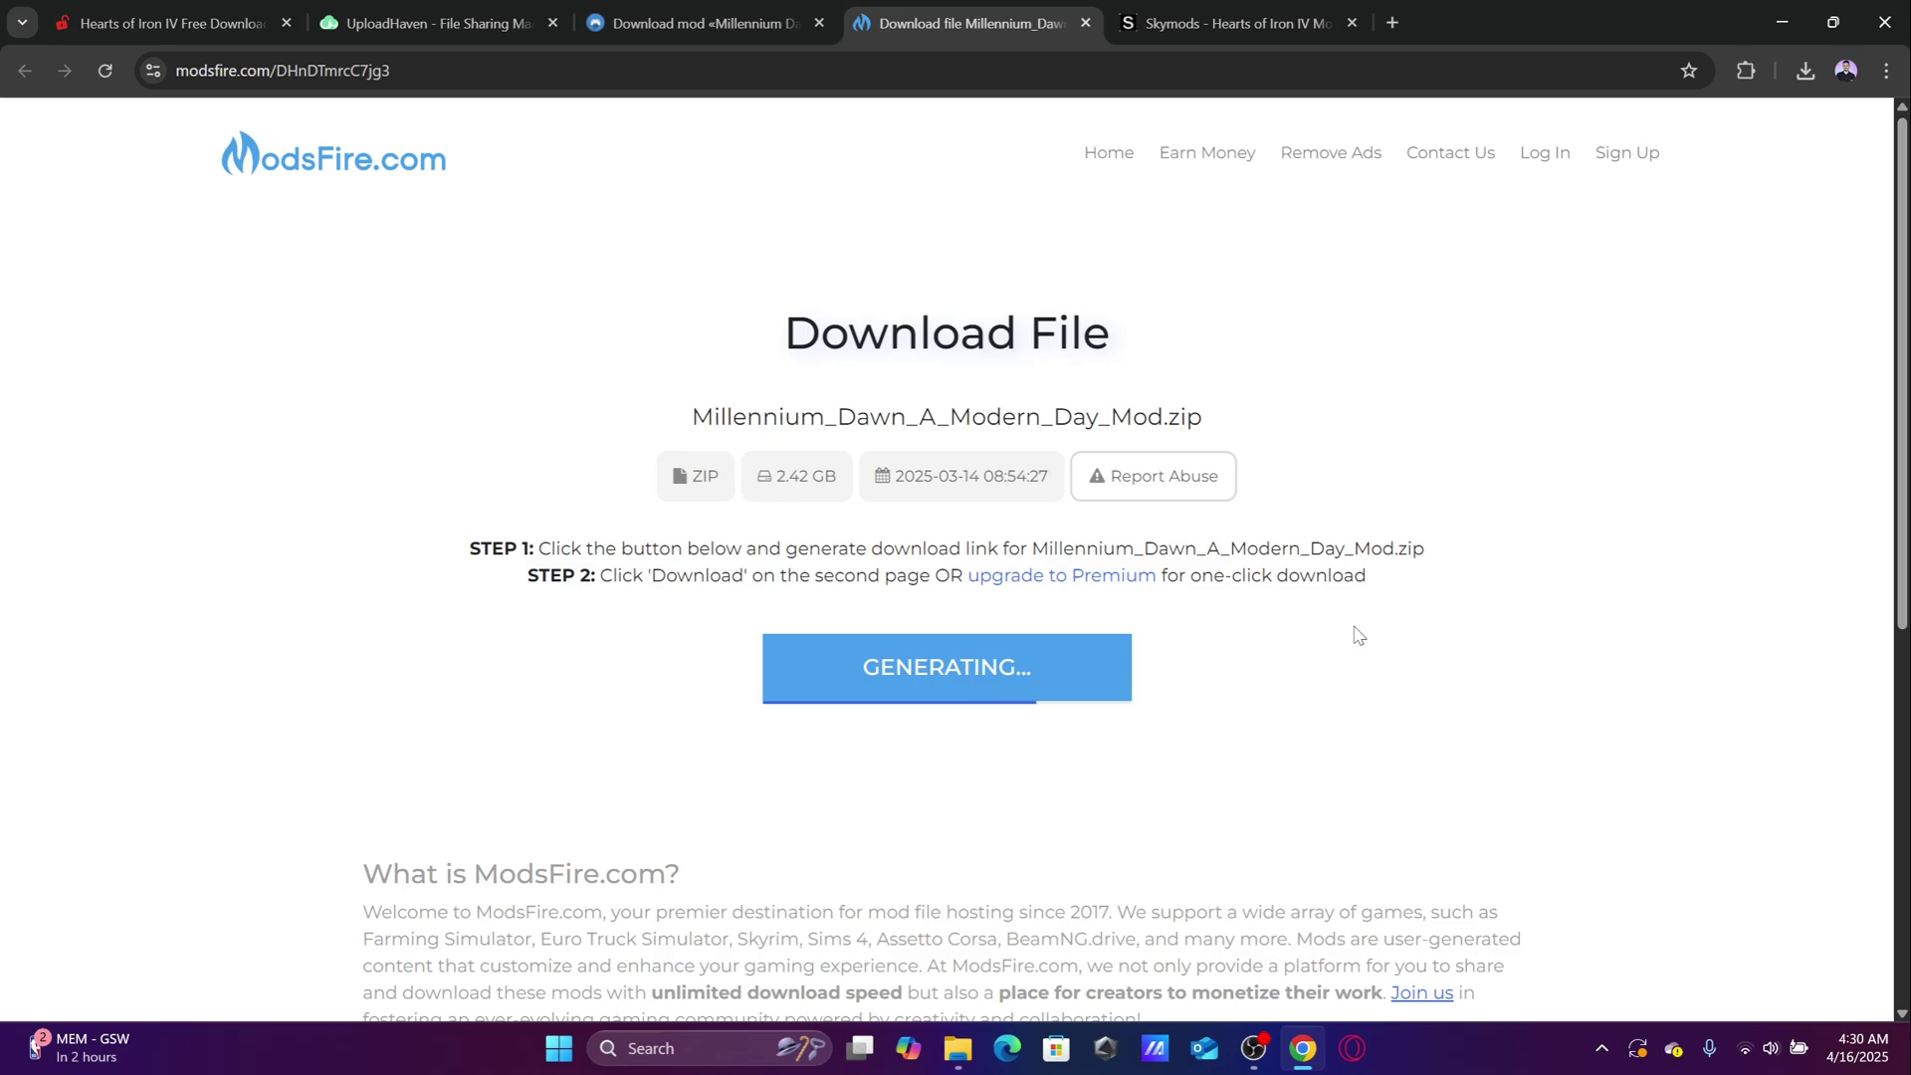
scroll(1085, 692, "down", 1)
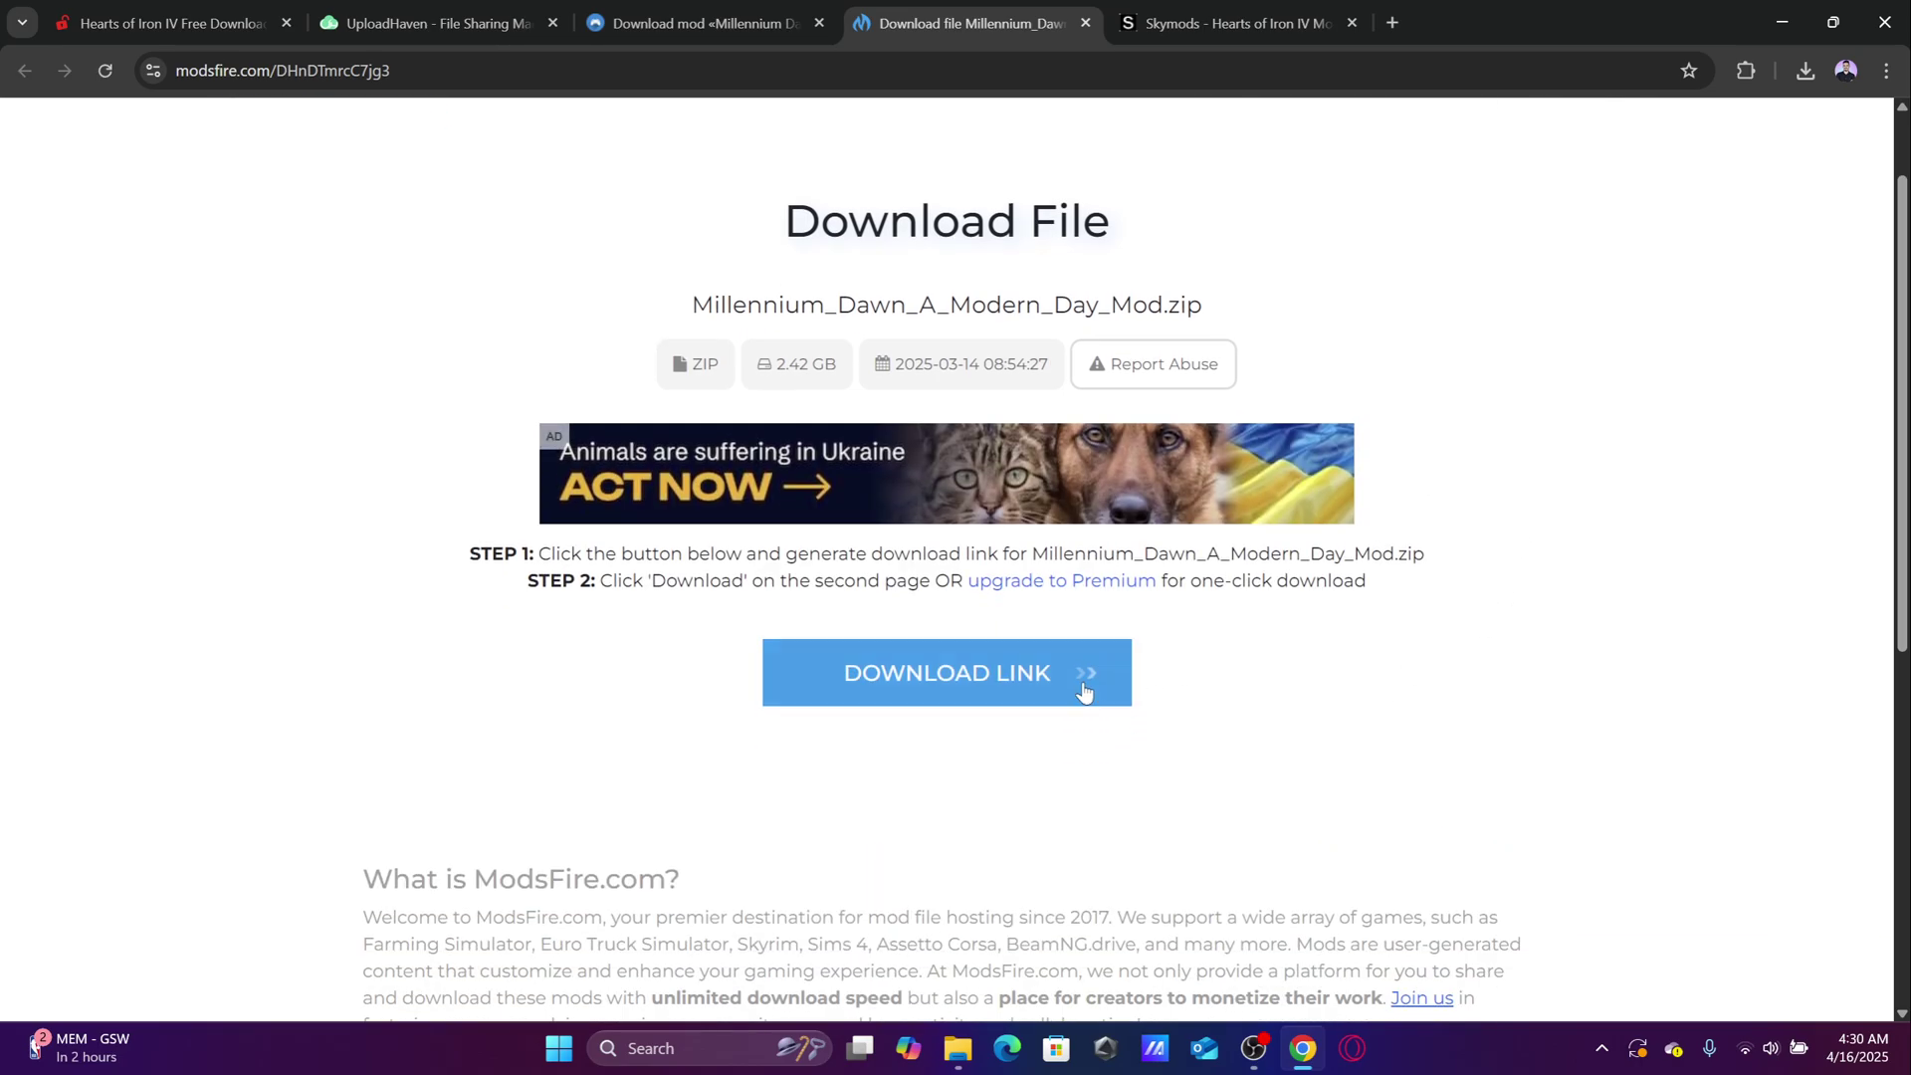
left_click(1085, 692)
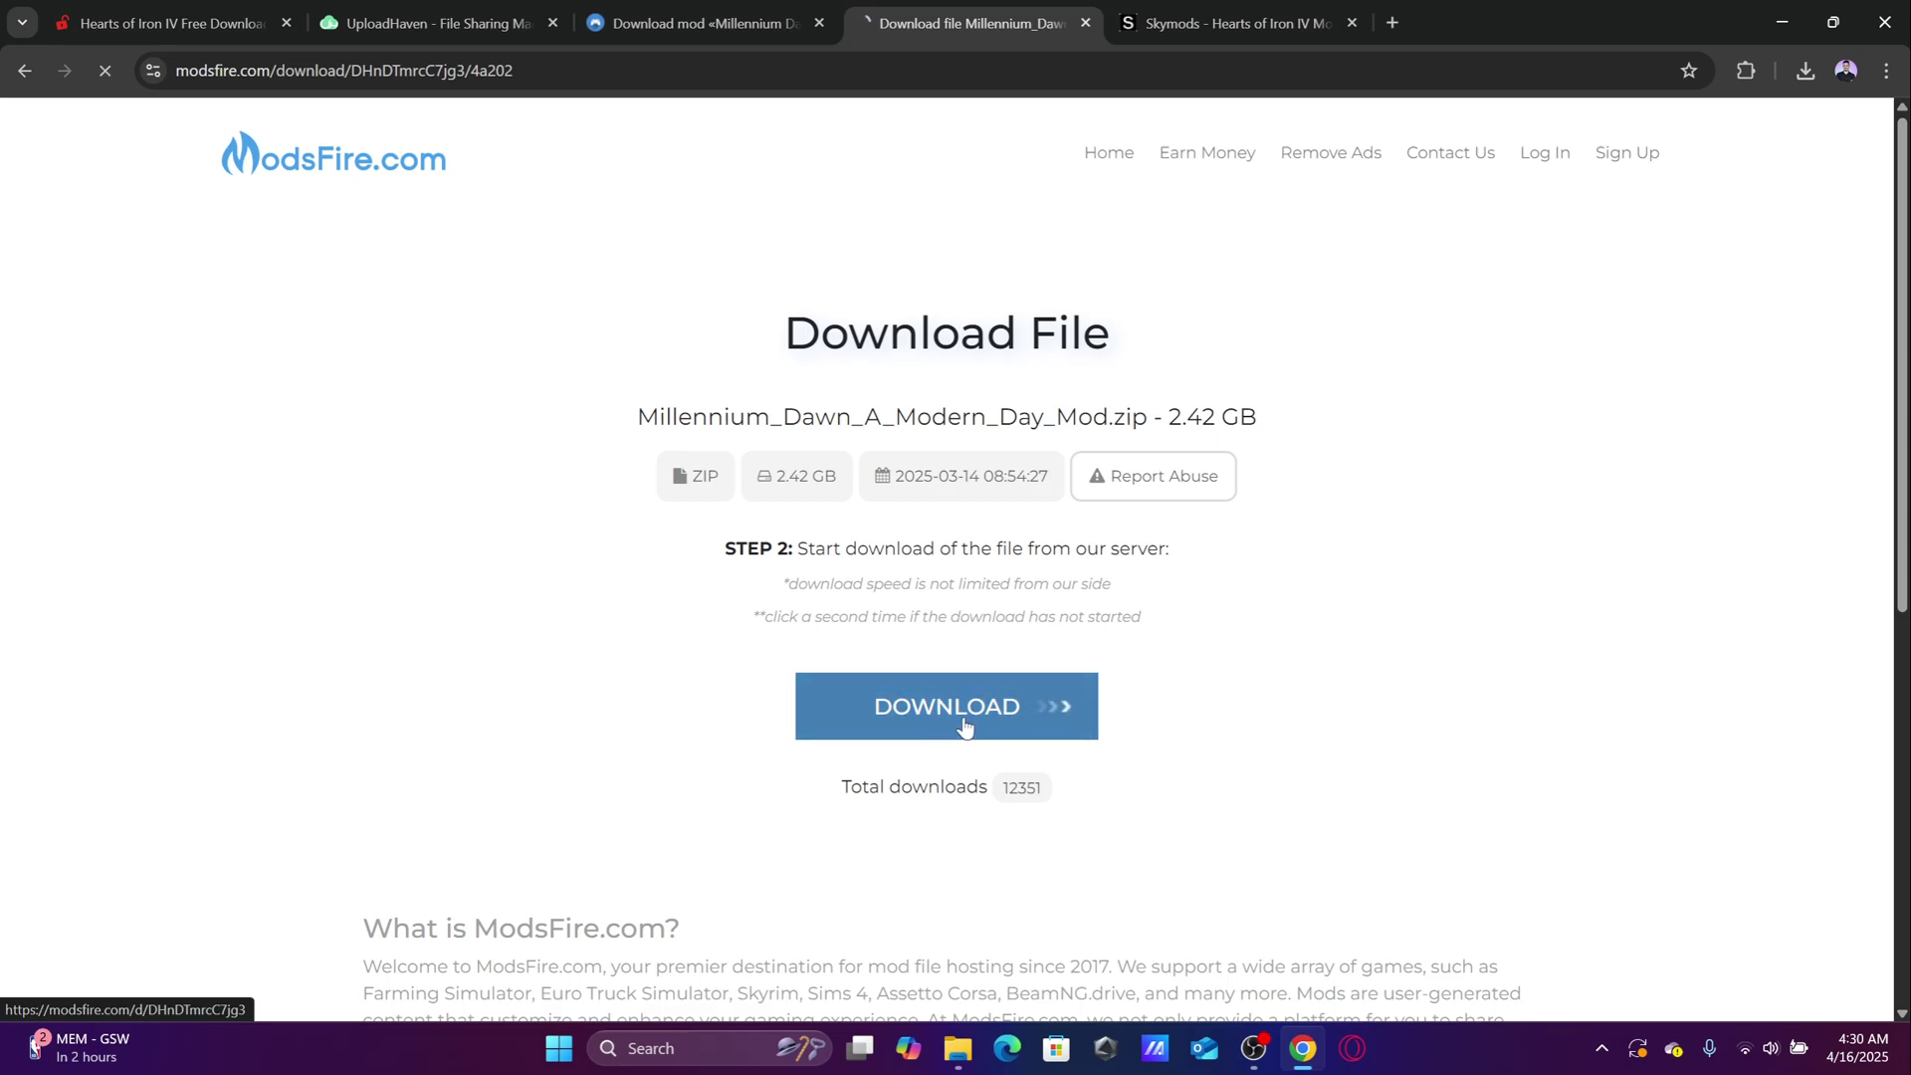
left_click(964, 727)
left_click(1807, 72)
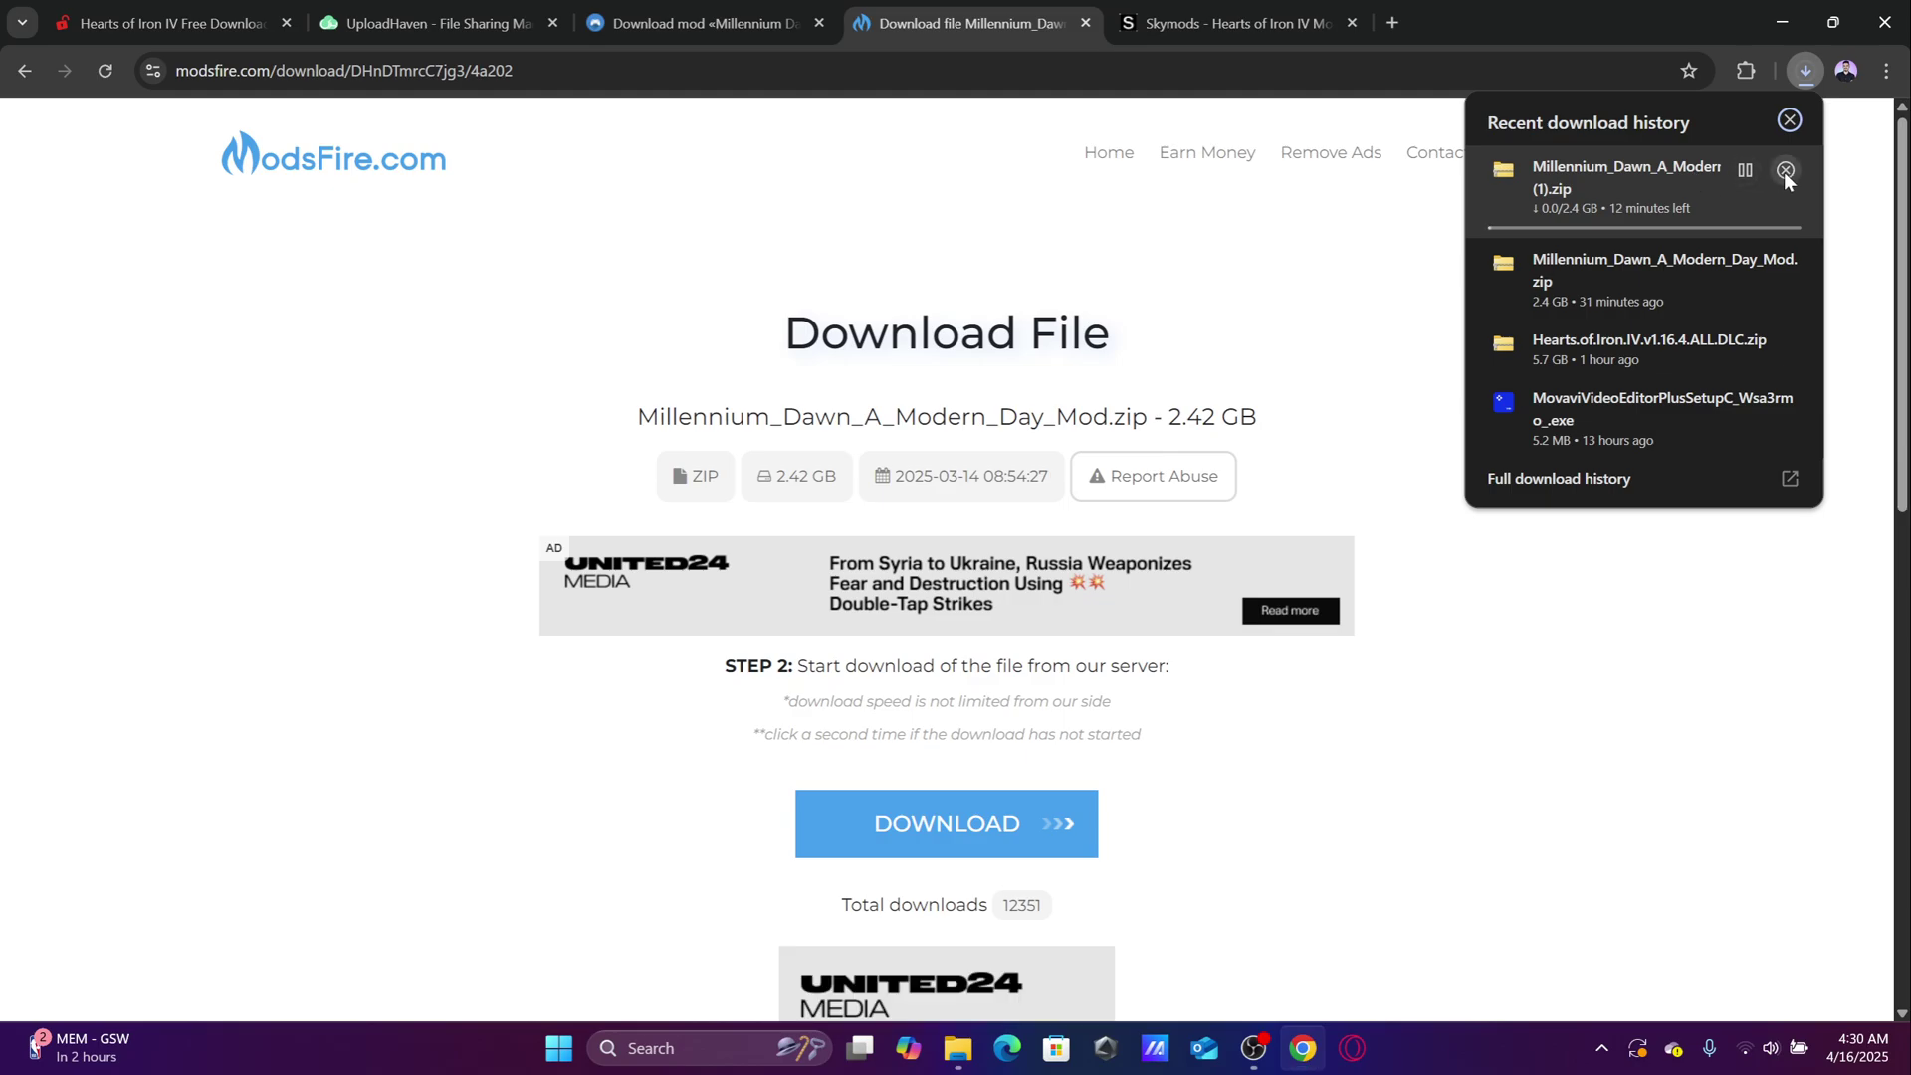
left_click(1786, 170)
Switch to the Downloads folder in File Explorer and try to extract the Millennium_Dawn_A_Modern_Day_Mod archive into its same-named folder.
key("super+e")
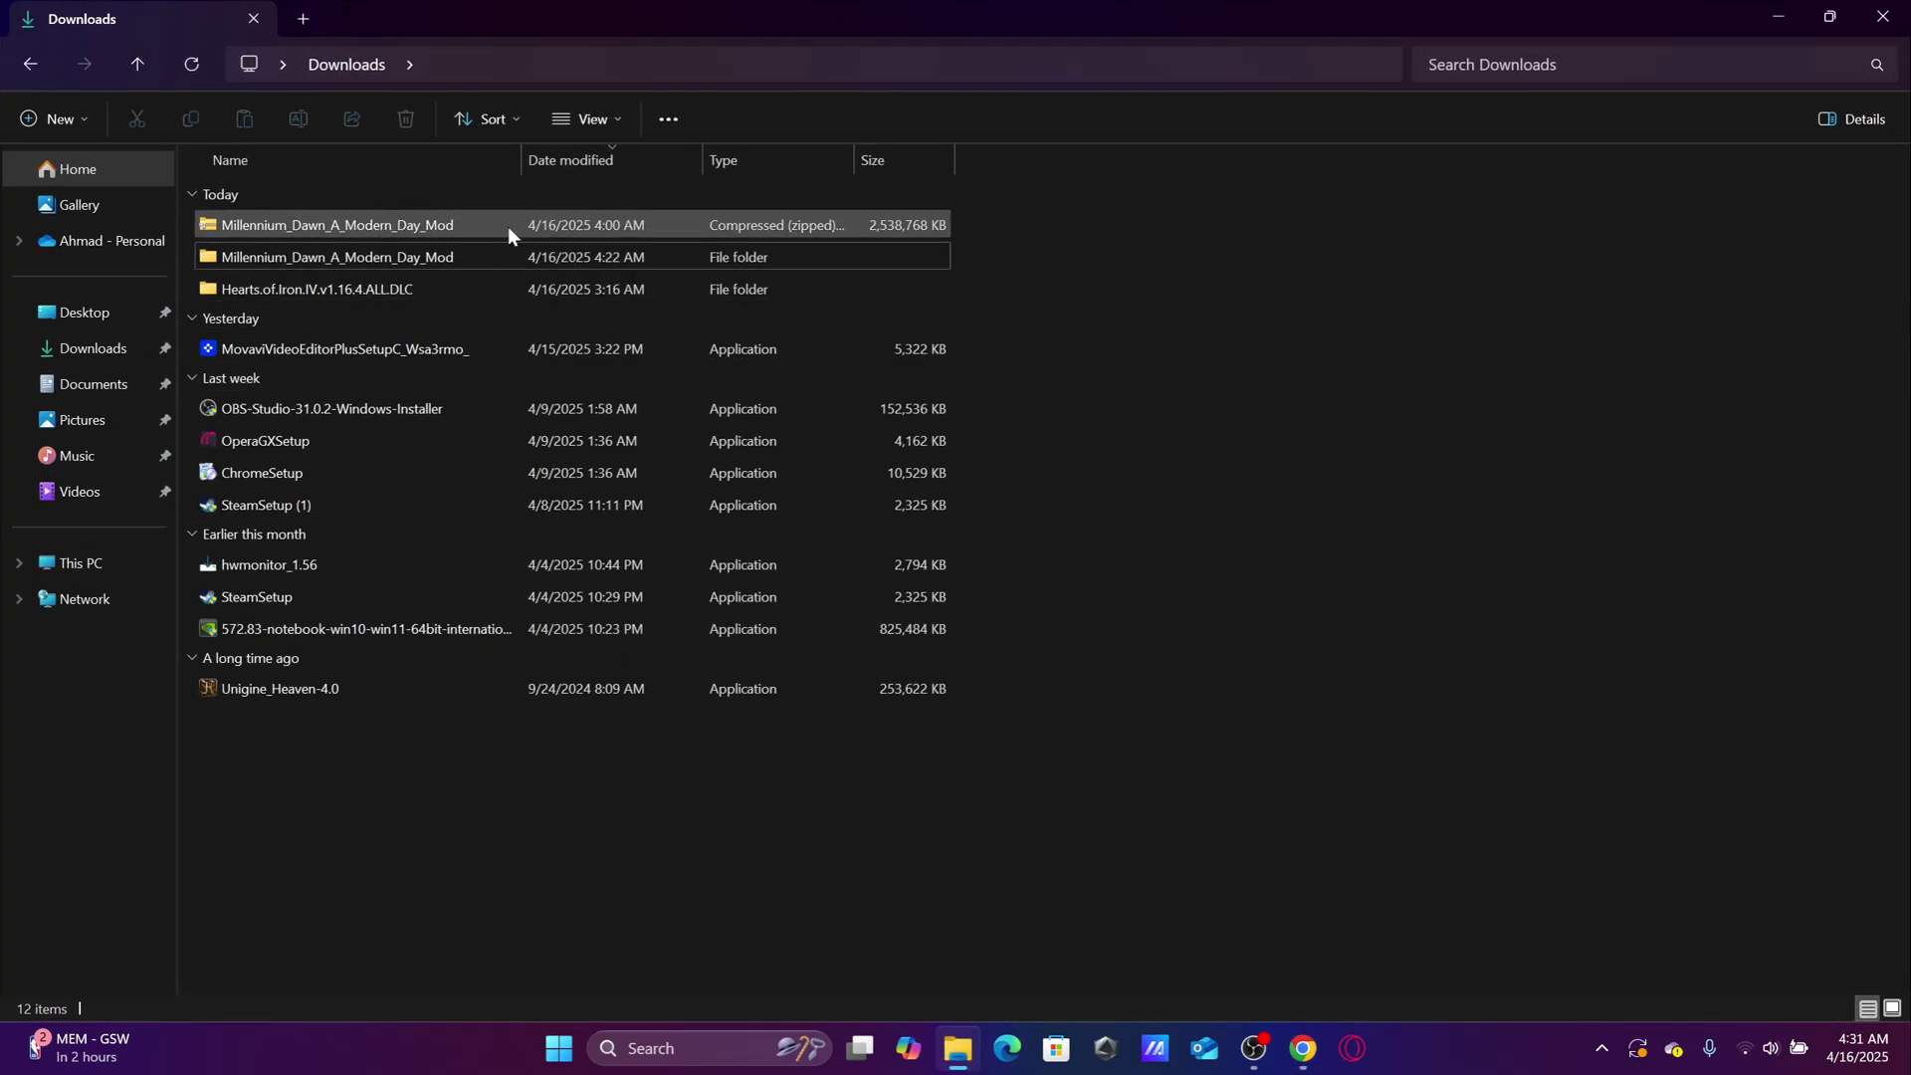
left_click(334, 227)
right_click(406, 225)
left_click(279, 227)
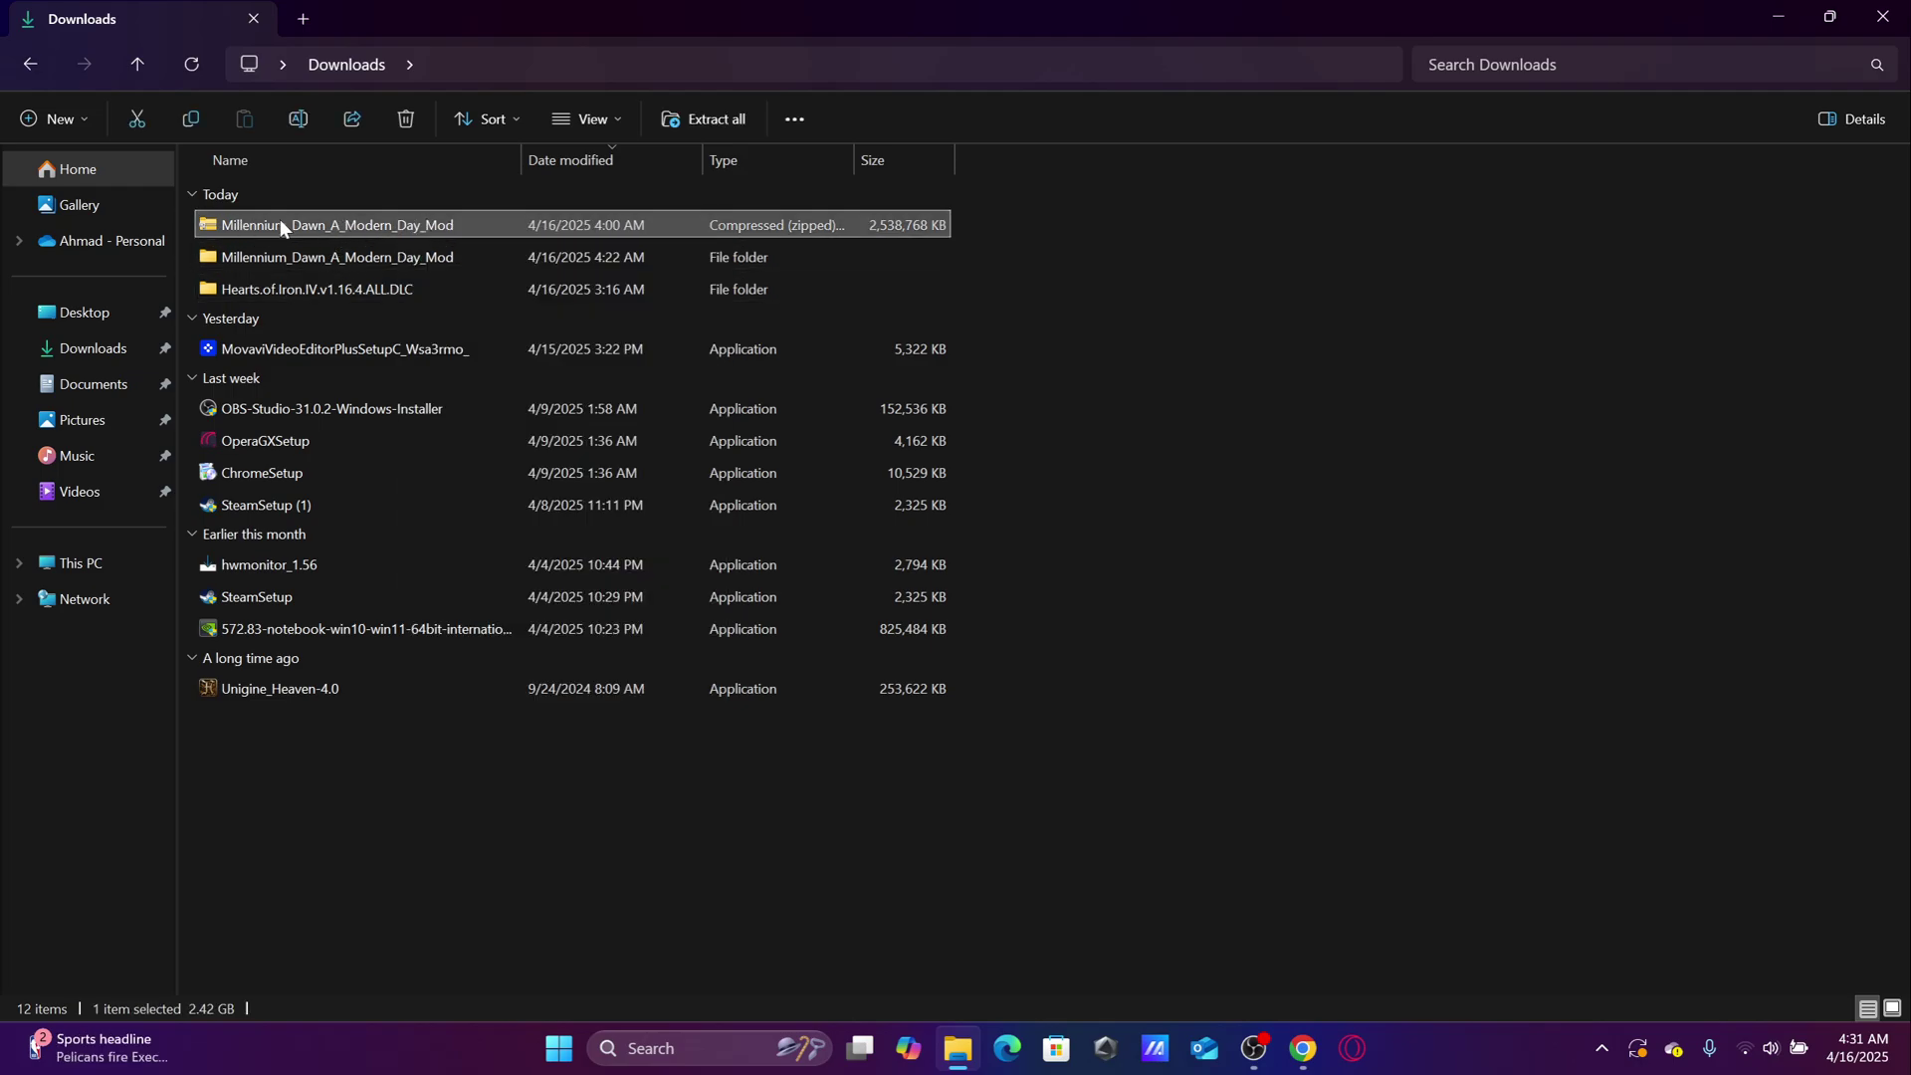
right_click(588, 216)
left_click(691, 474)
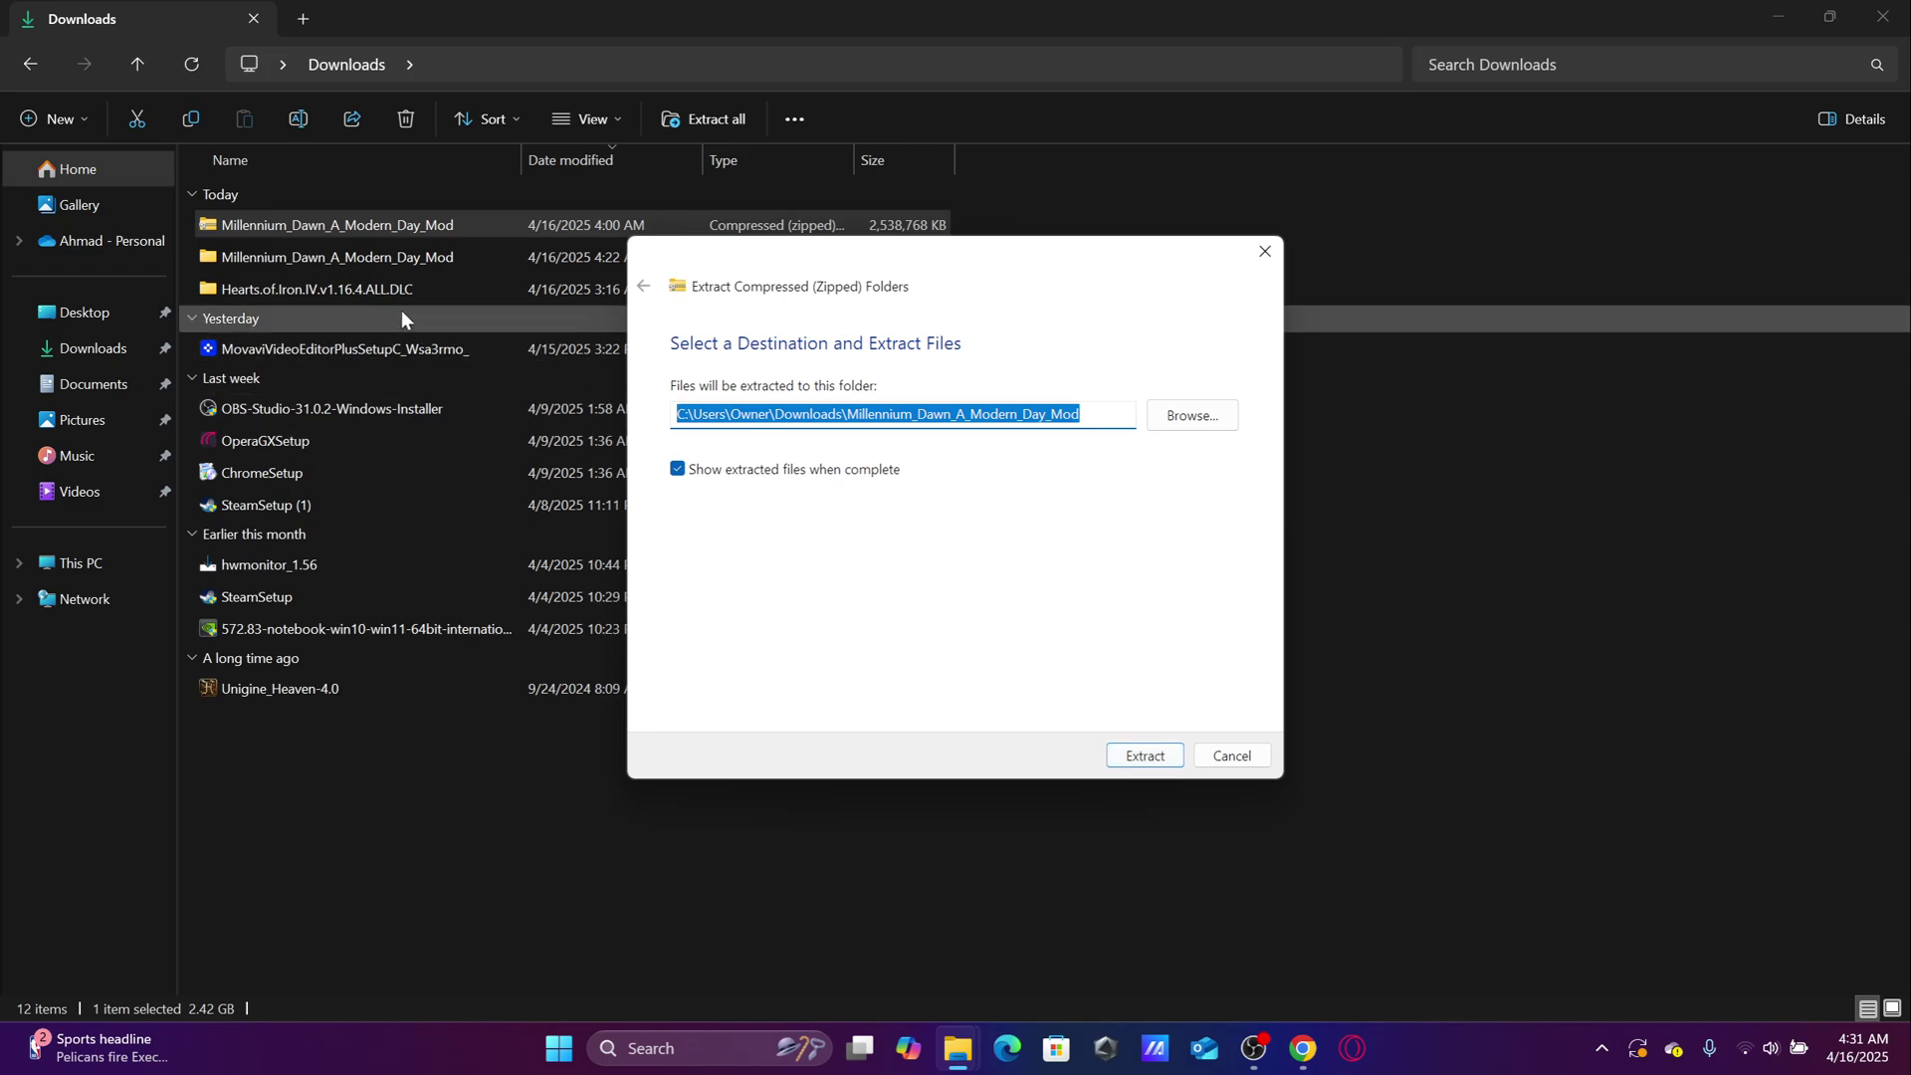
left_click(1146, 756)
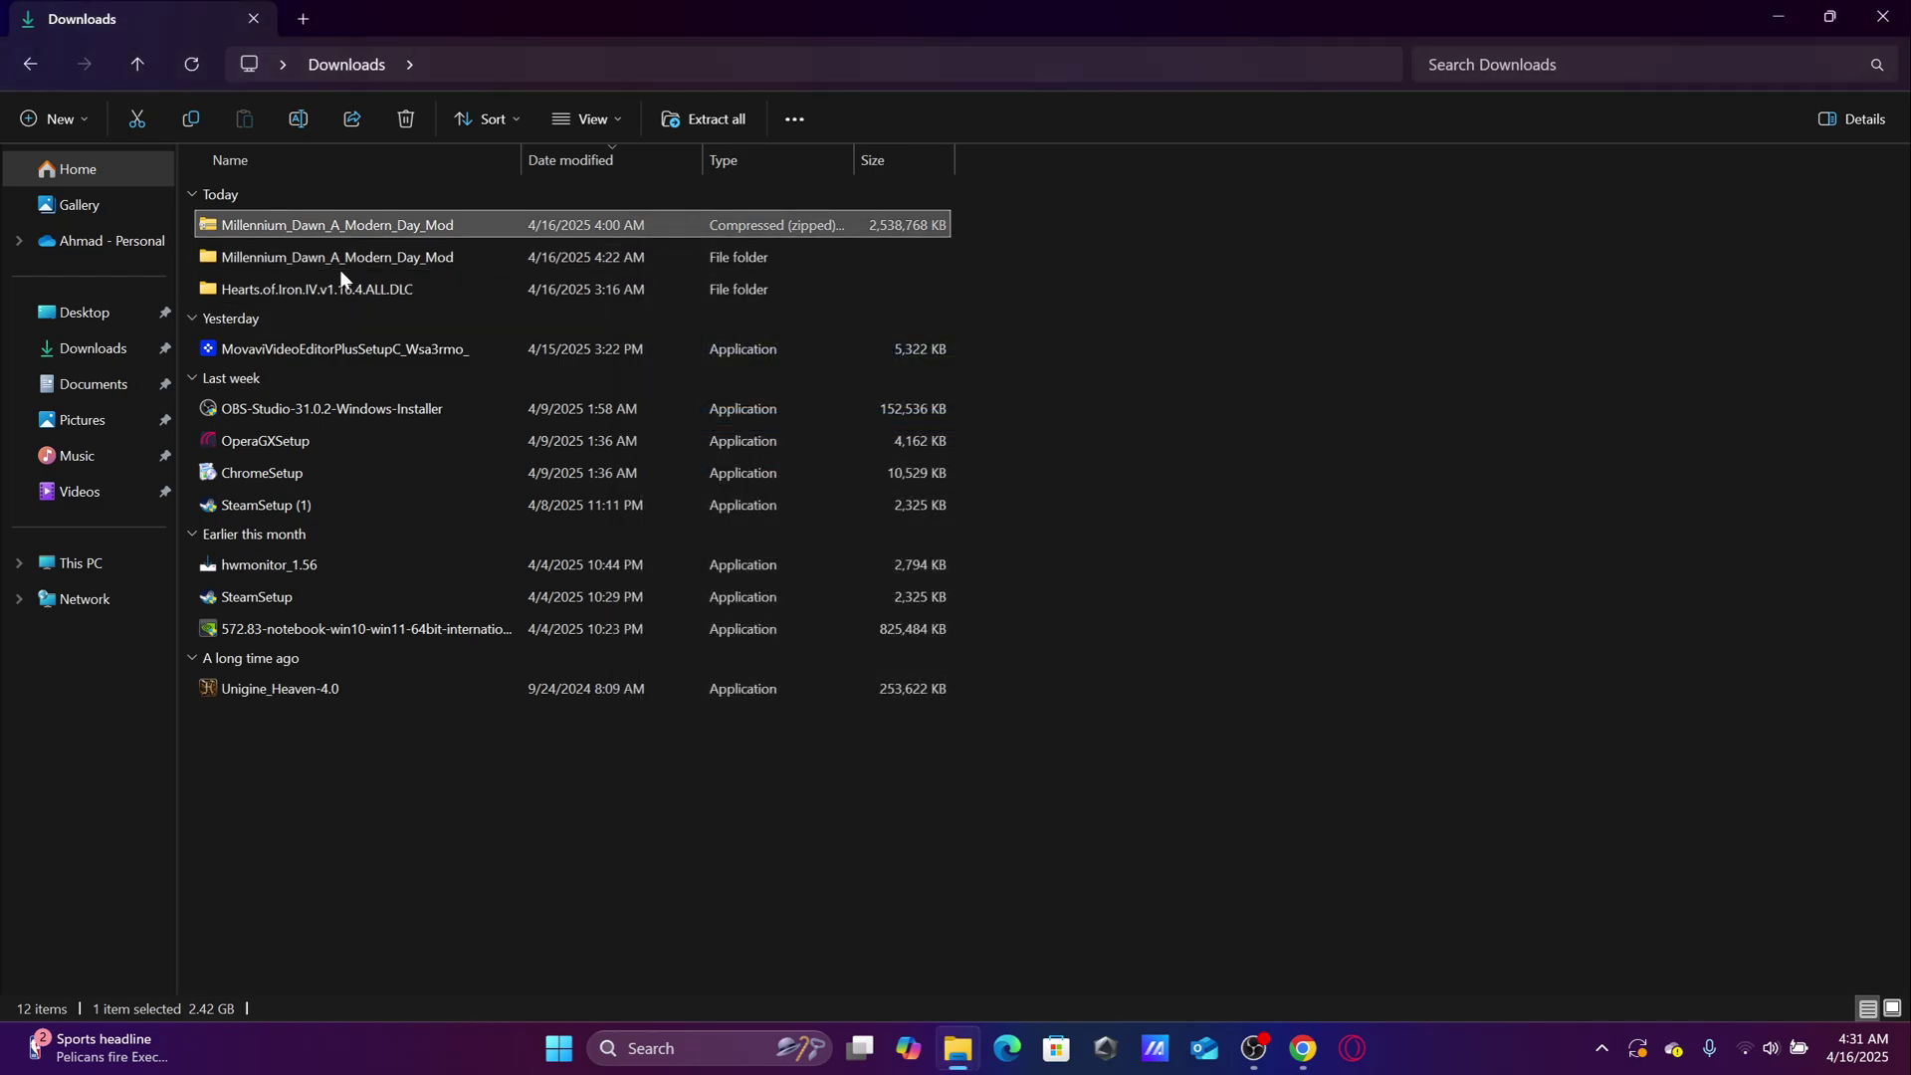
Open the extracted Millennium_Dawn_A_Modern_Day_Mod folder and check the MOD files and subfolder inside it.
left_click(418, 258)
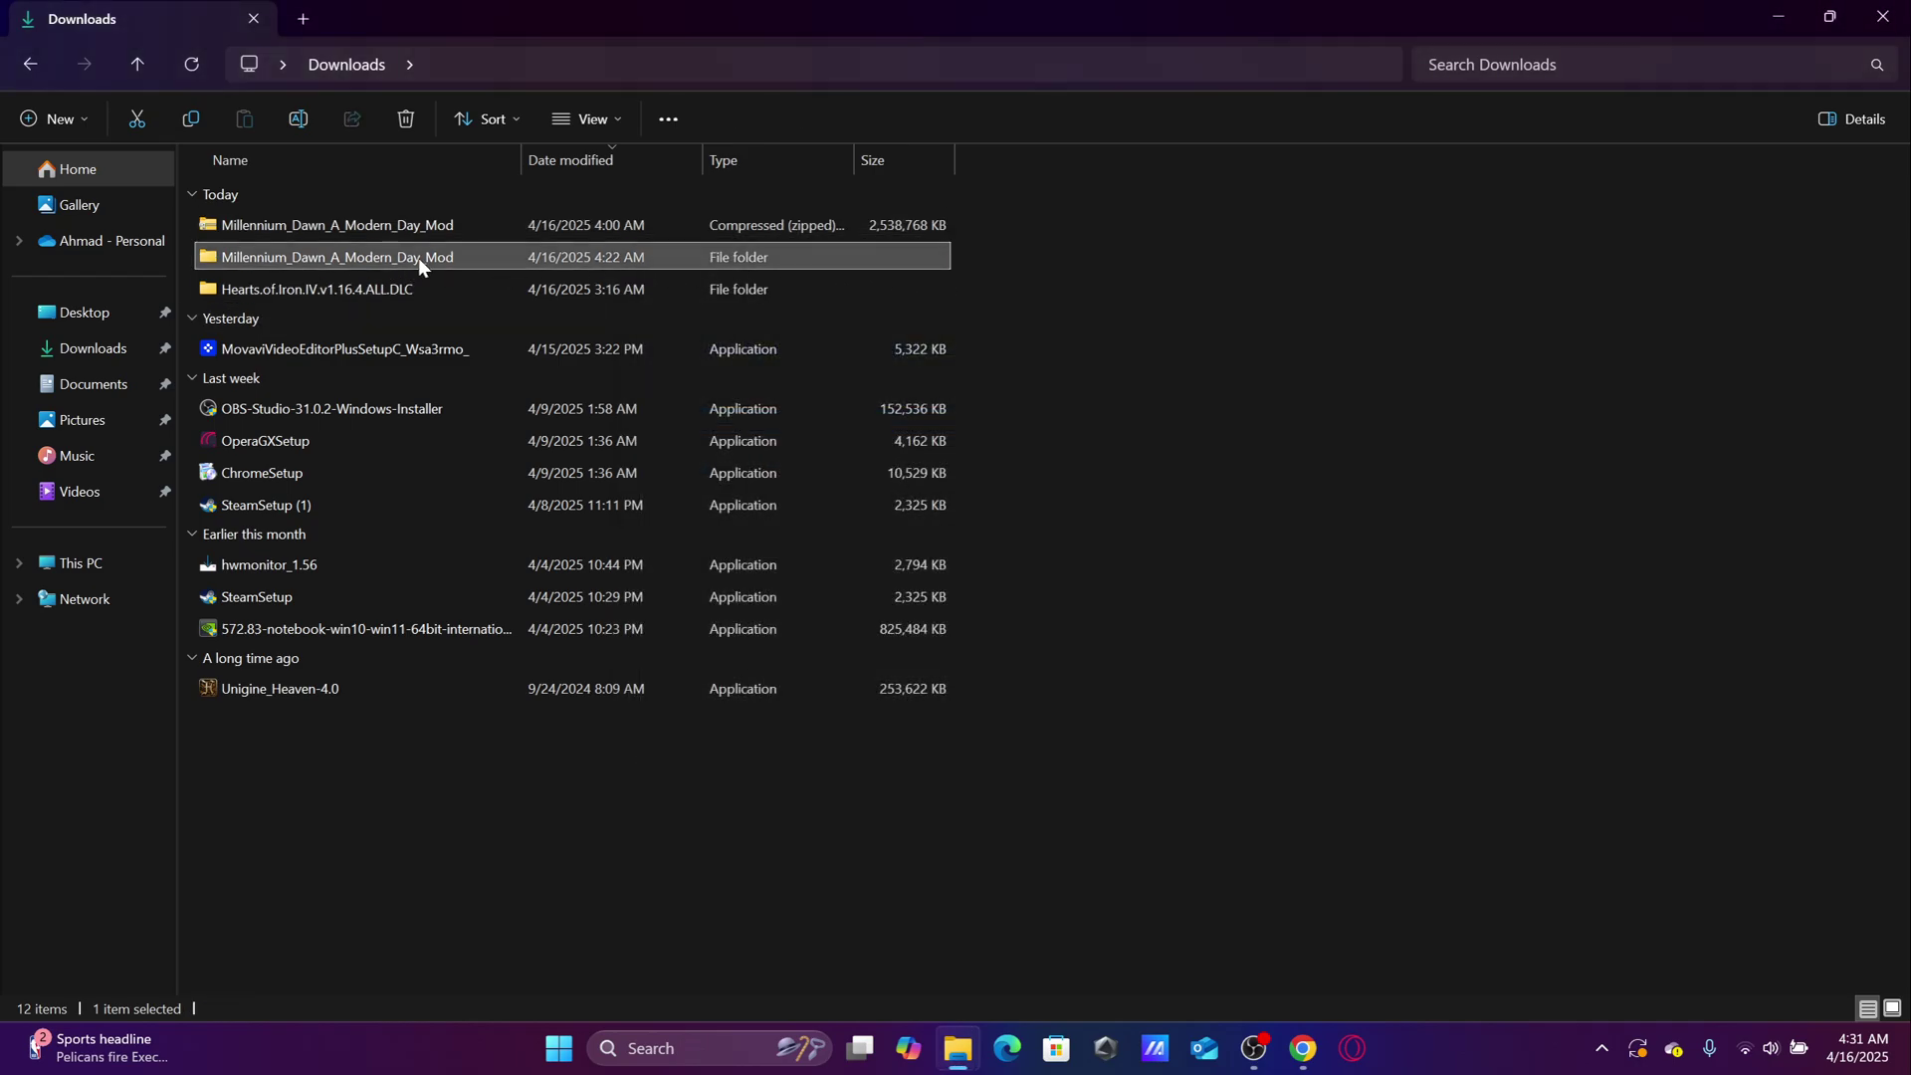
double_click(418, 259)
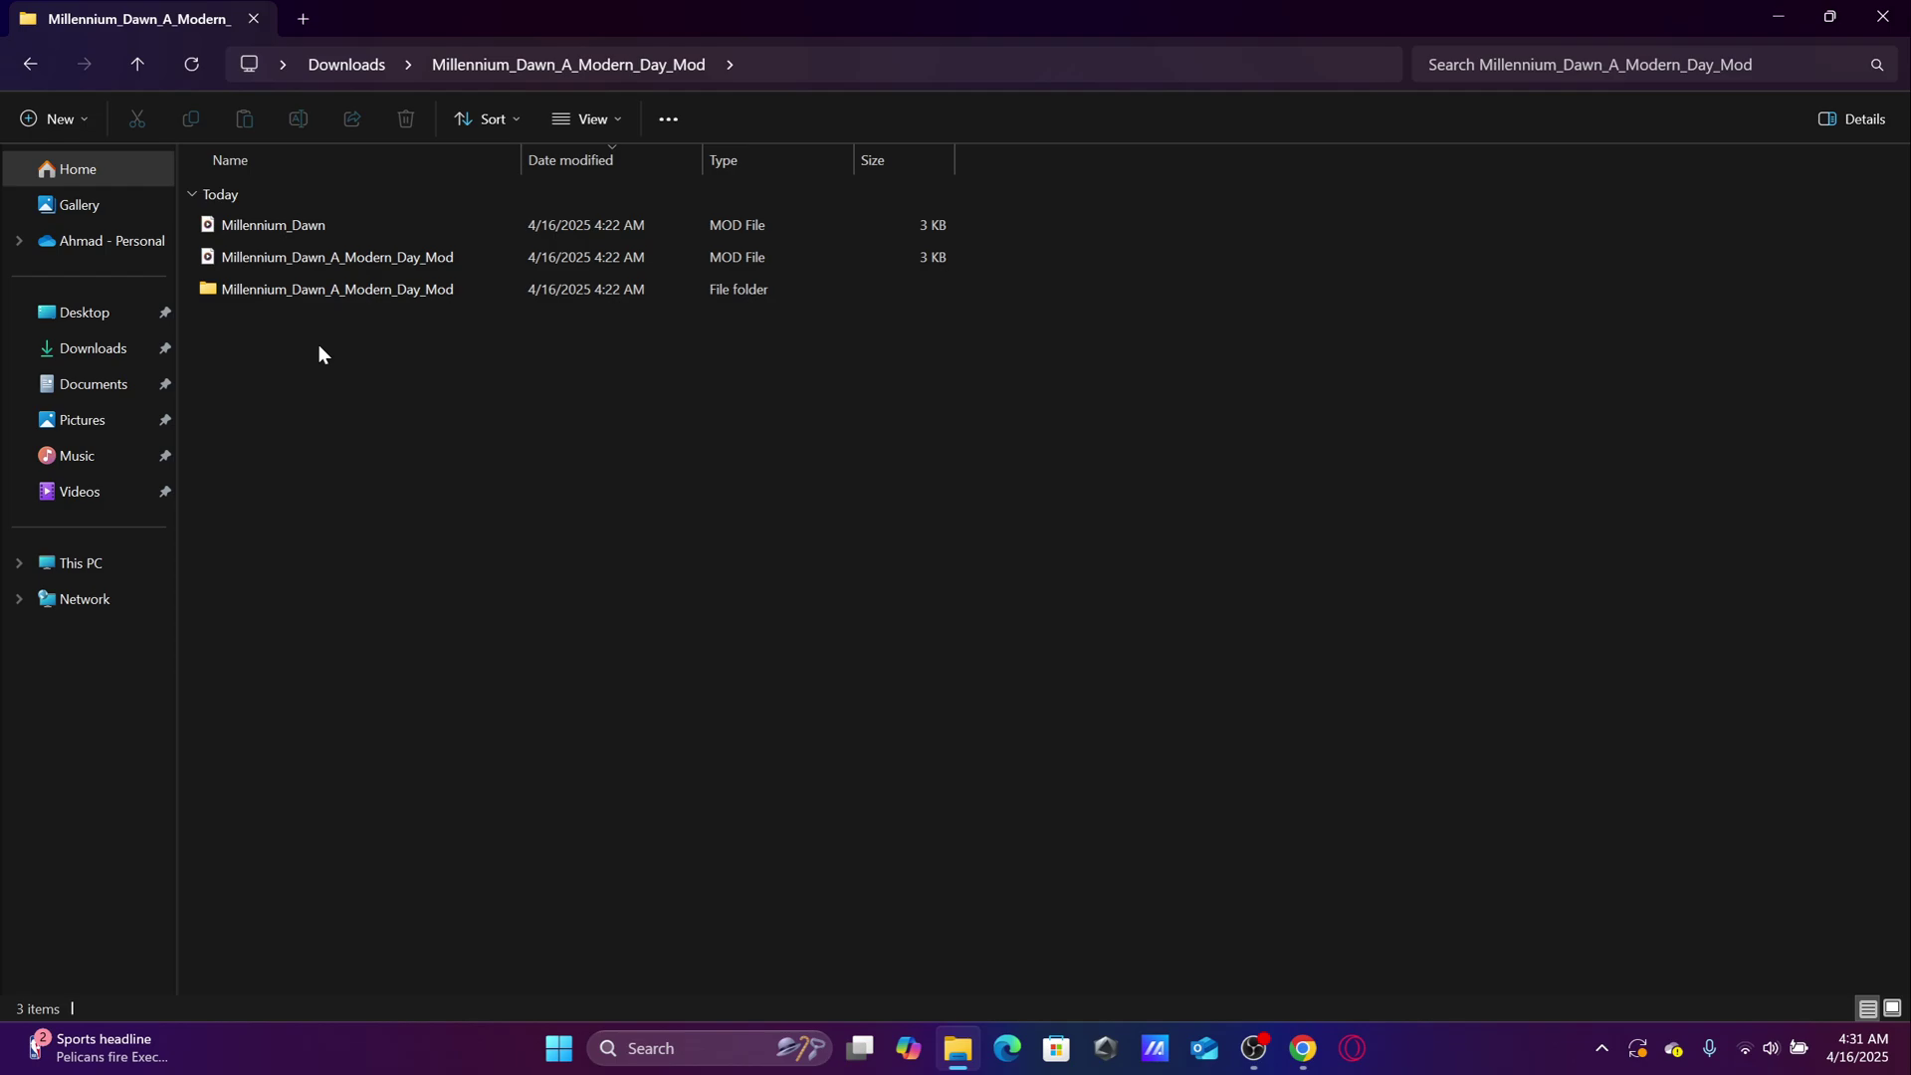
left_click(229, 287)
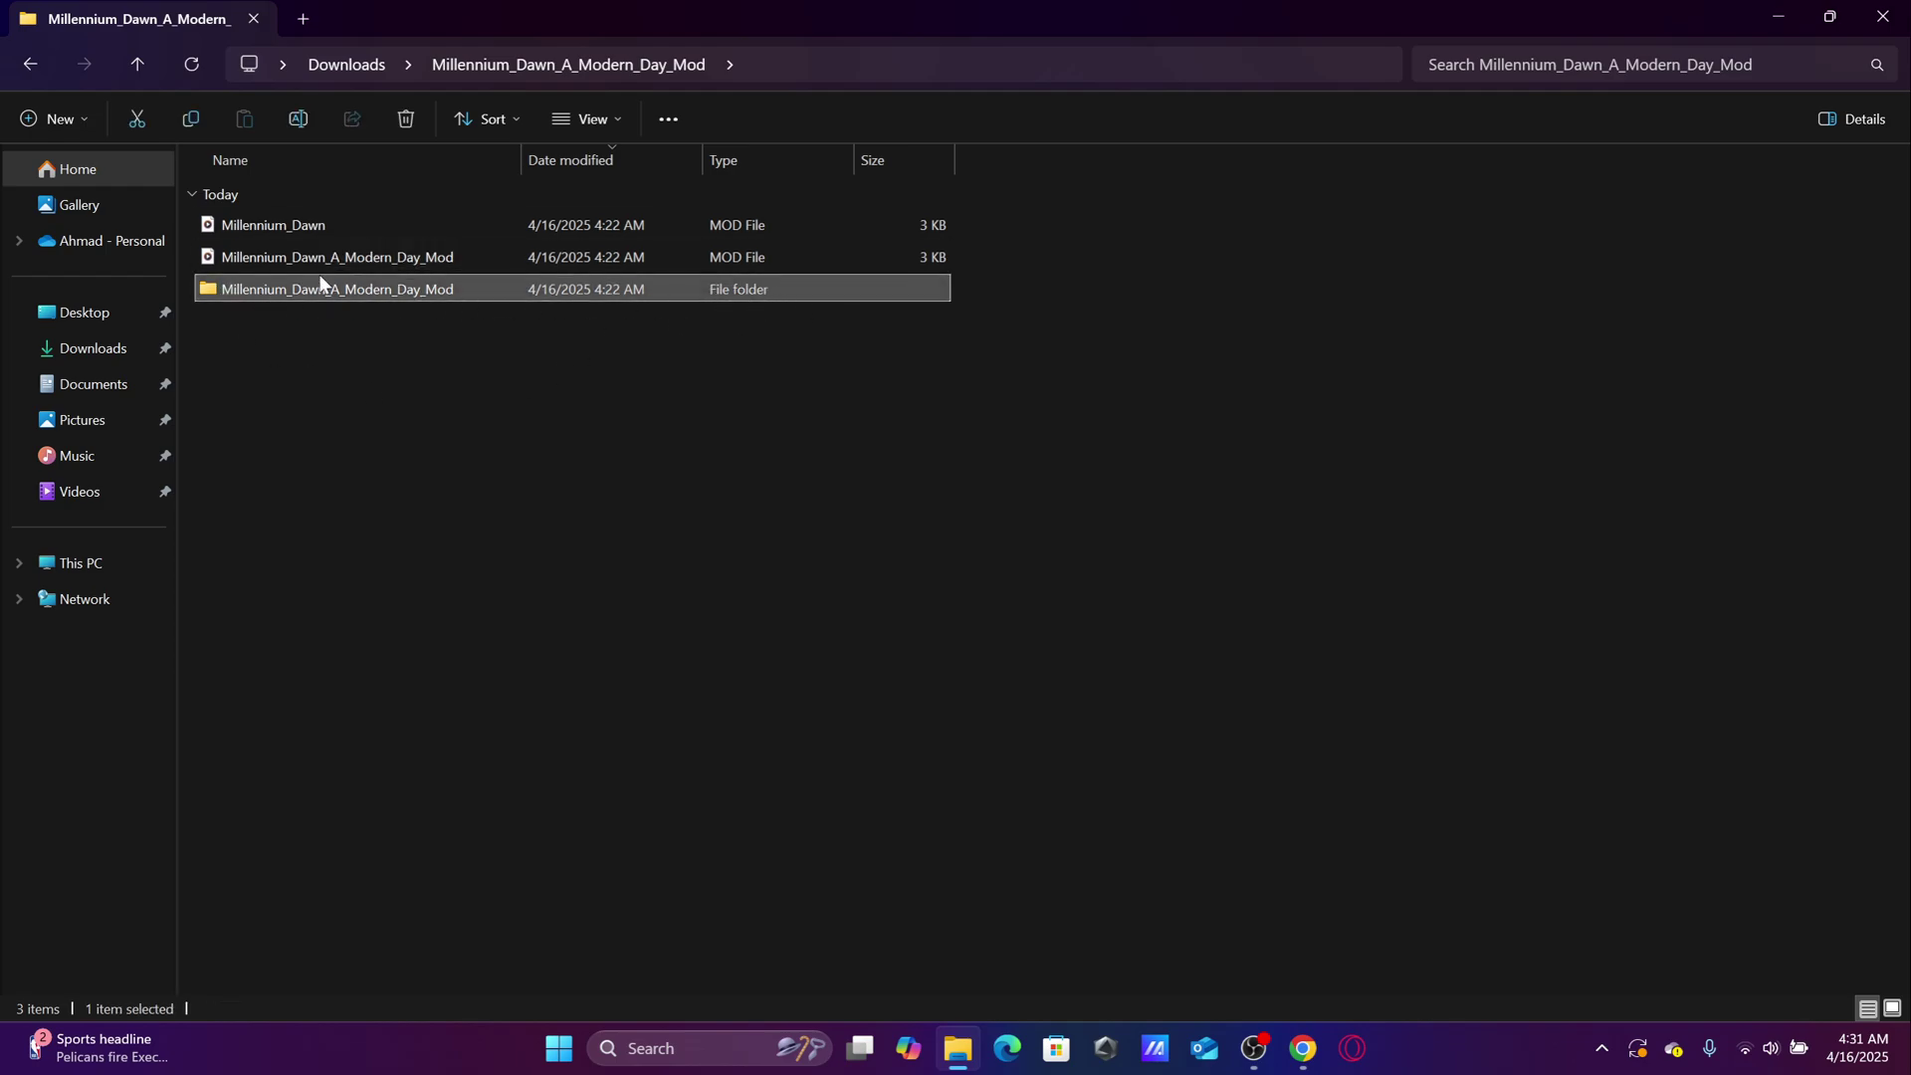
left_click(677, 257)
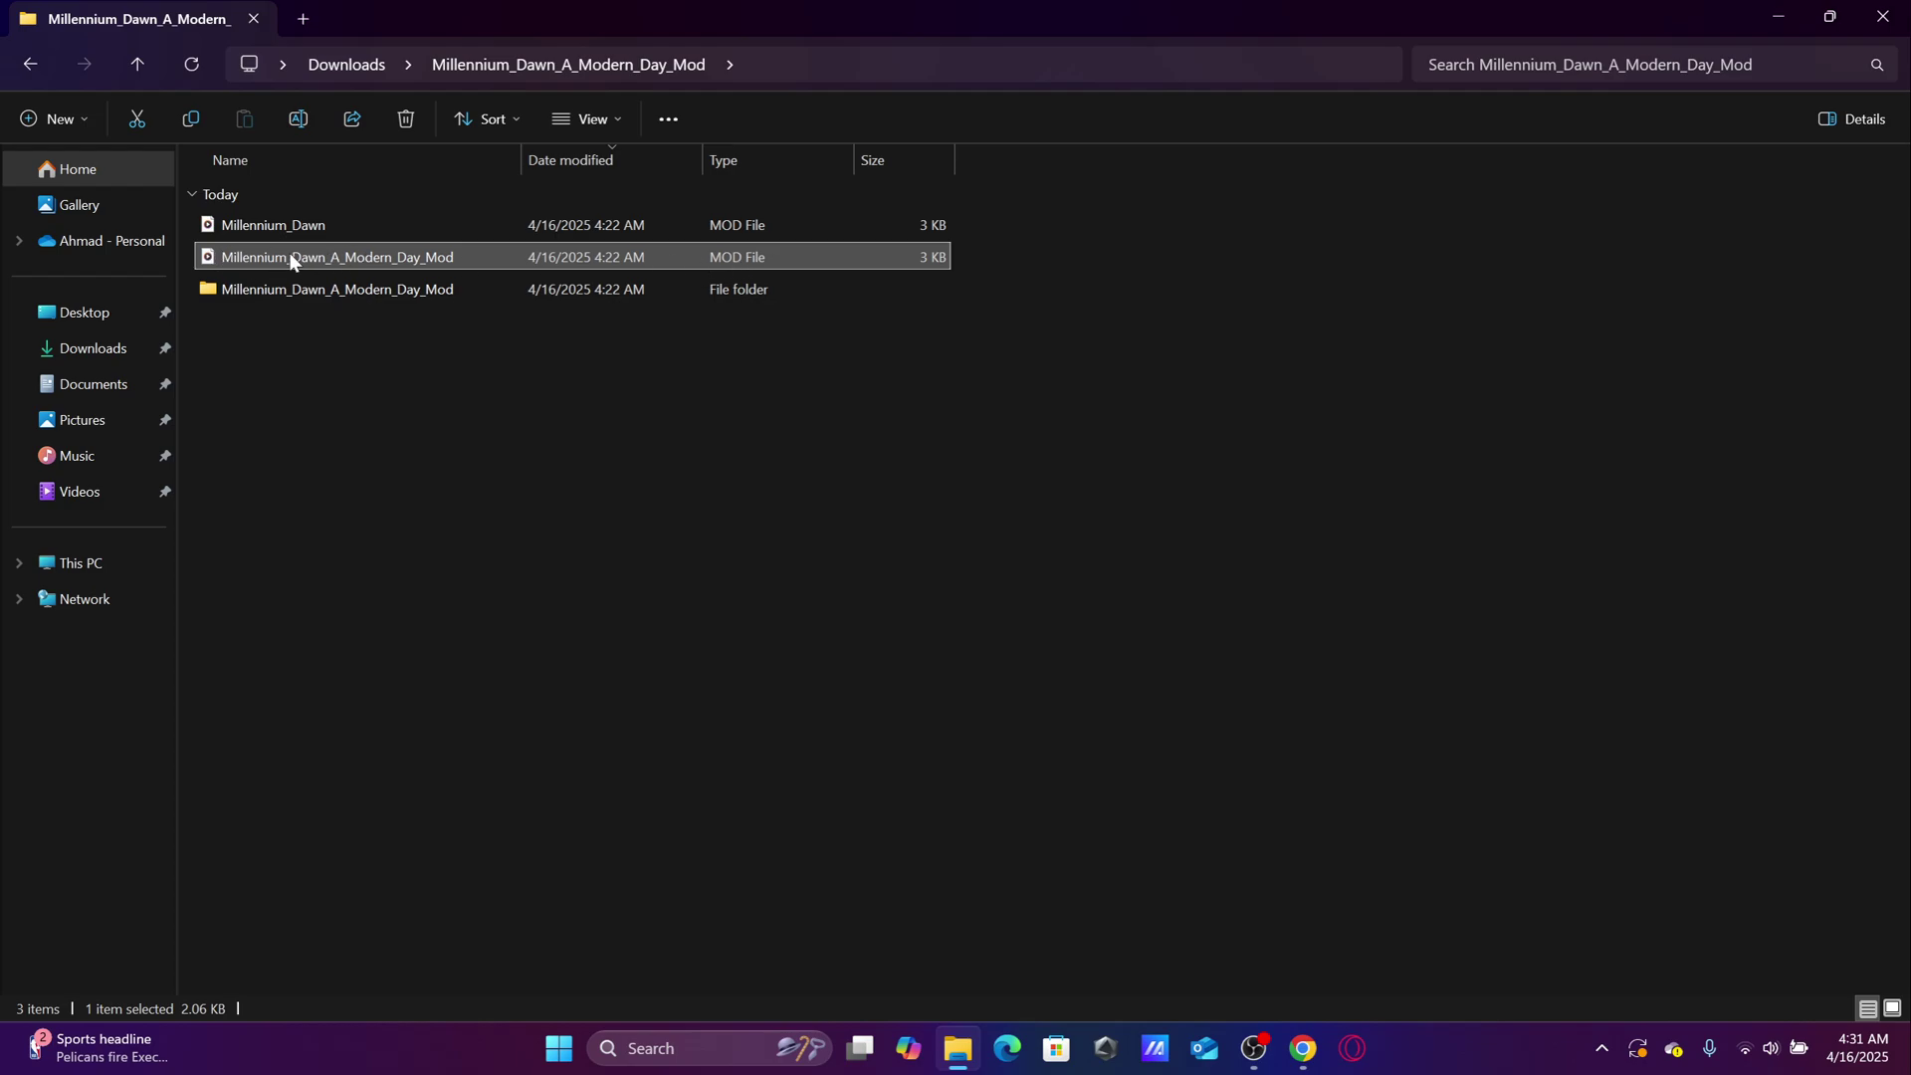
left_click(420, 336)
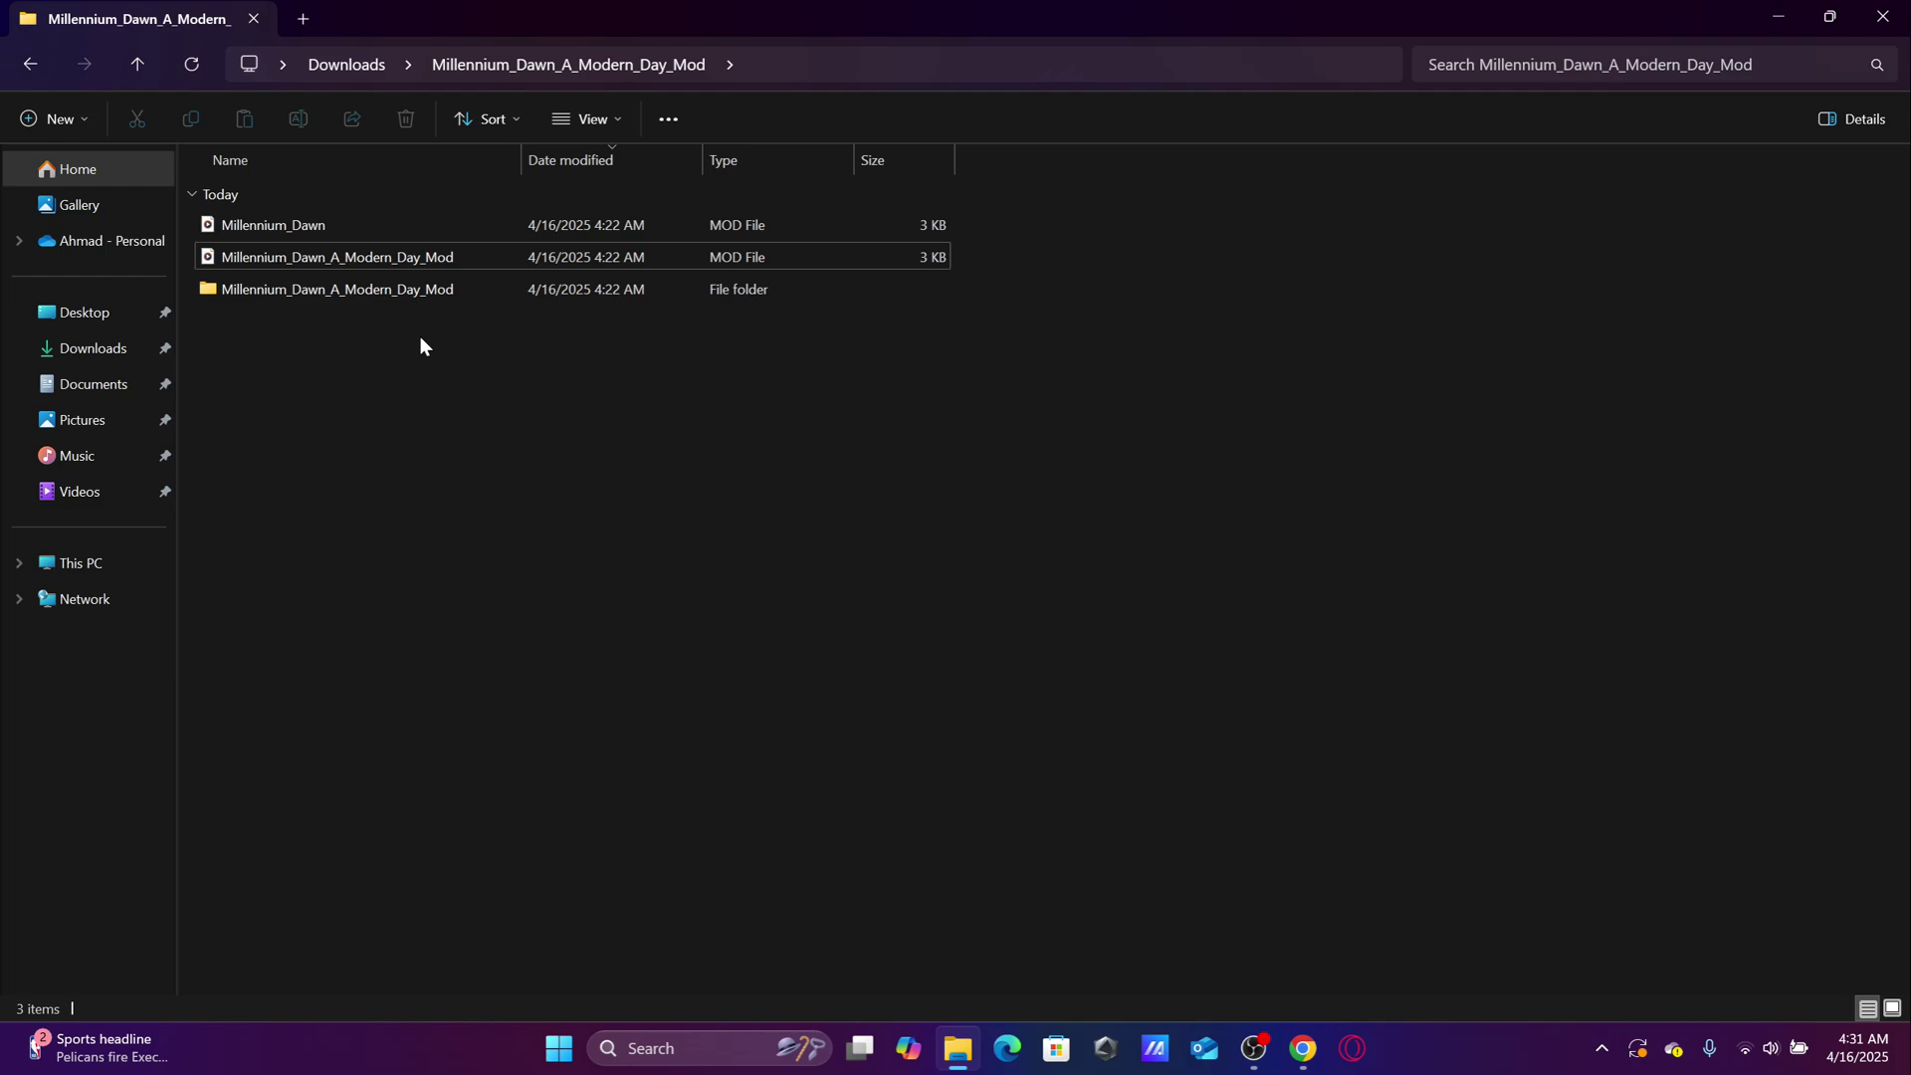
left_click(299, 291)
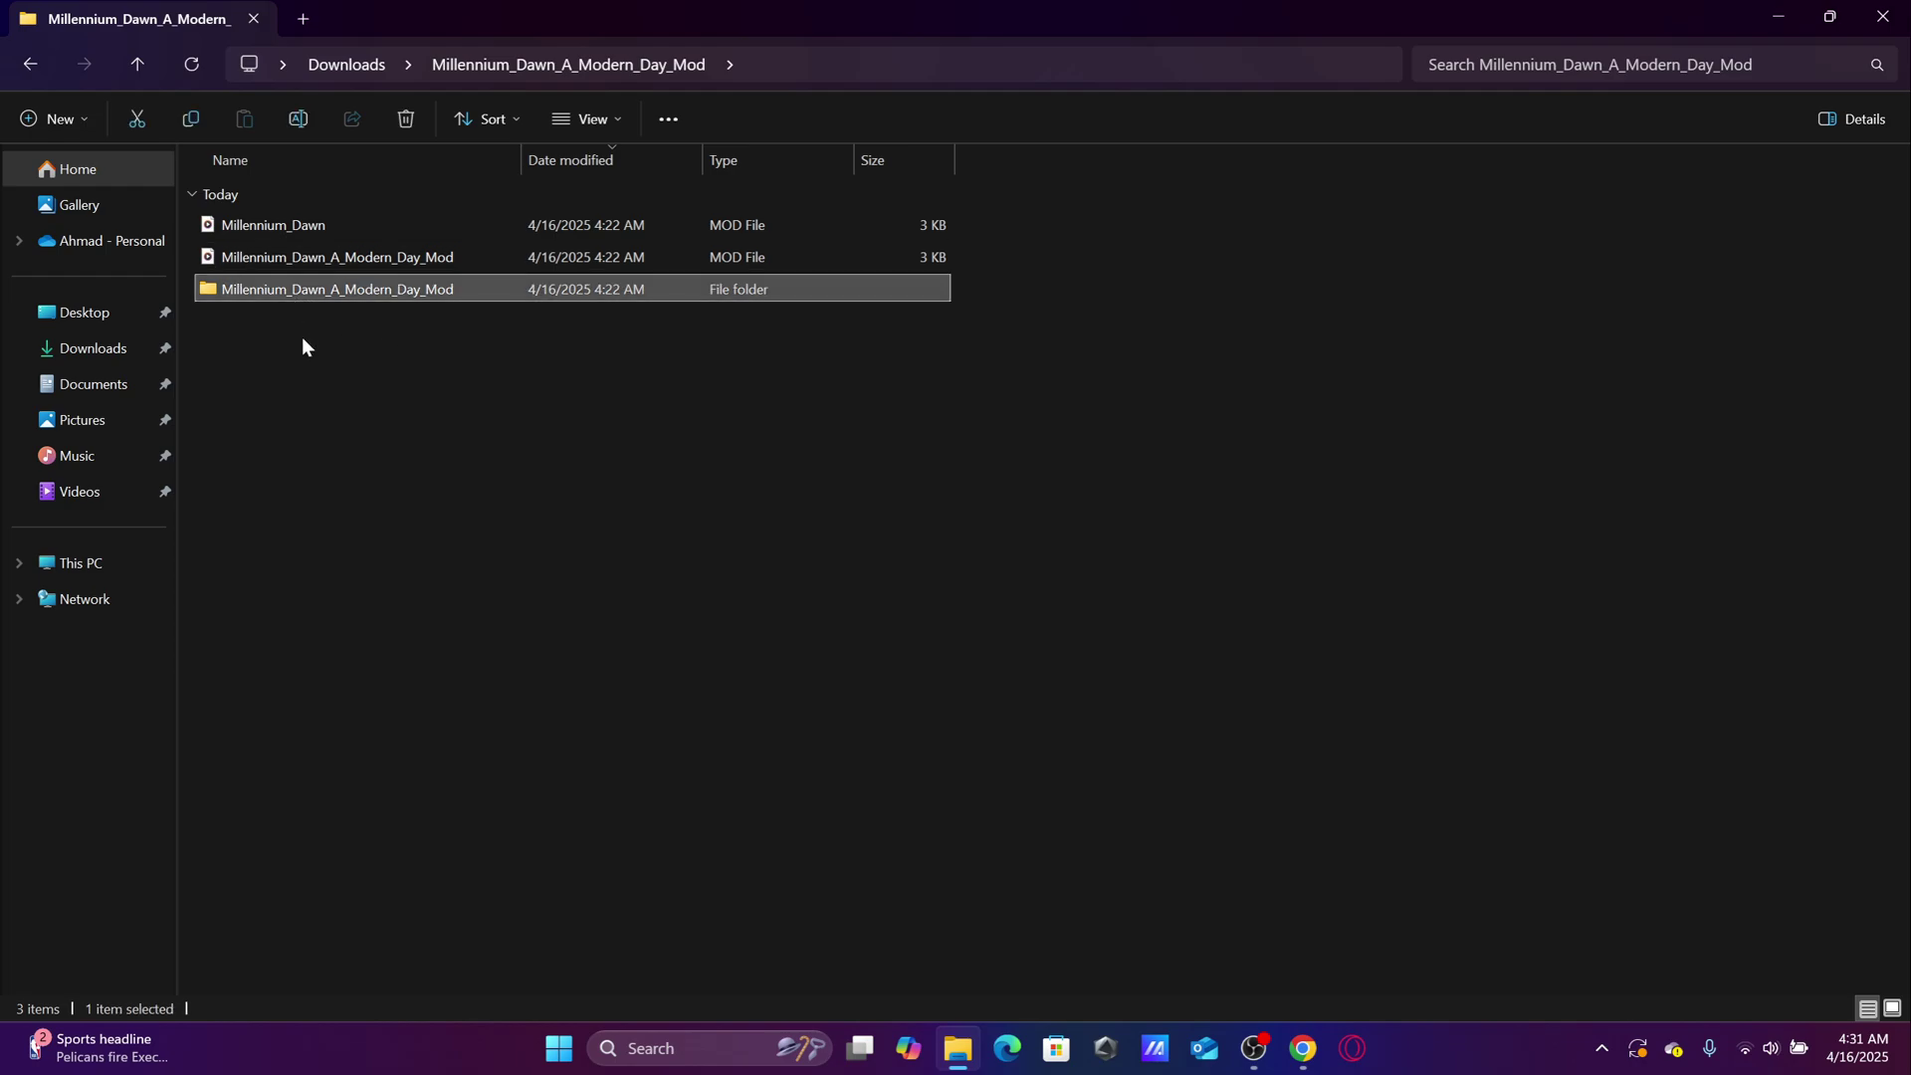
left_click(308, 337)
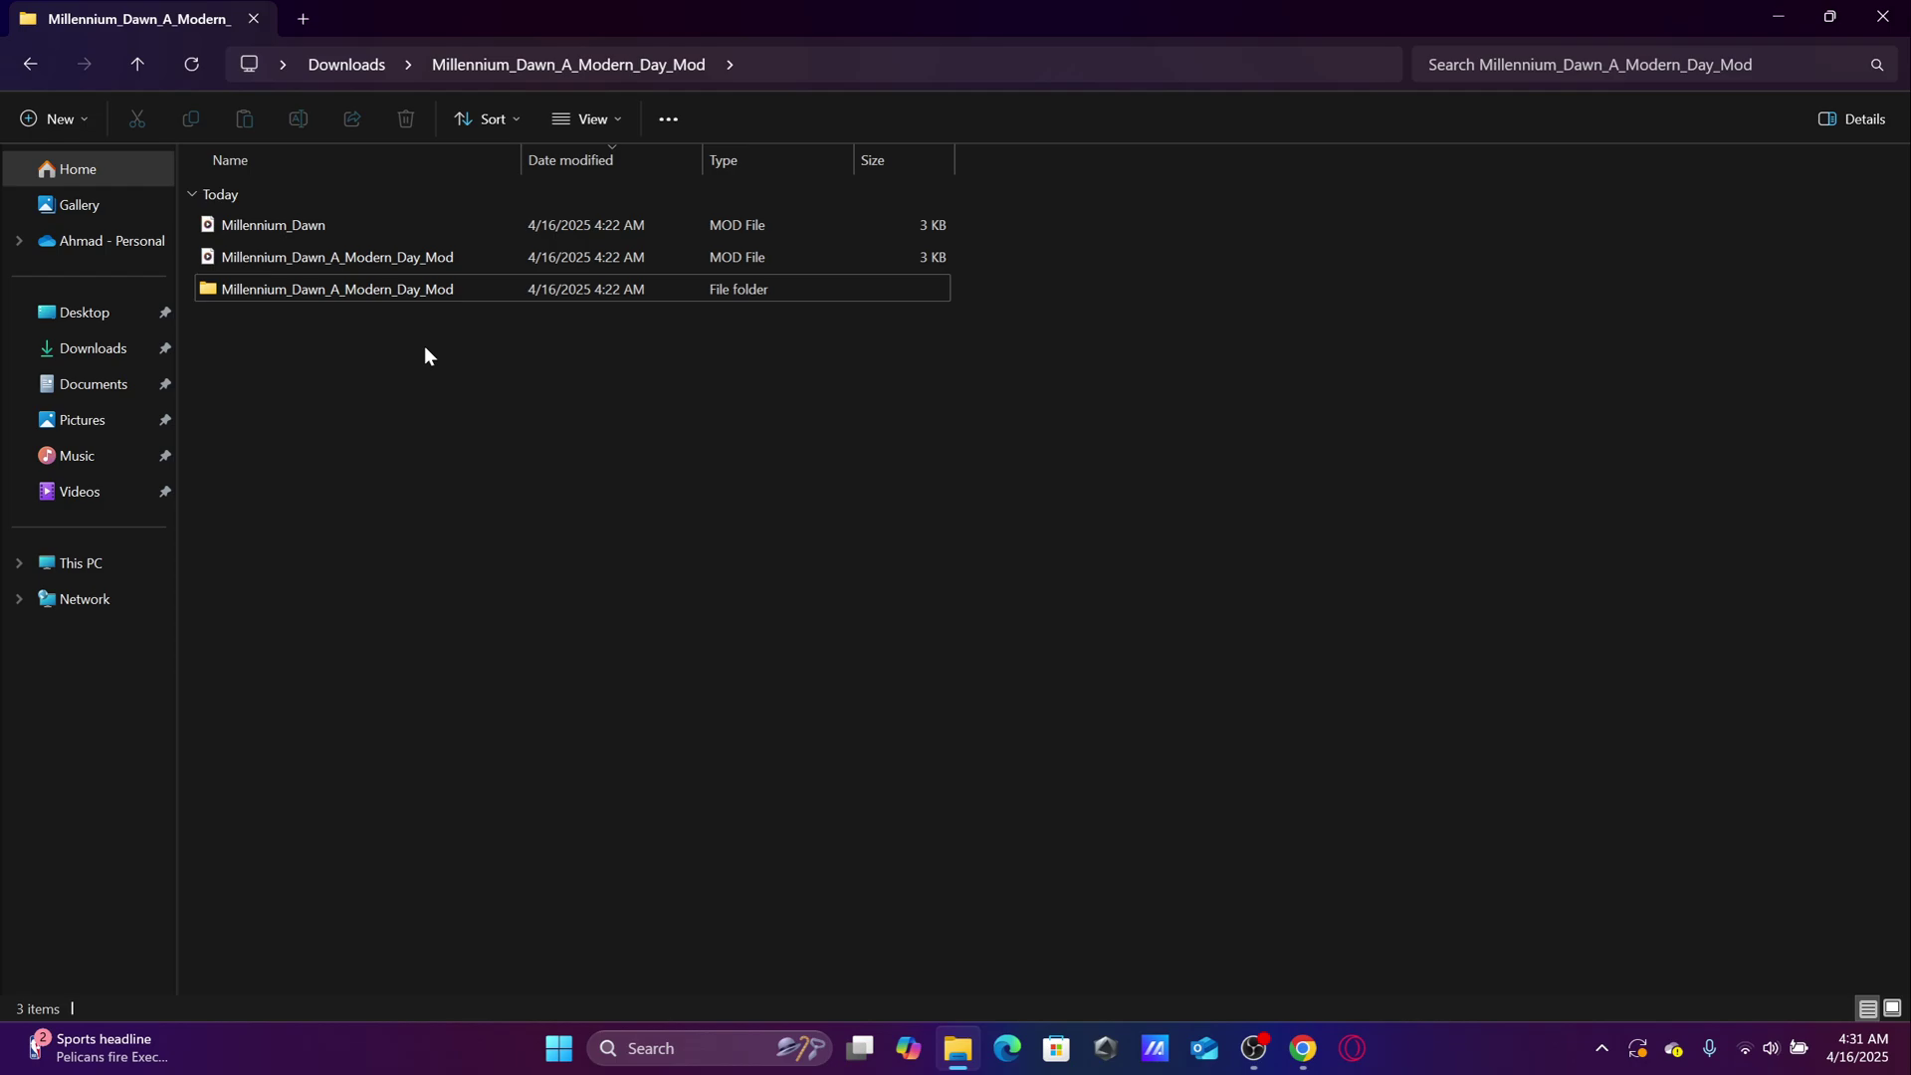
left_click(418, 221)
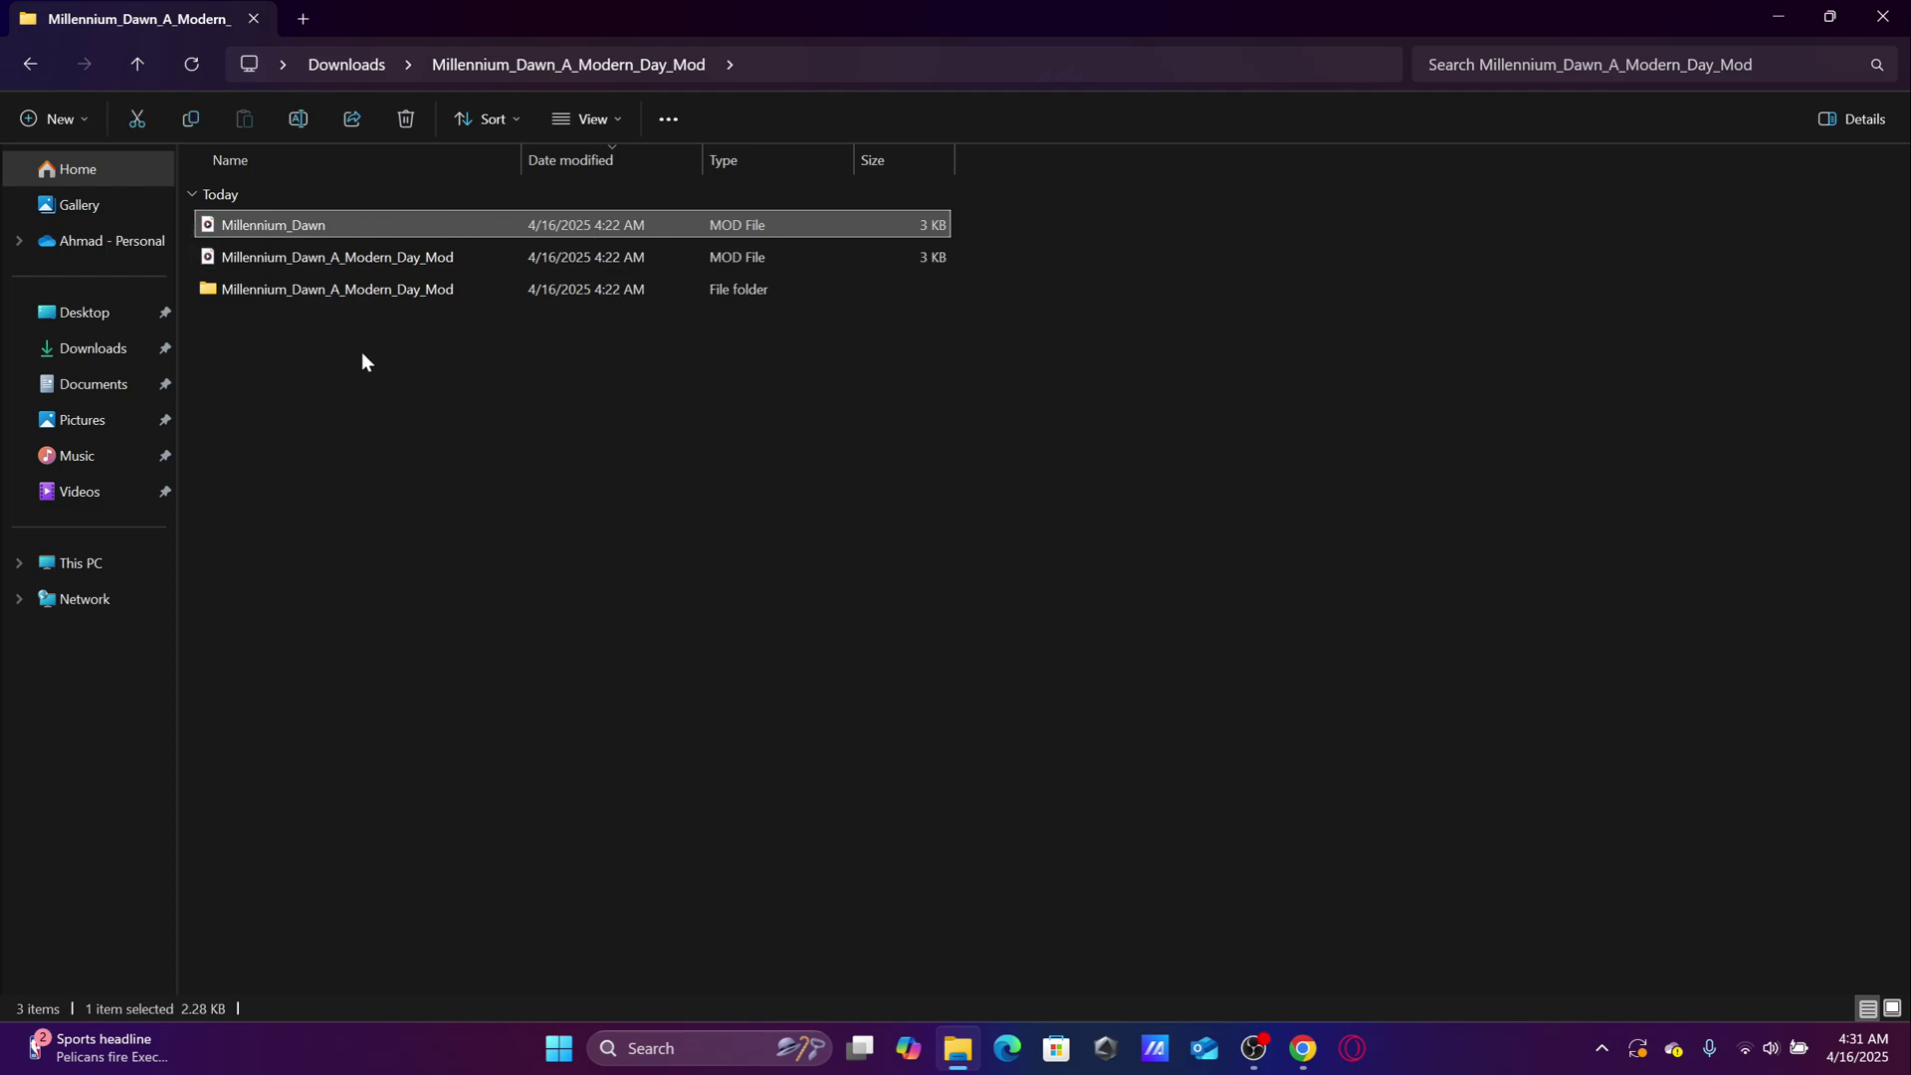
Copy the Millennium_Dawn_A_Modern_Day_Mod MOD file together with the subfolder of the same name.
left_click_drag(264, 349, 564, 255)
right_click(565, 255)
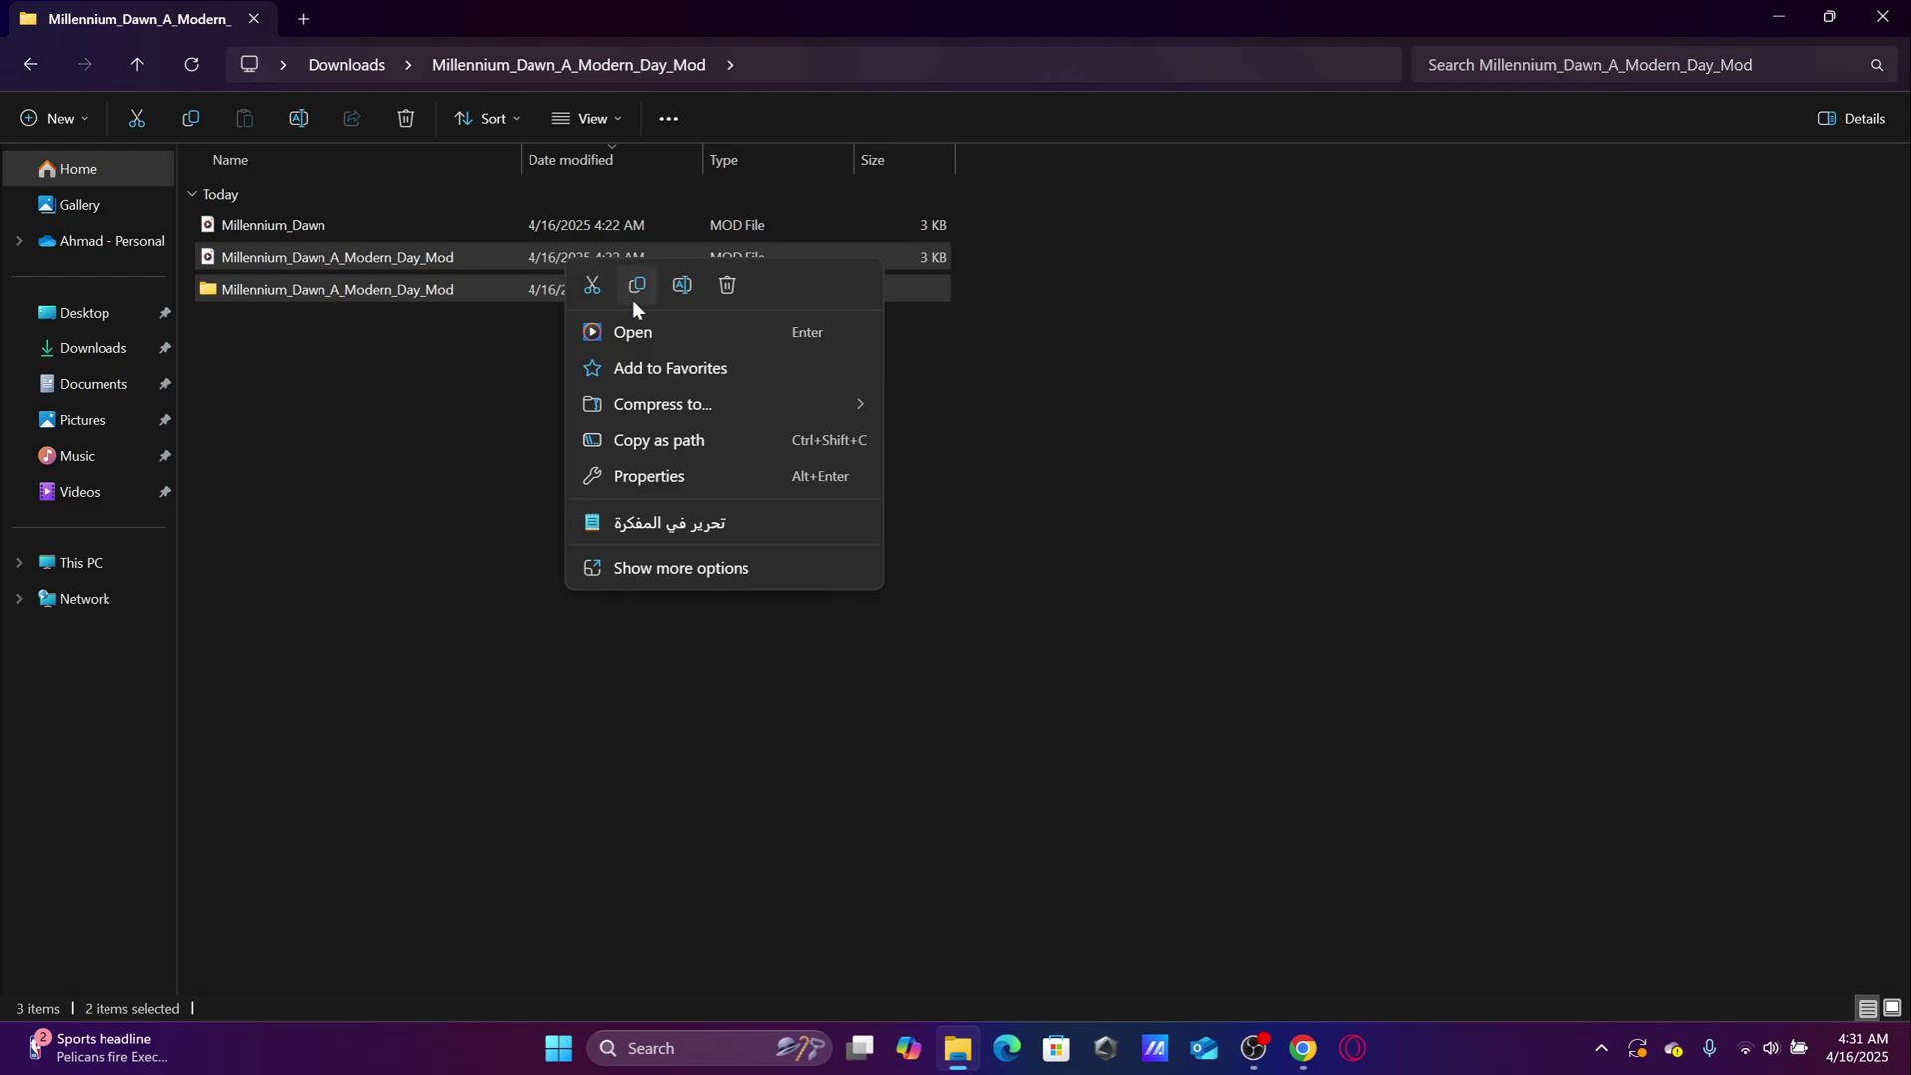
left_click(642, 287)
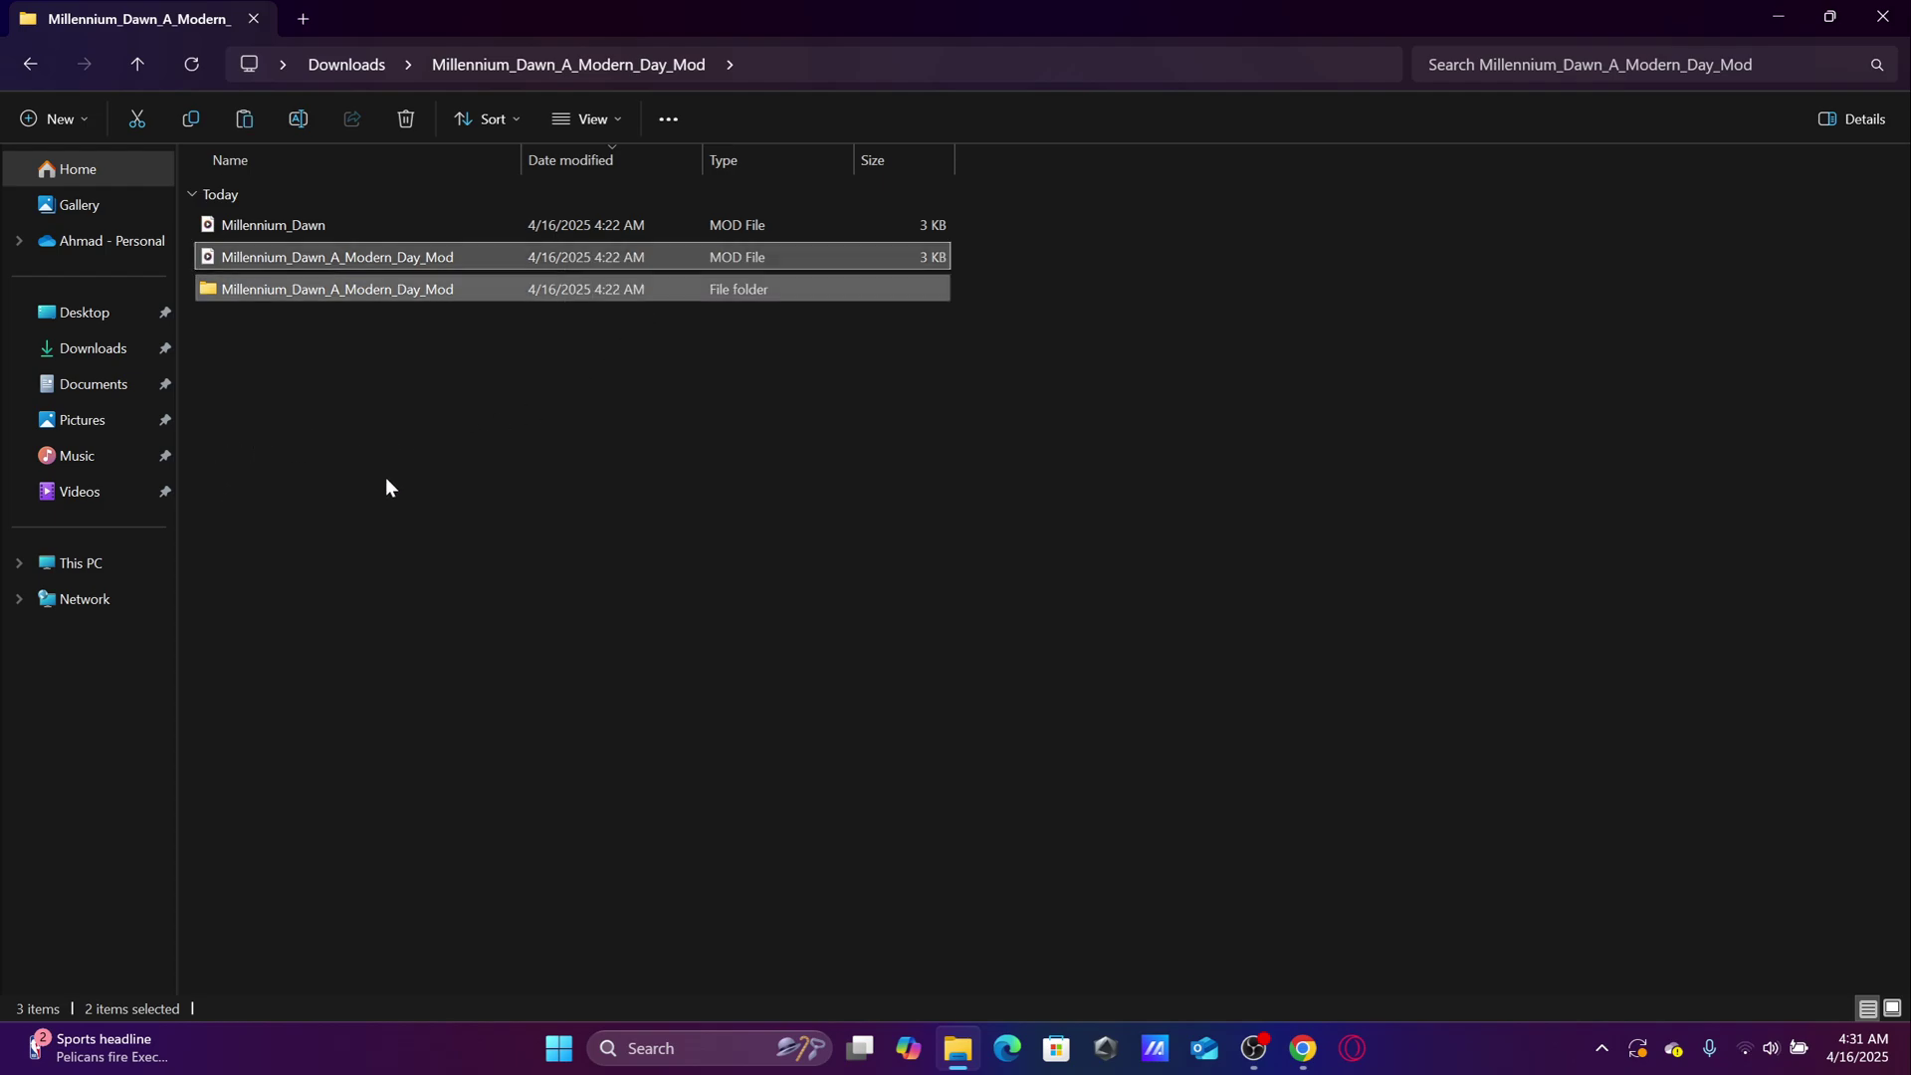
Open the Hearts of Iron IV folder inside Paradox Interactive in Documents.
left_click(94, 386)
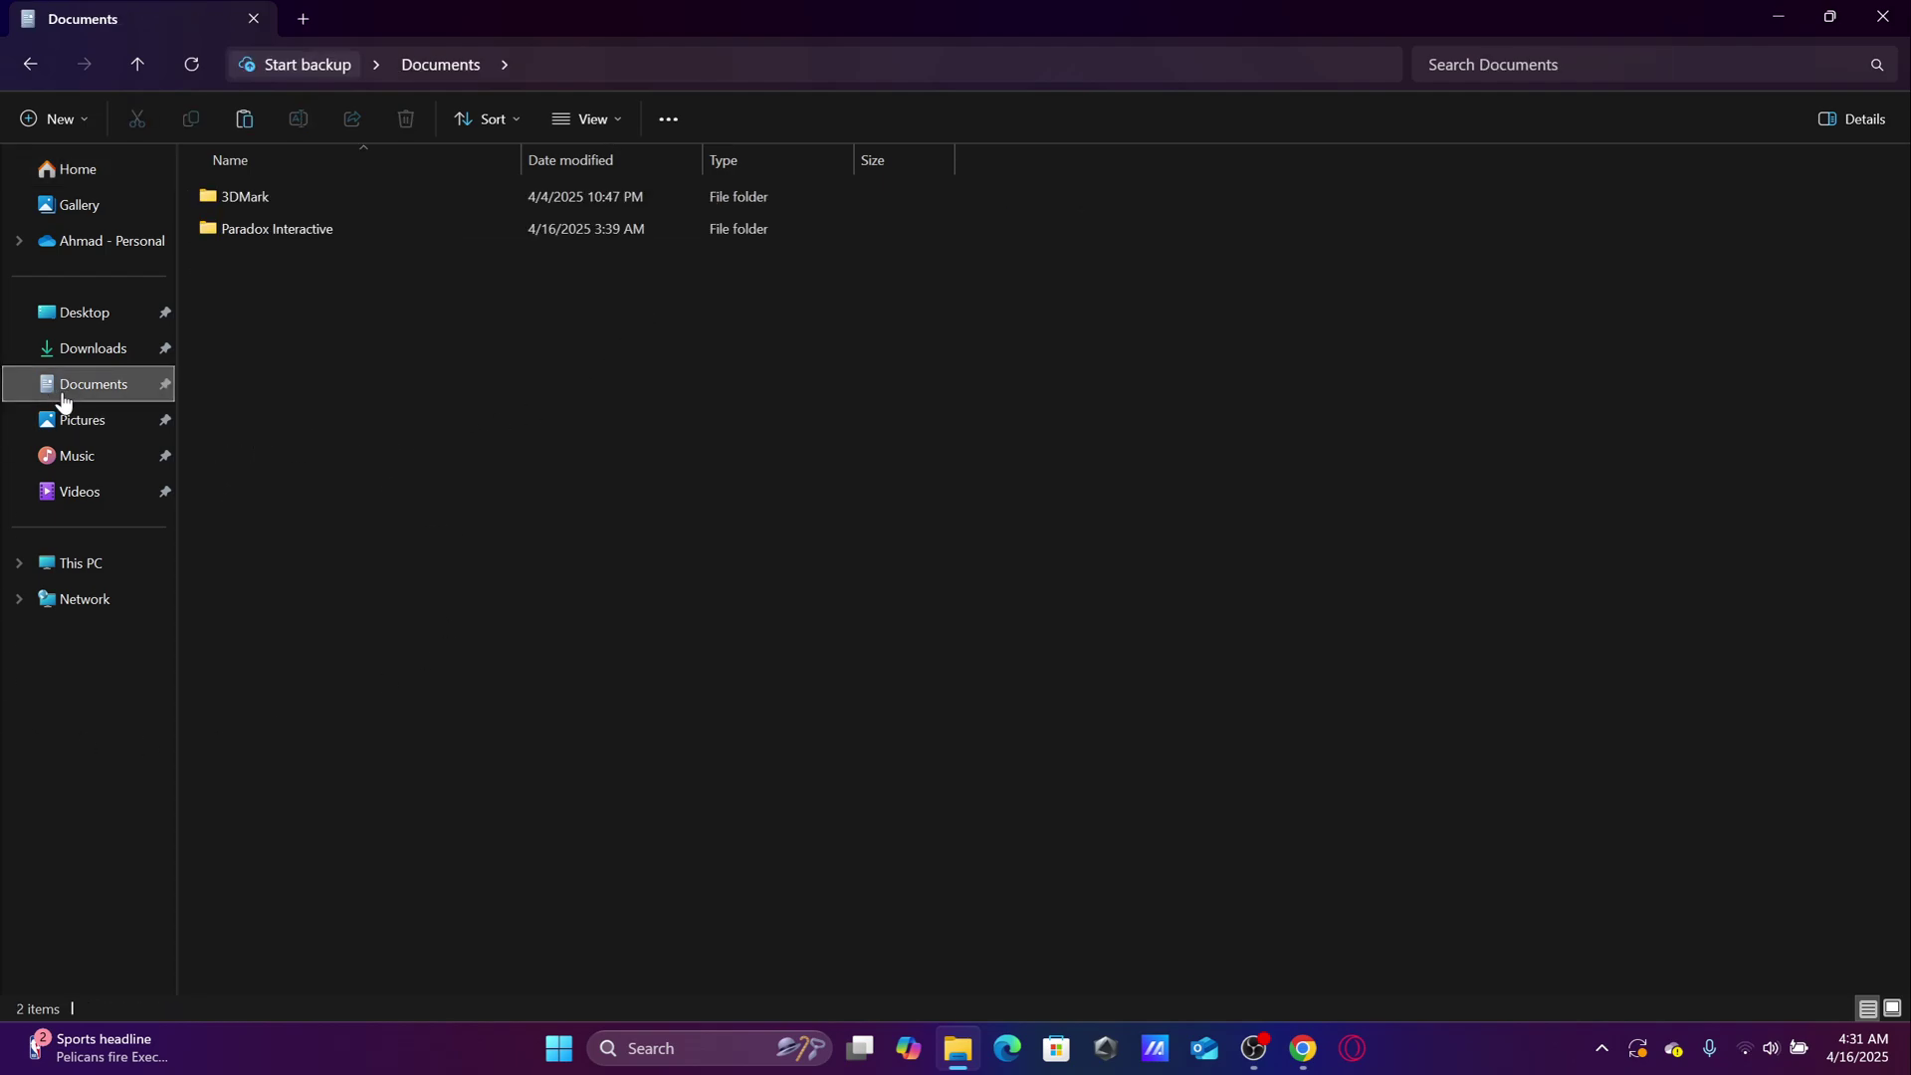
double_click(326, 230)
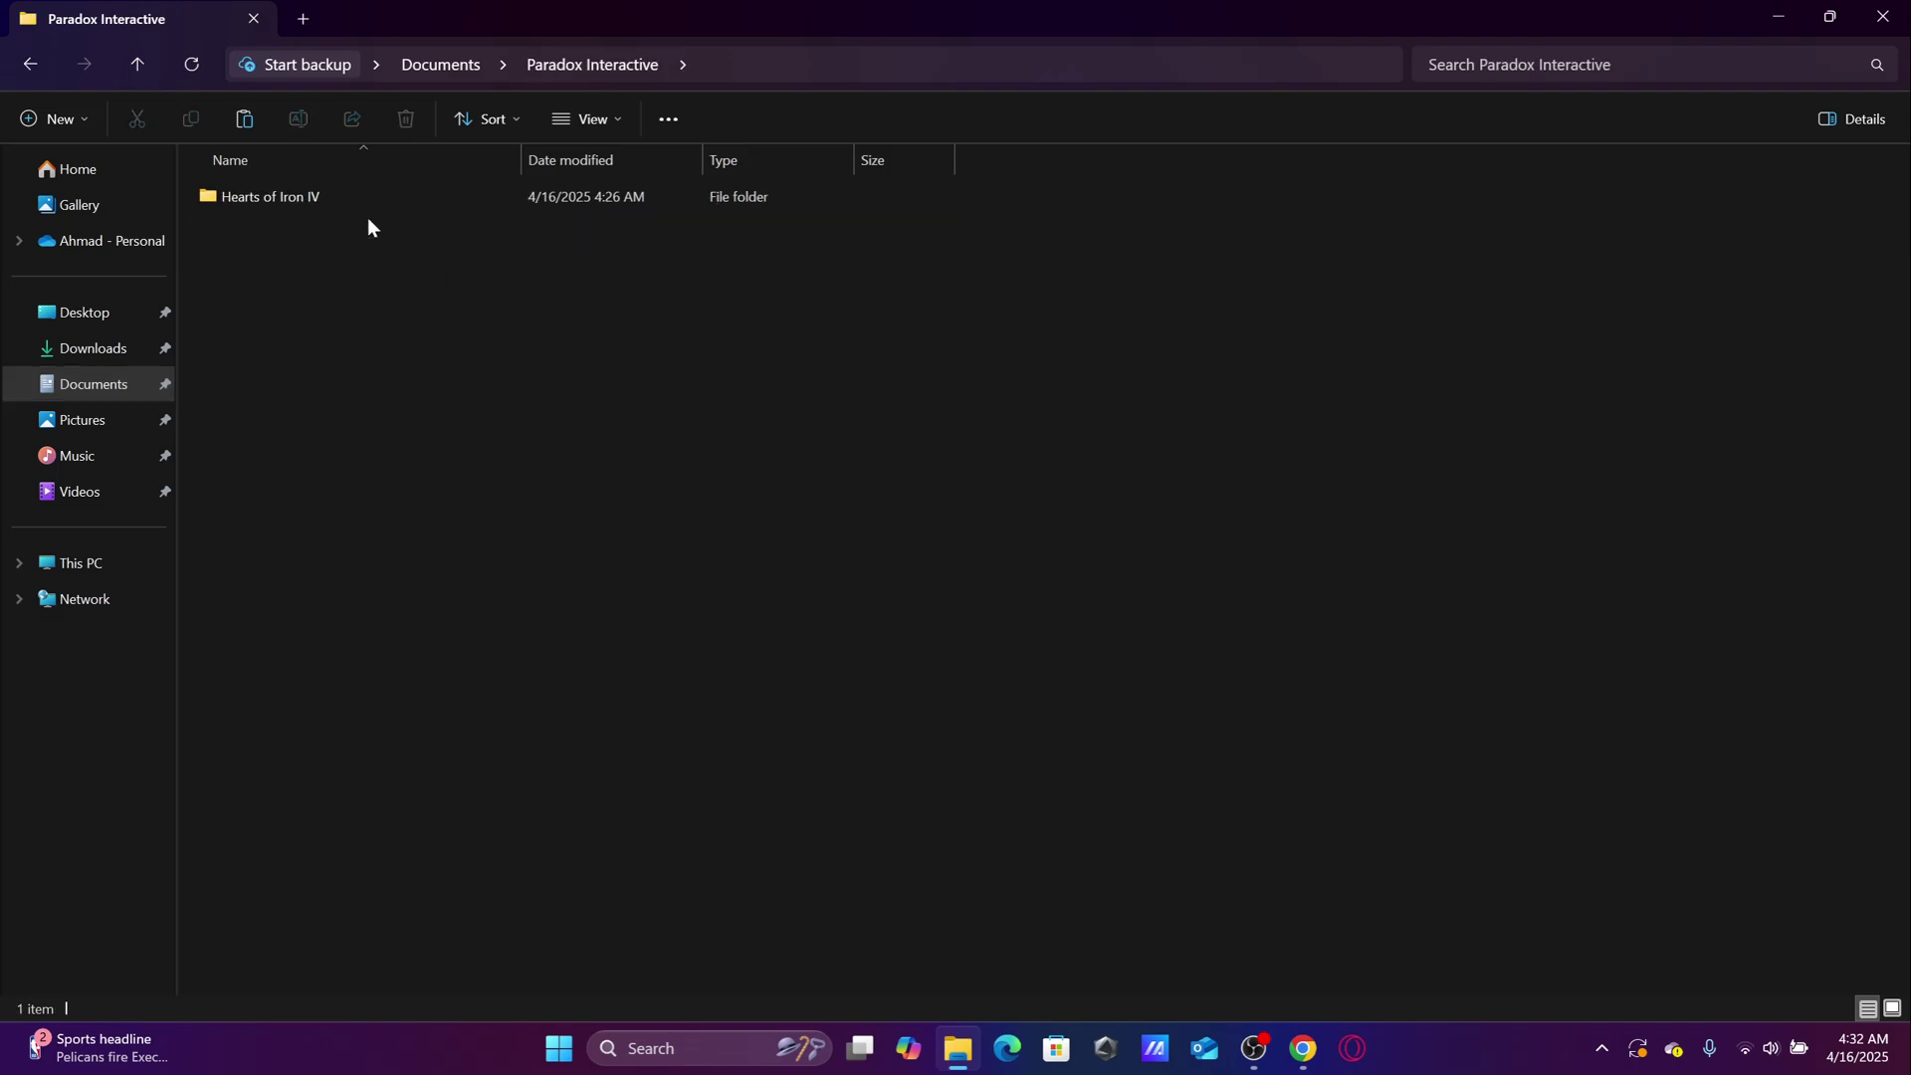
double_click(393, 194)
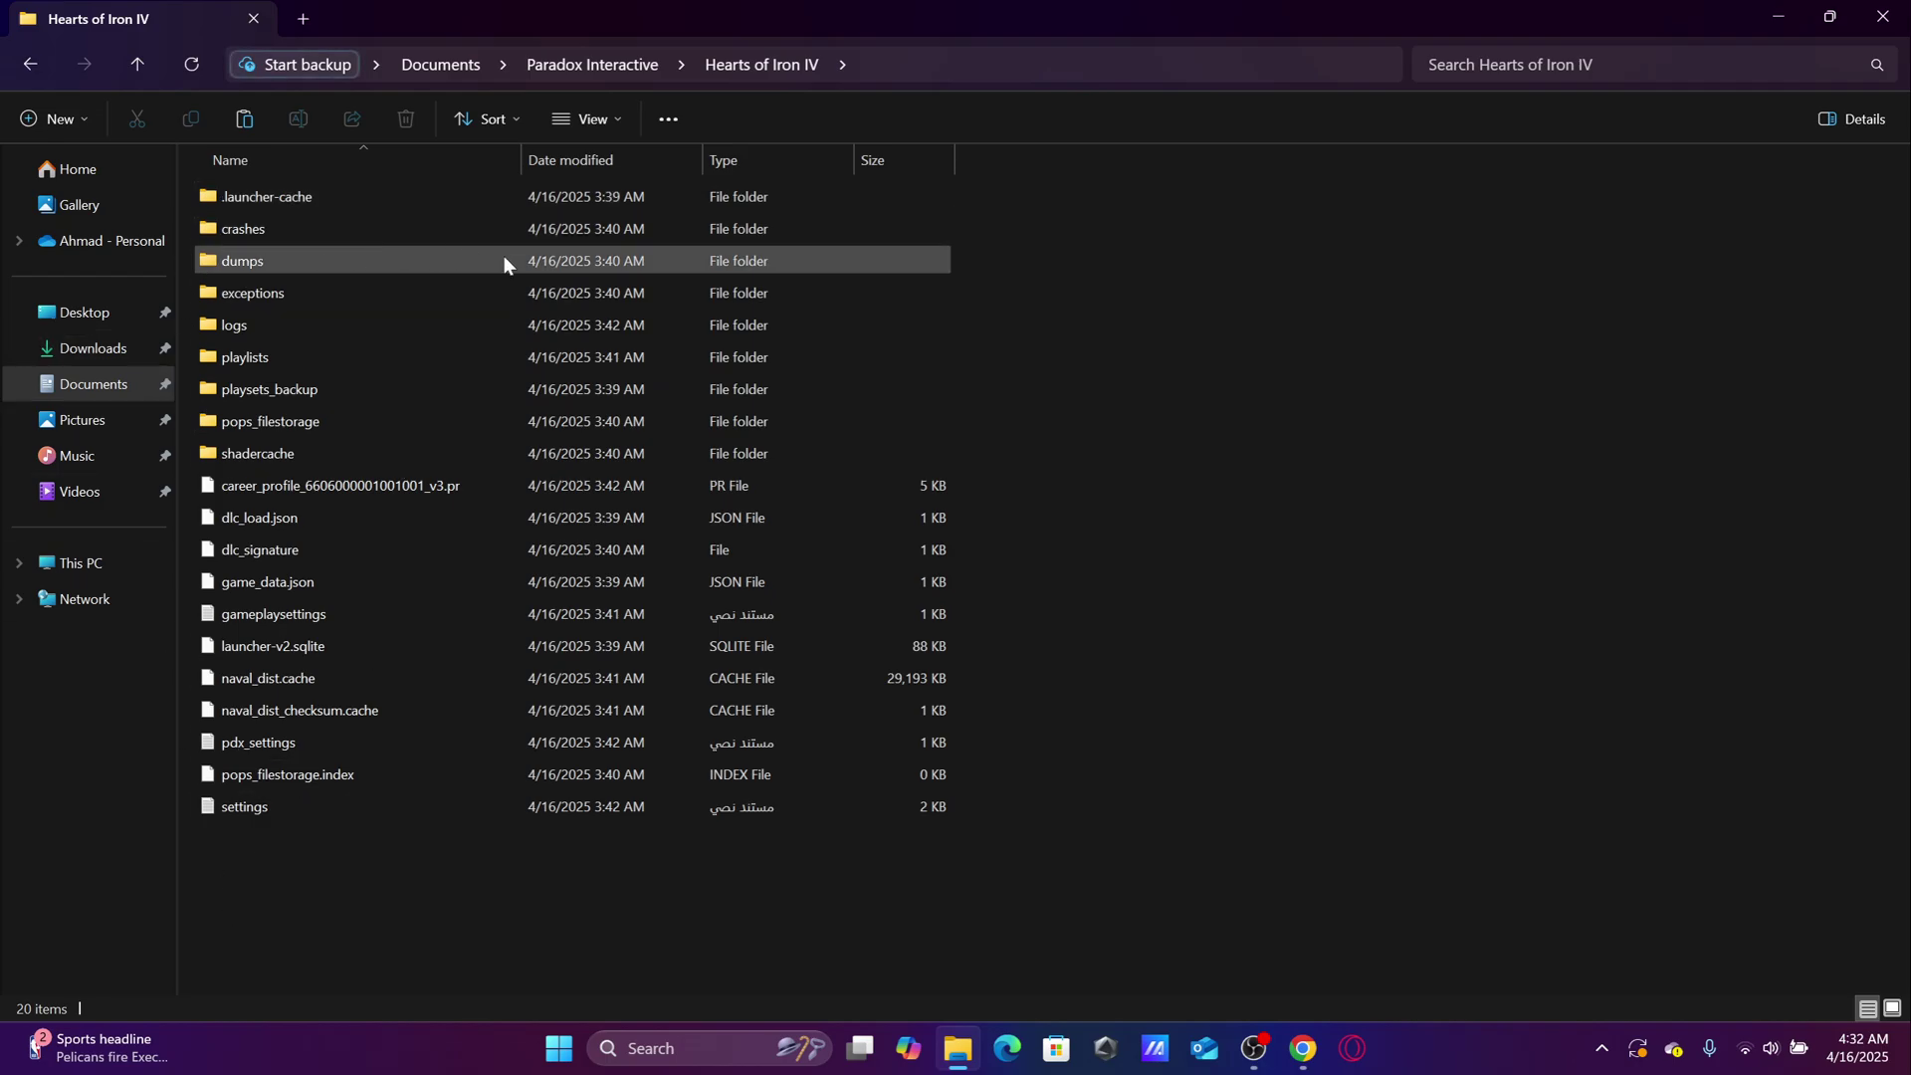
Create a new folder named mod in the Hearts of Iron IV folder.
right_click(1290, 378)
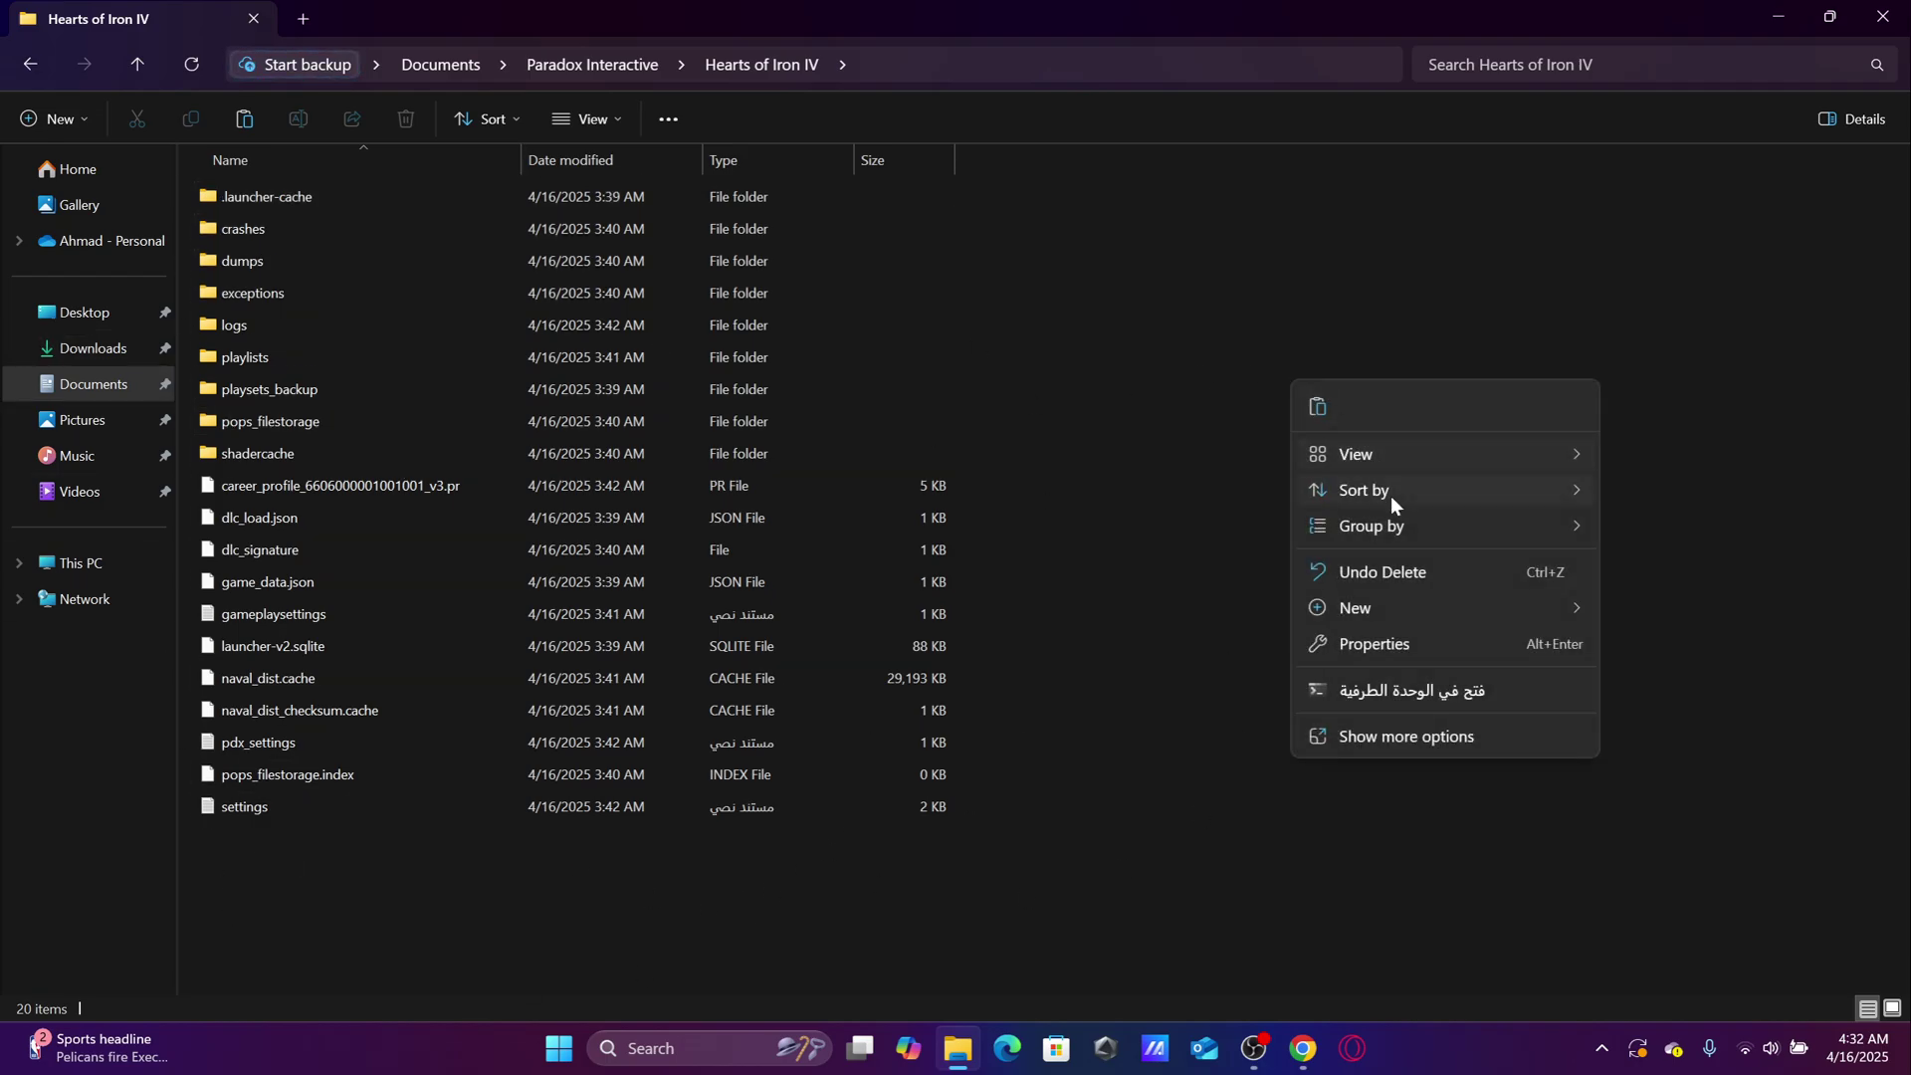
mouse_move(1377, 612)
left_click(1741, 601)
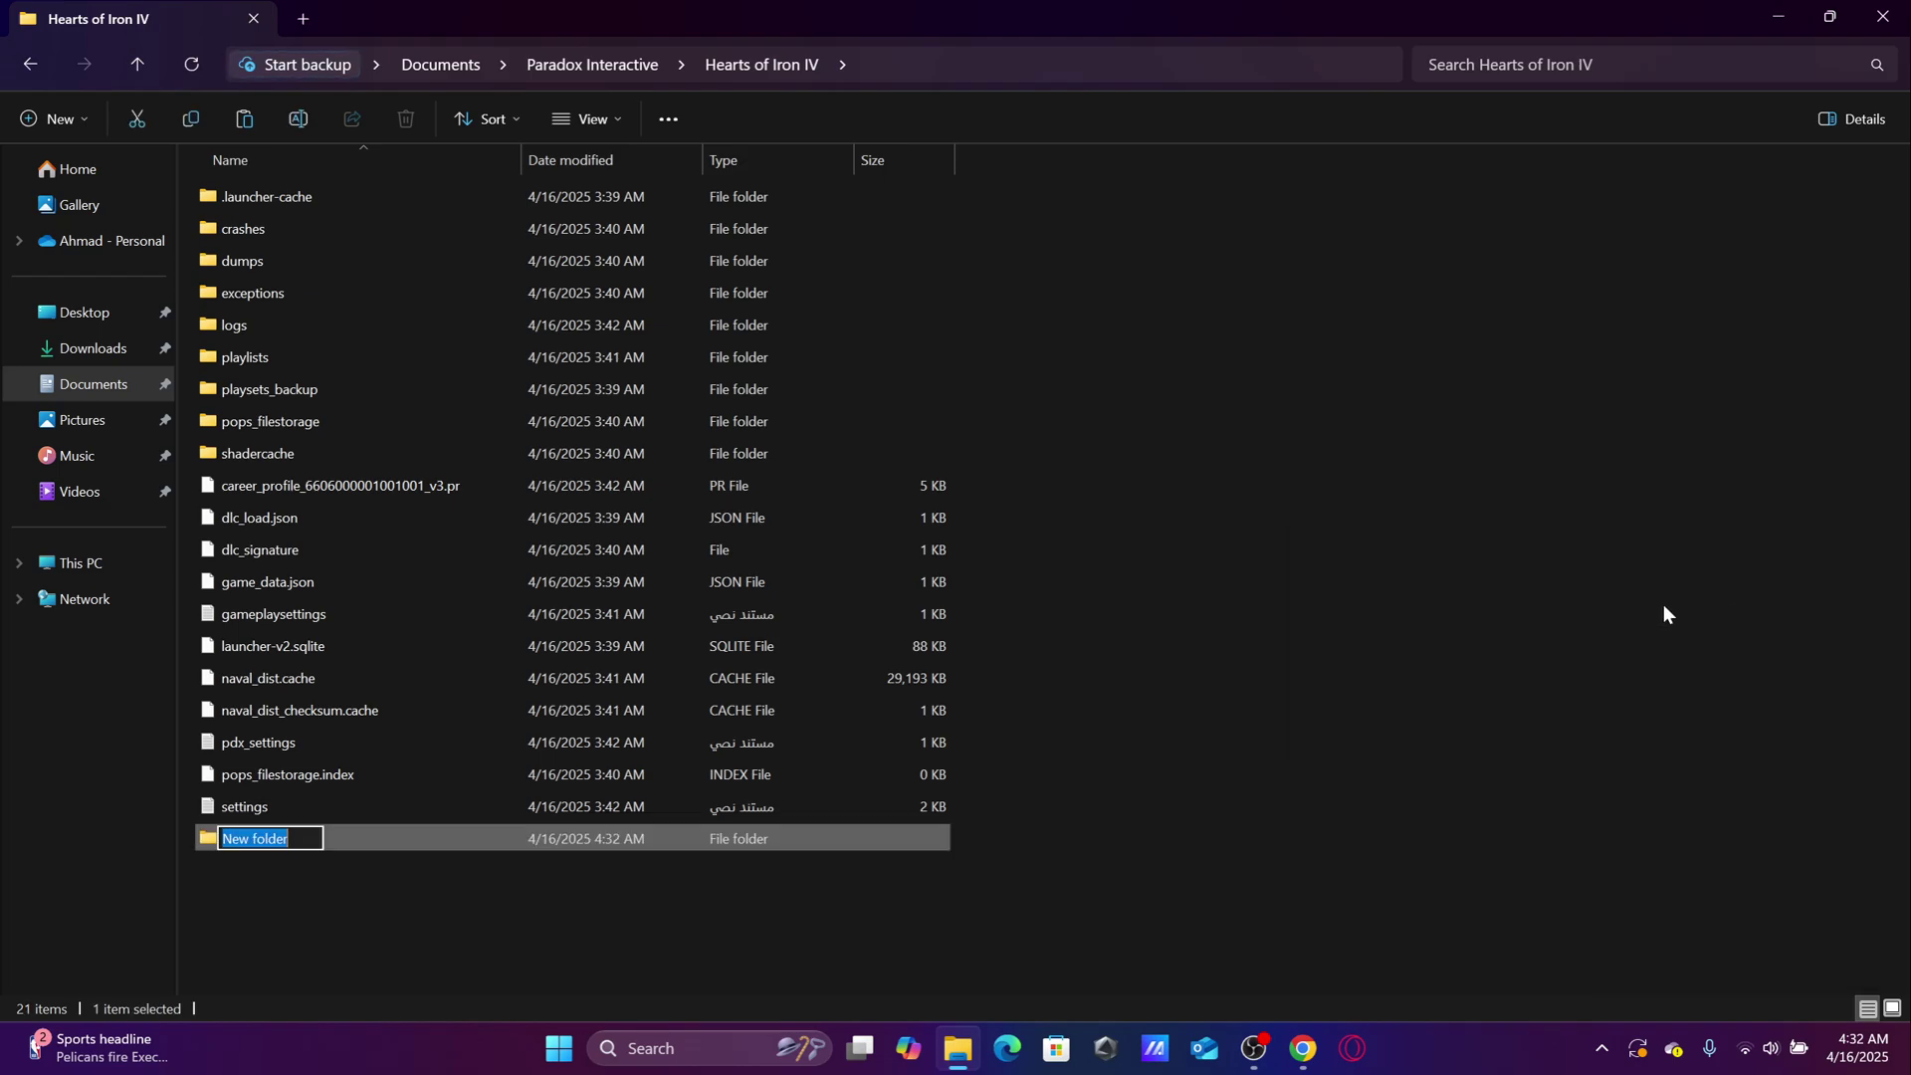
type("mod")
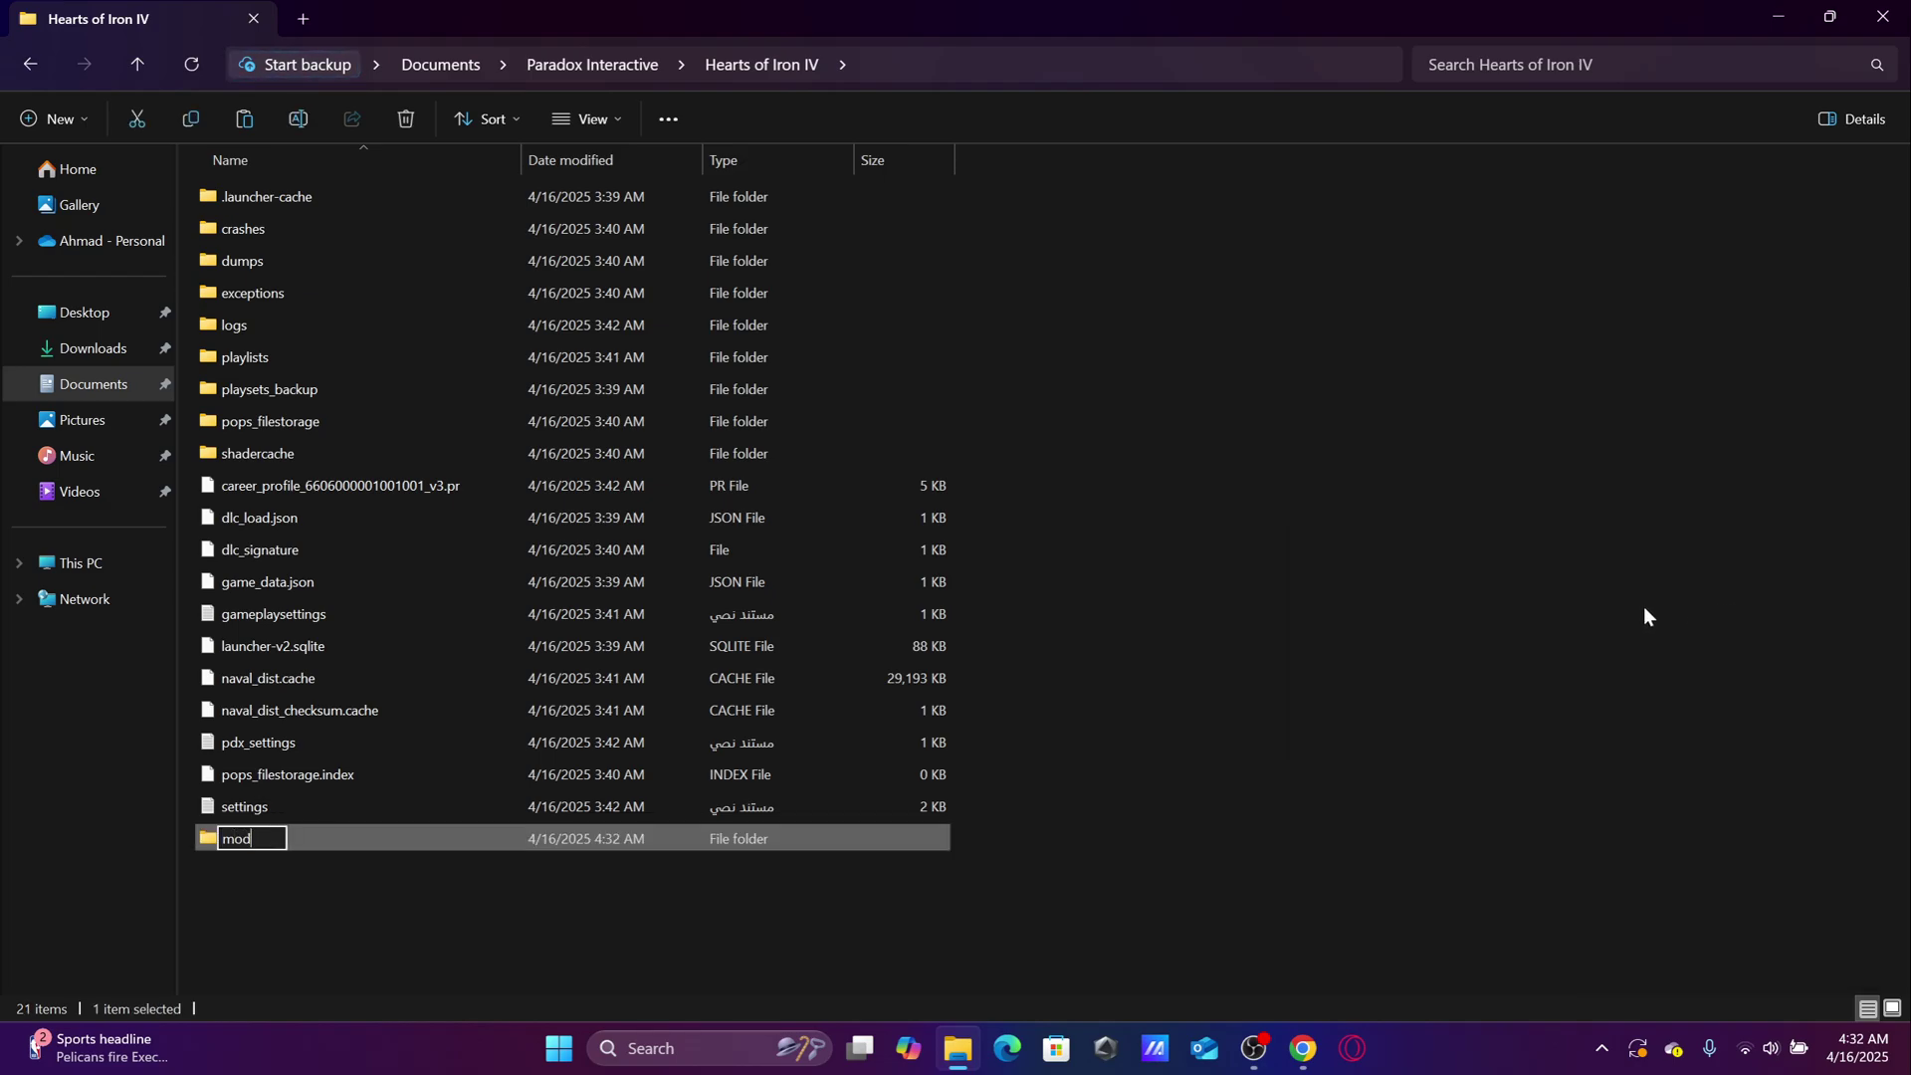
left_click(1035, 908)
Create another folder named workshop in the Hearts of Iron IV folder.
right_click(1324, 632)
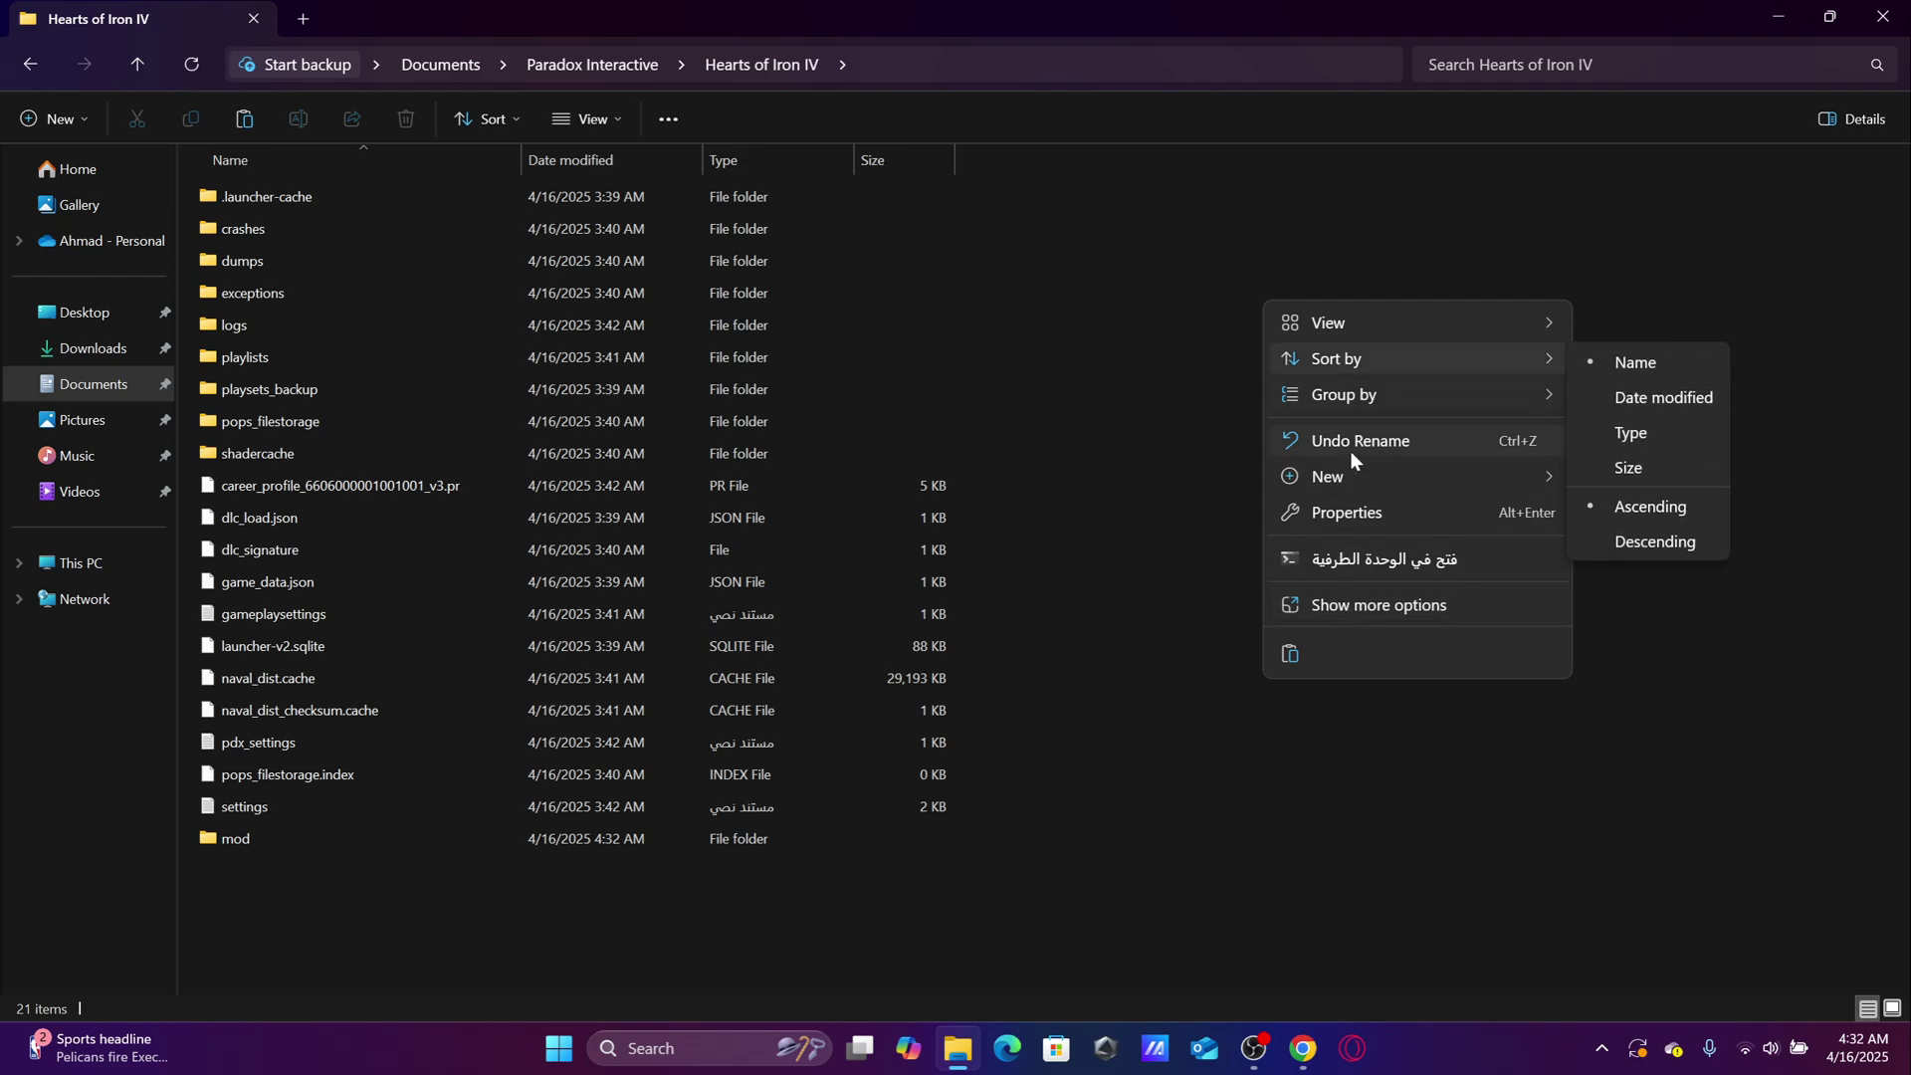
mouse_move(1351, 475)
left_click(1618, 482)
type("w")
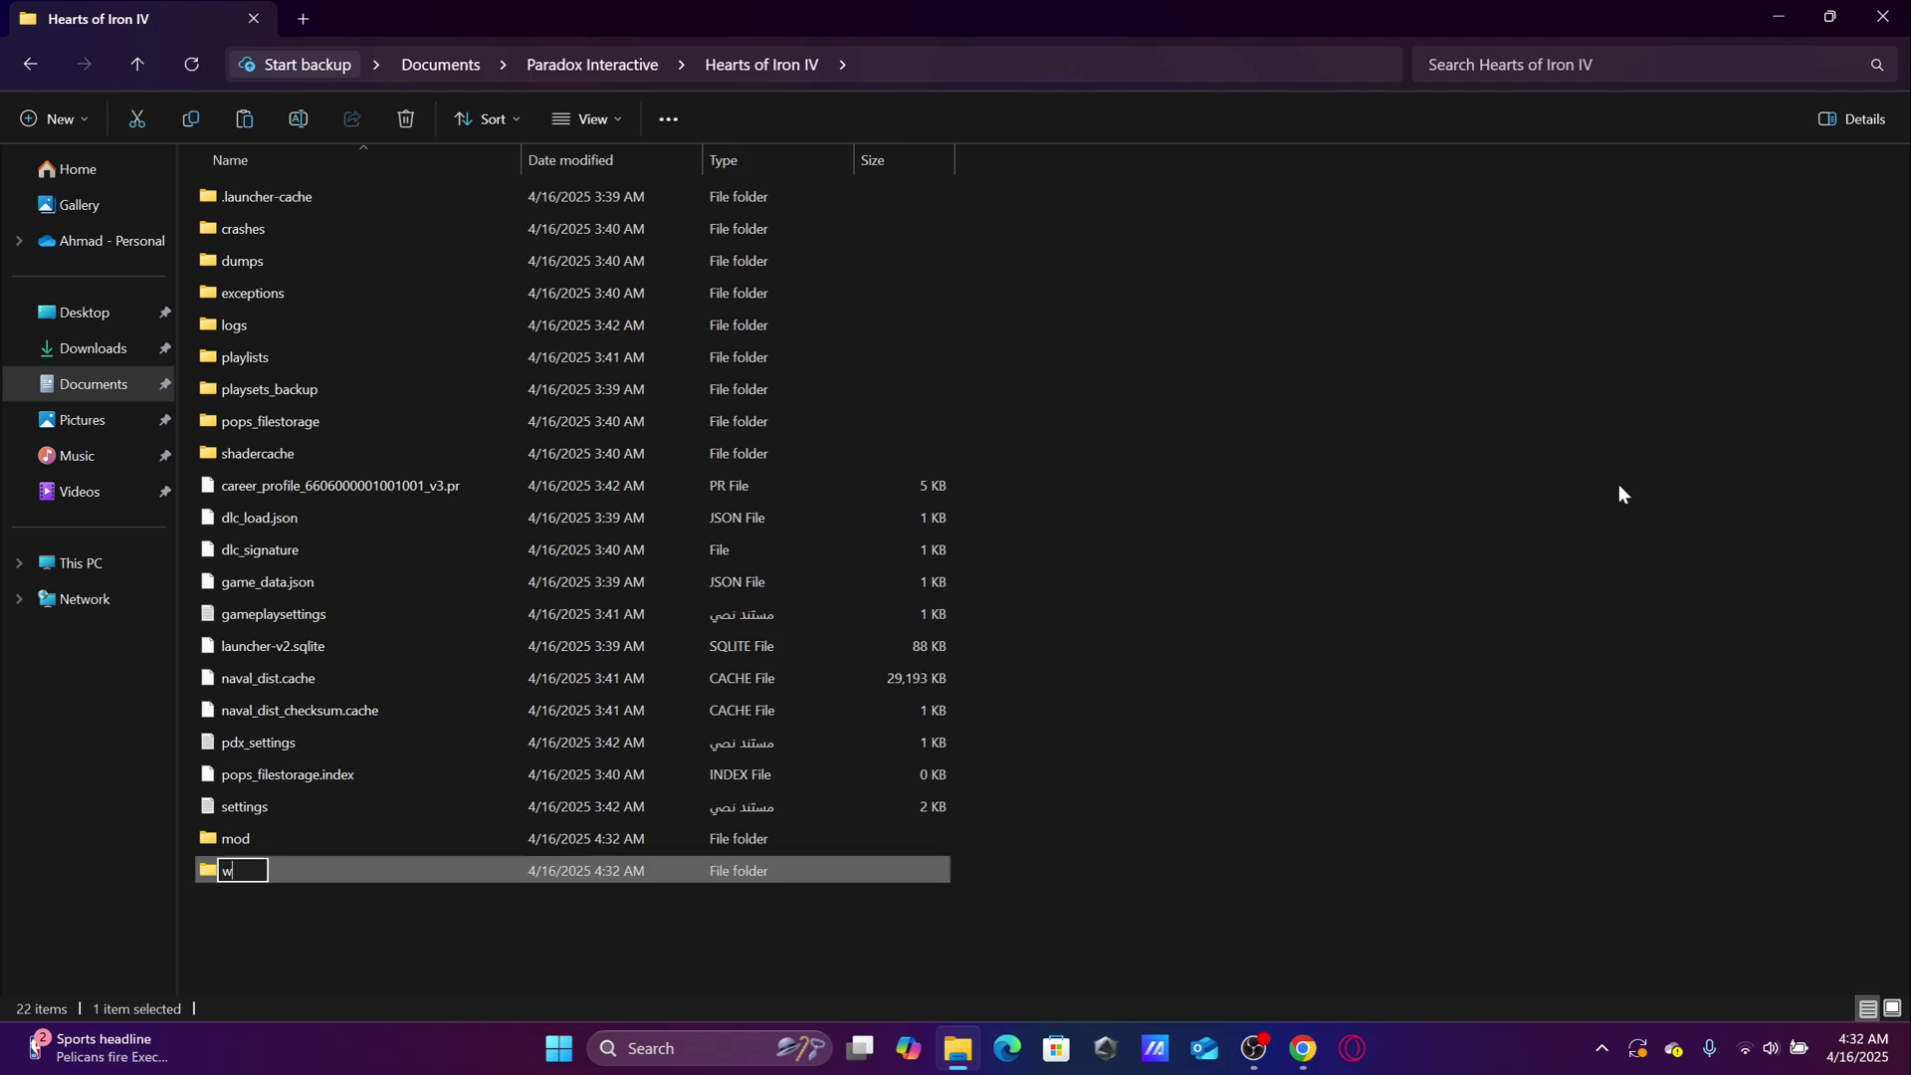
type("orkshop")
left_click(1621, 482)
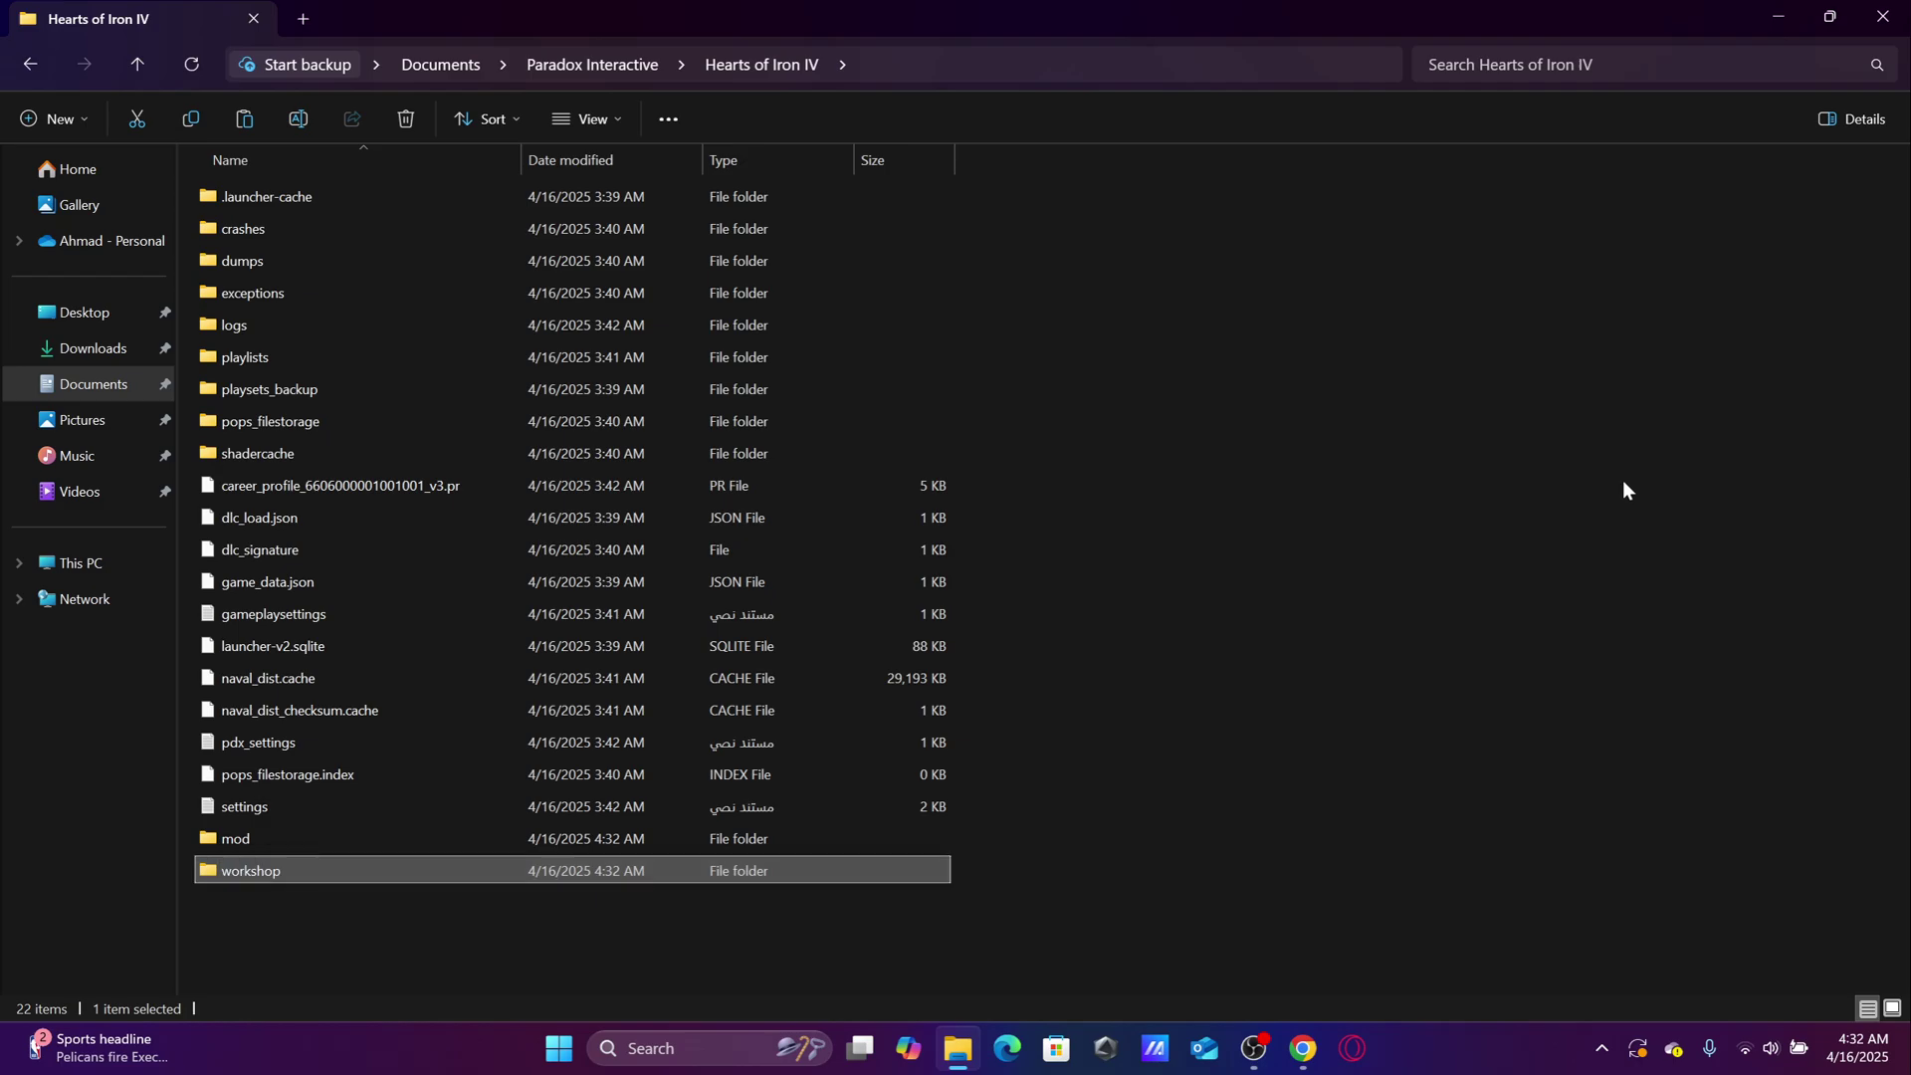
Create a folder named content inside the workshop folder.
double_click(468, 882)
right_click(540, 245)
mouse_move(645, 398)
mouse_move(666, 470)
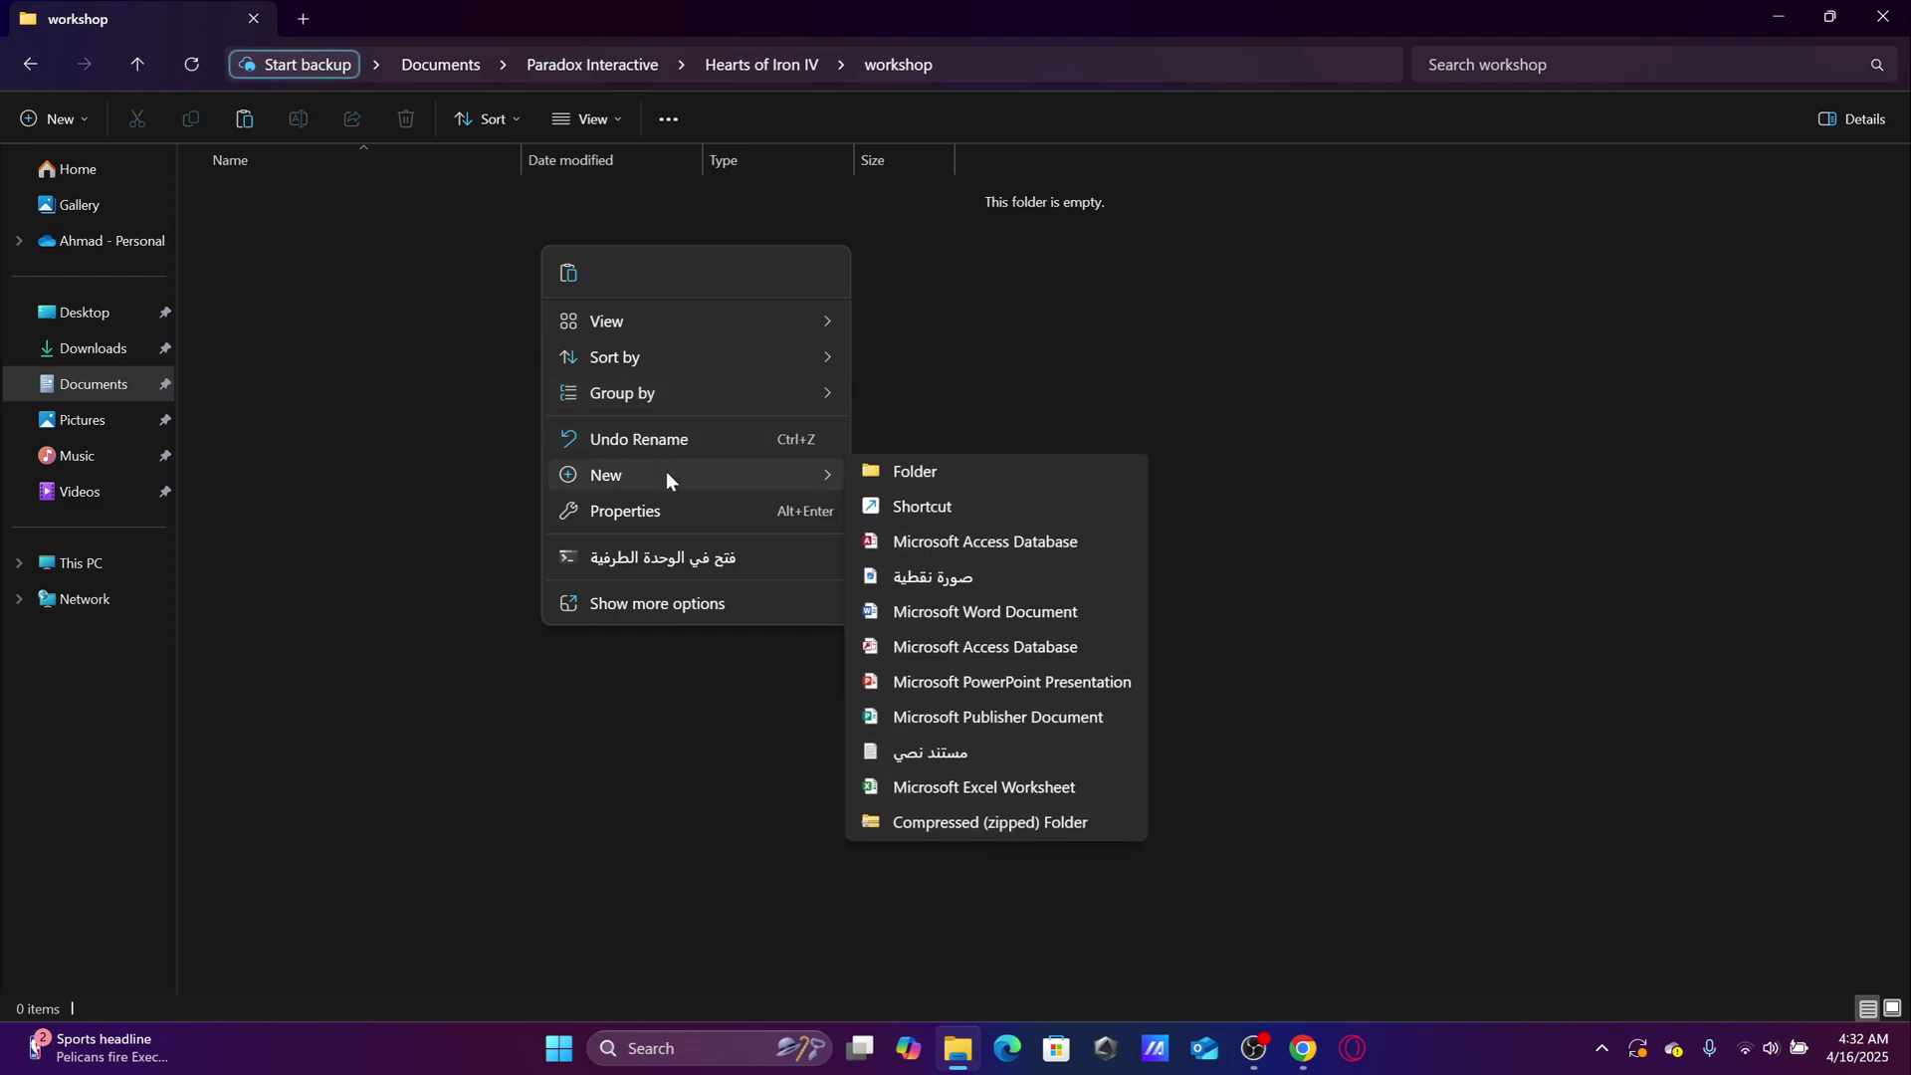
left_click(888, 480)
type("content")
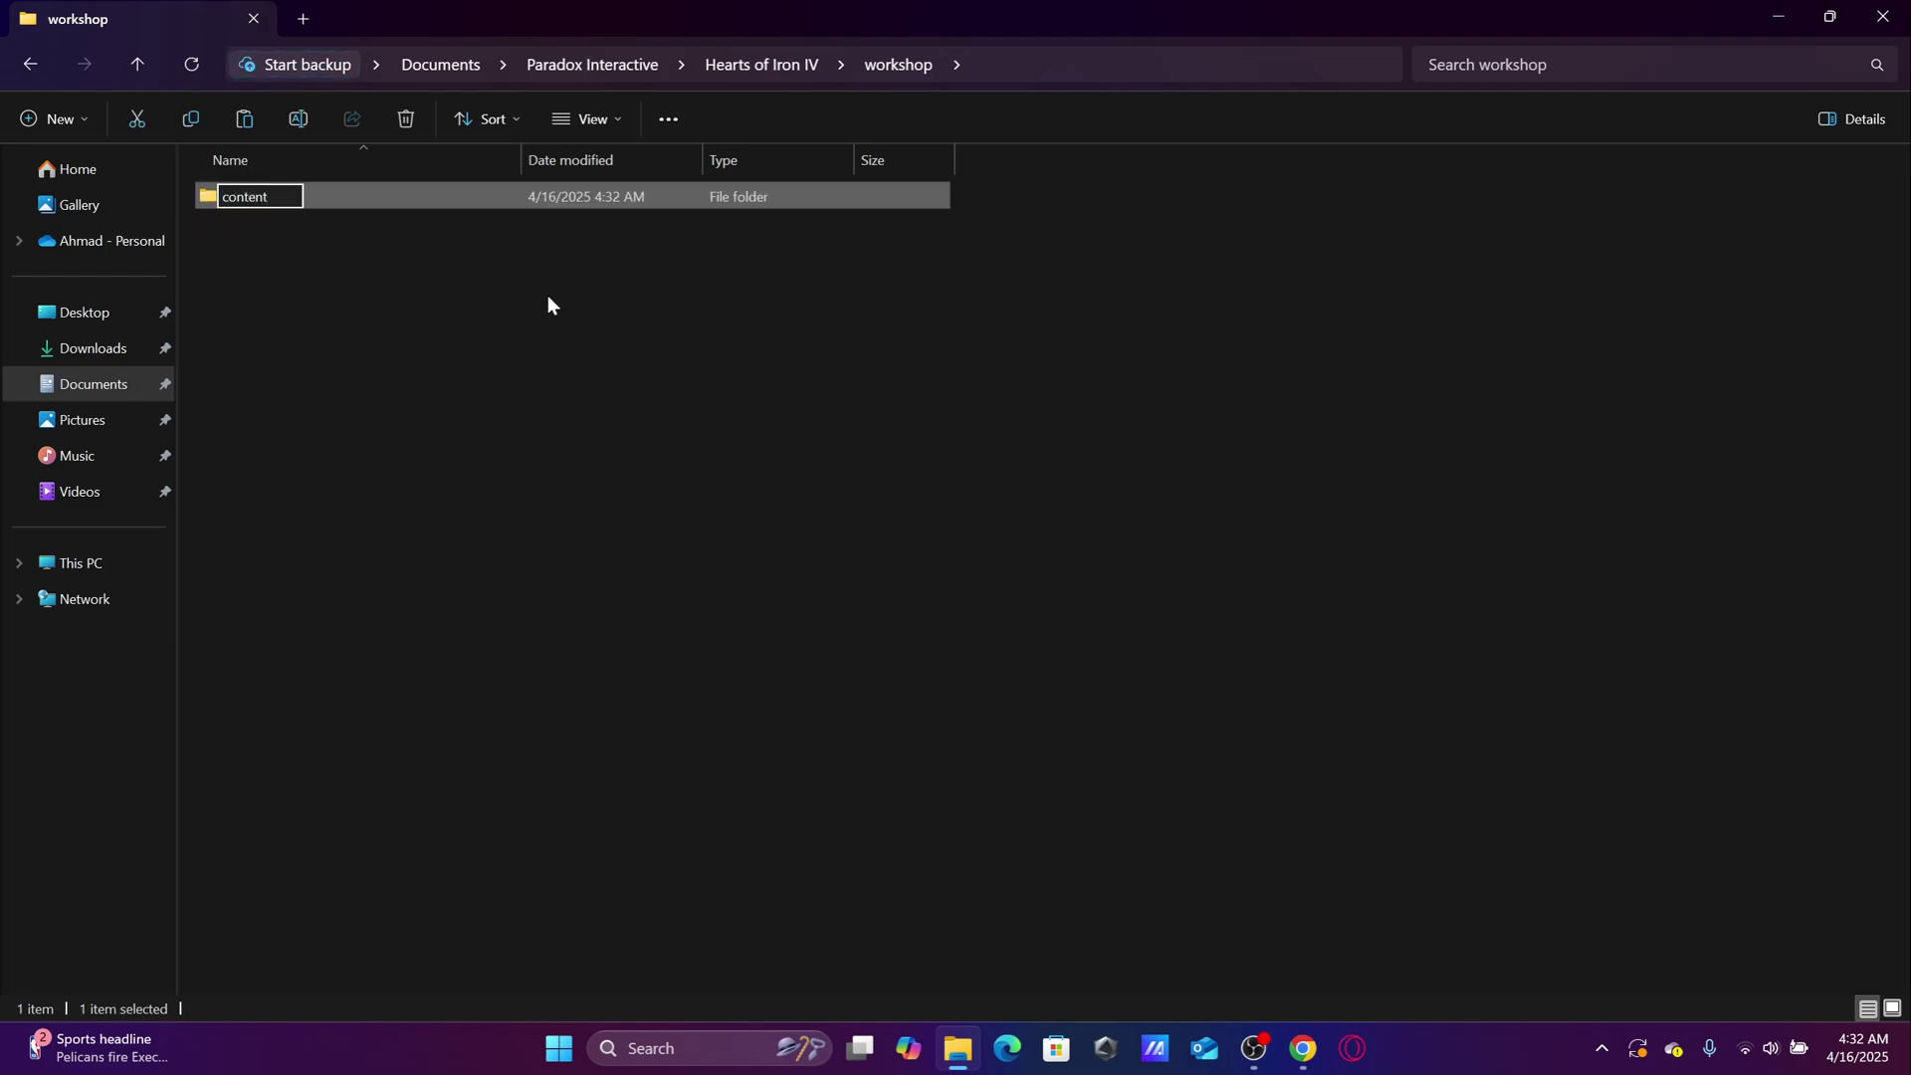
key("Return")
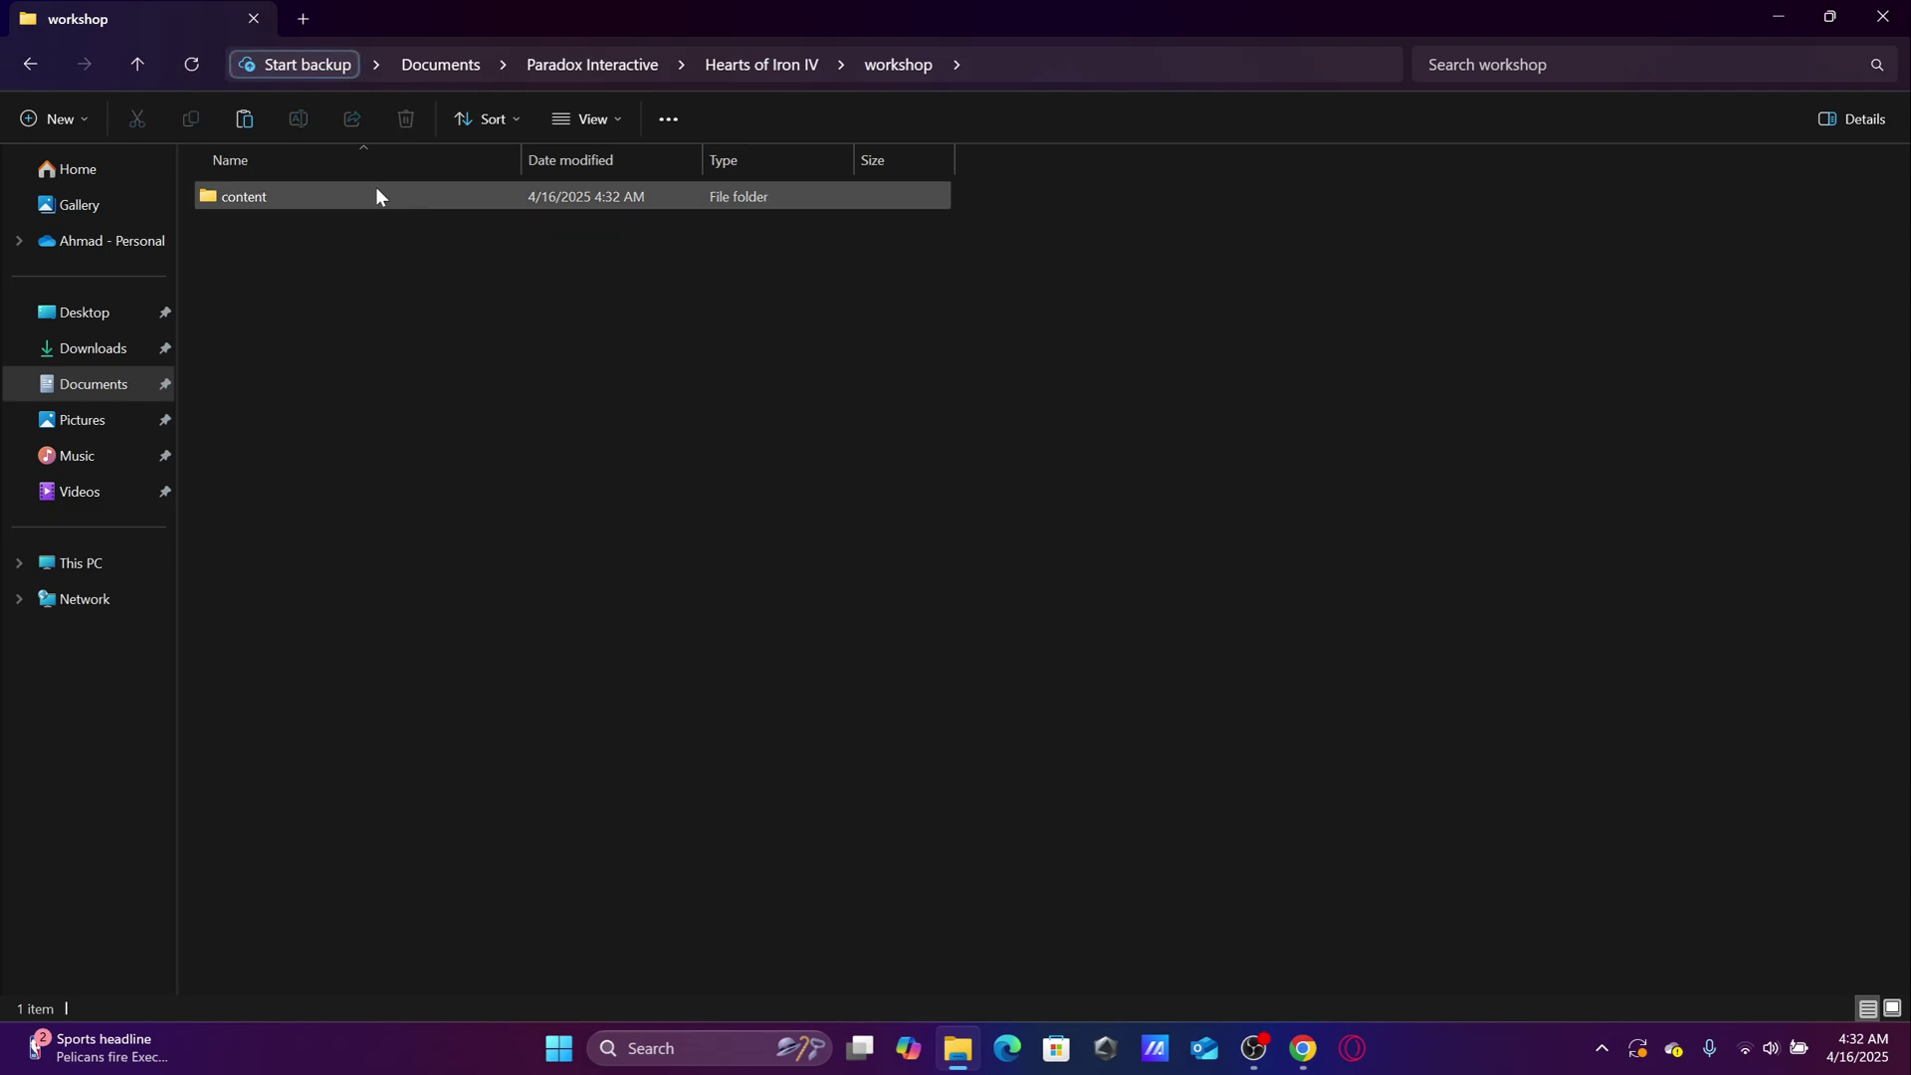
Create a new folder inside the content folder and clear its default name.
double_click(375, 192)
right_click(398, 294)
mouse_move(463, 520)
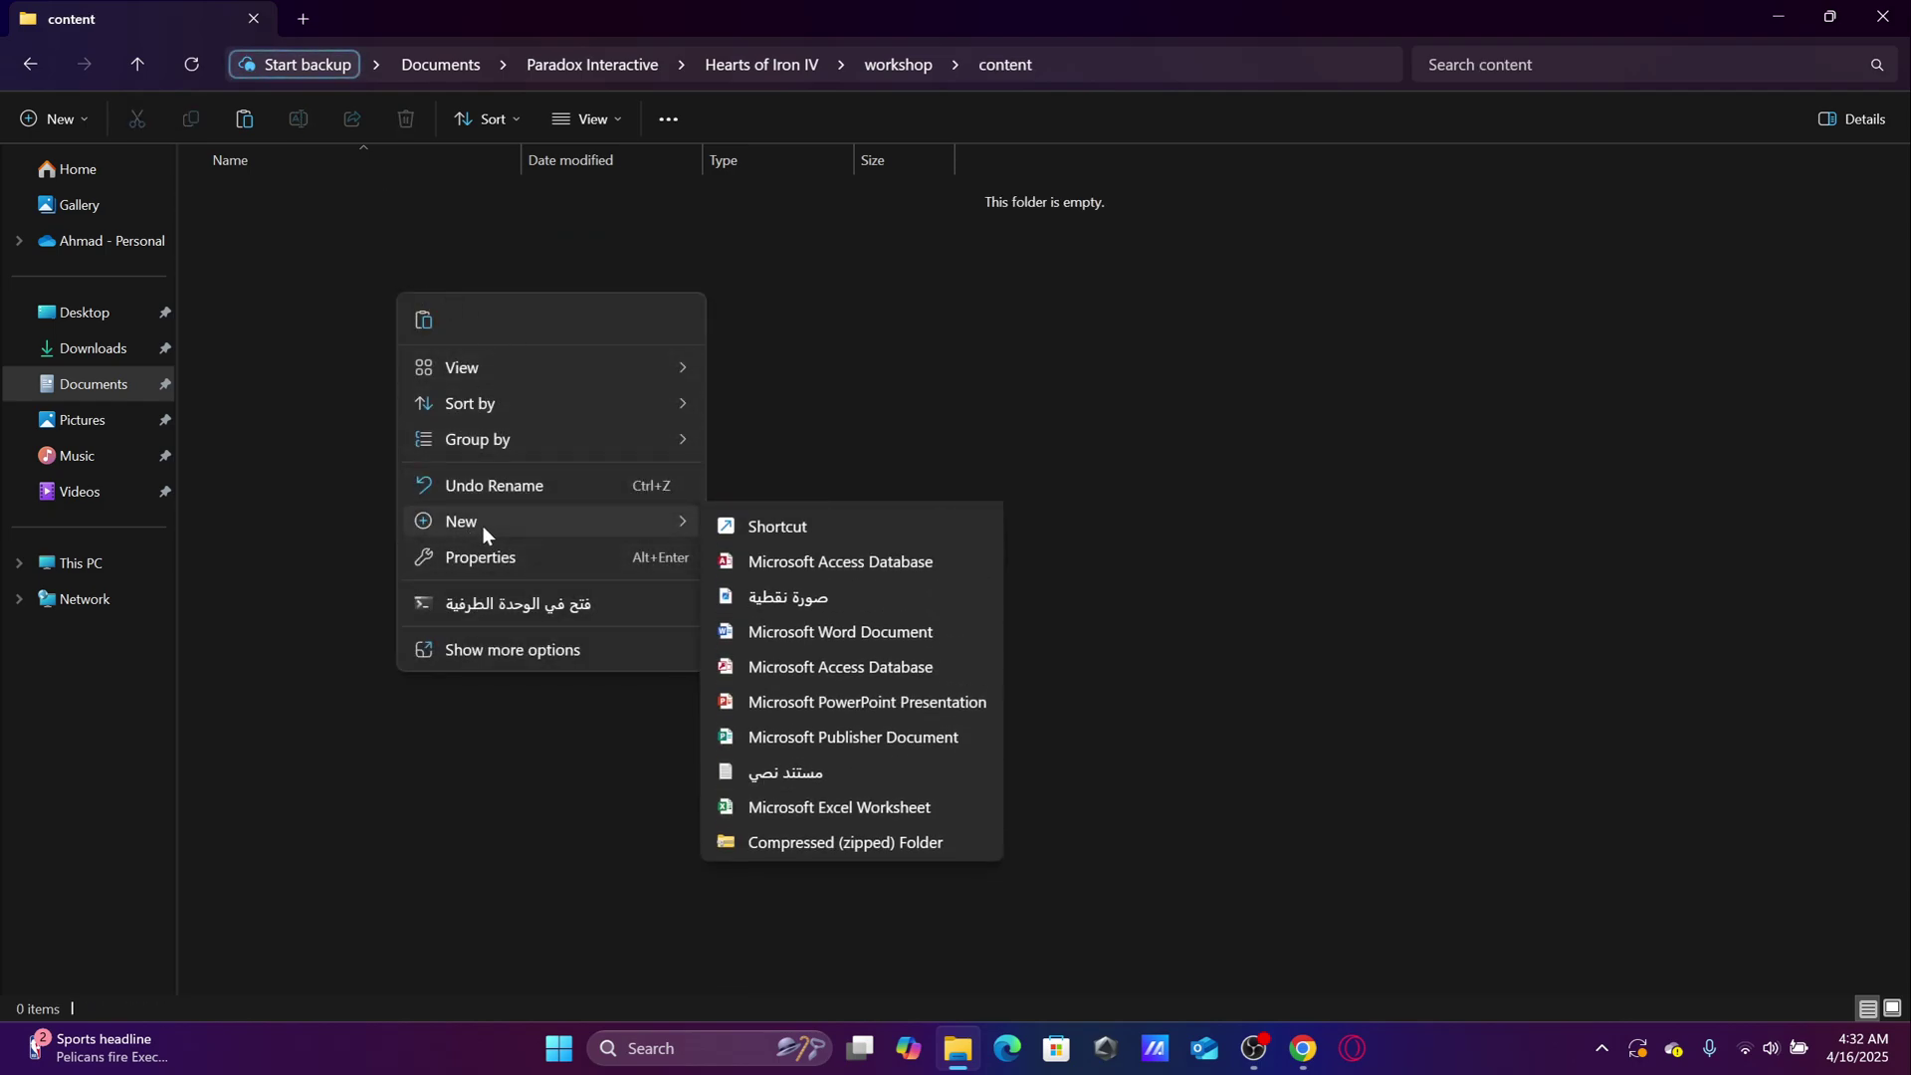
left_click(776, 525)
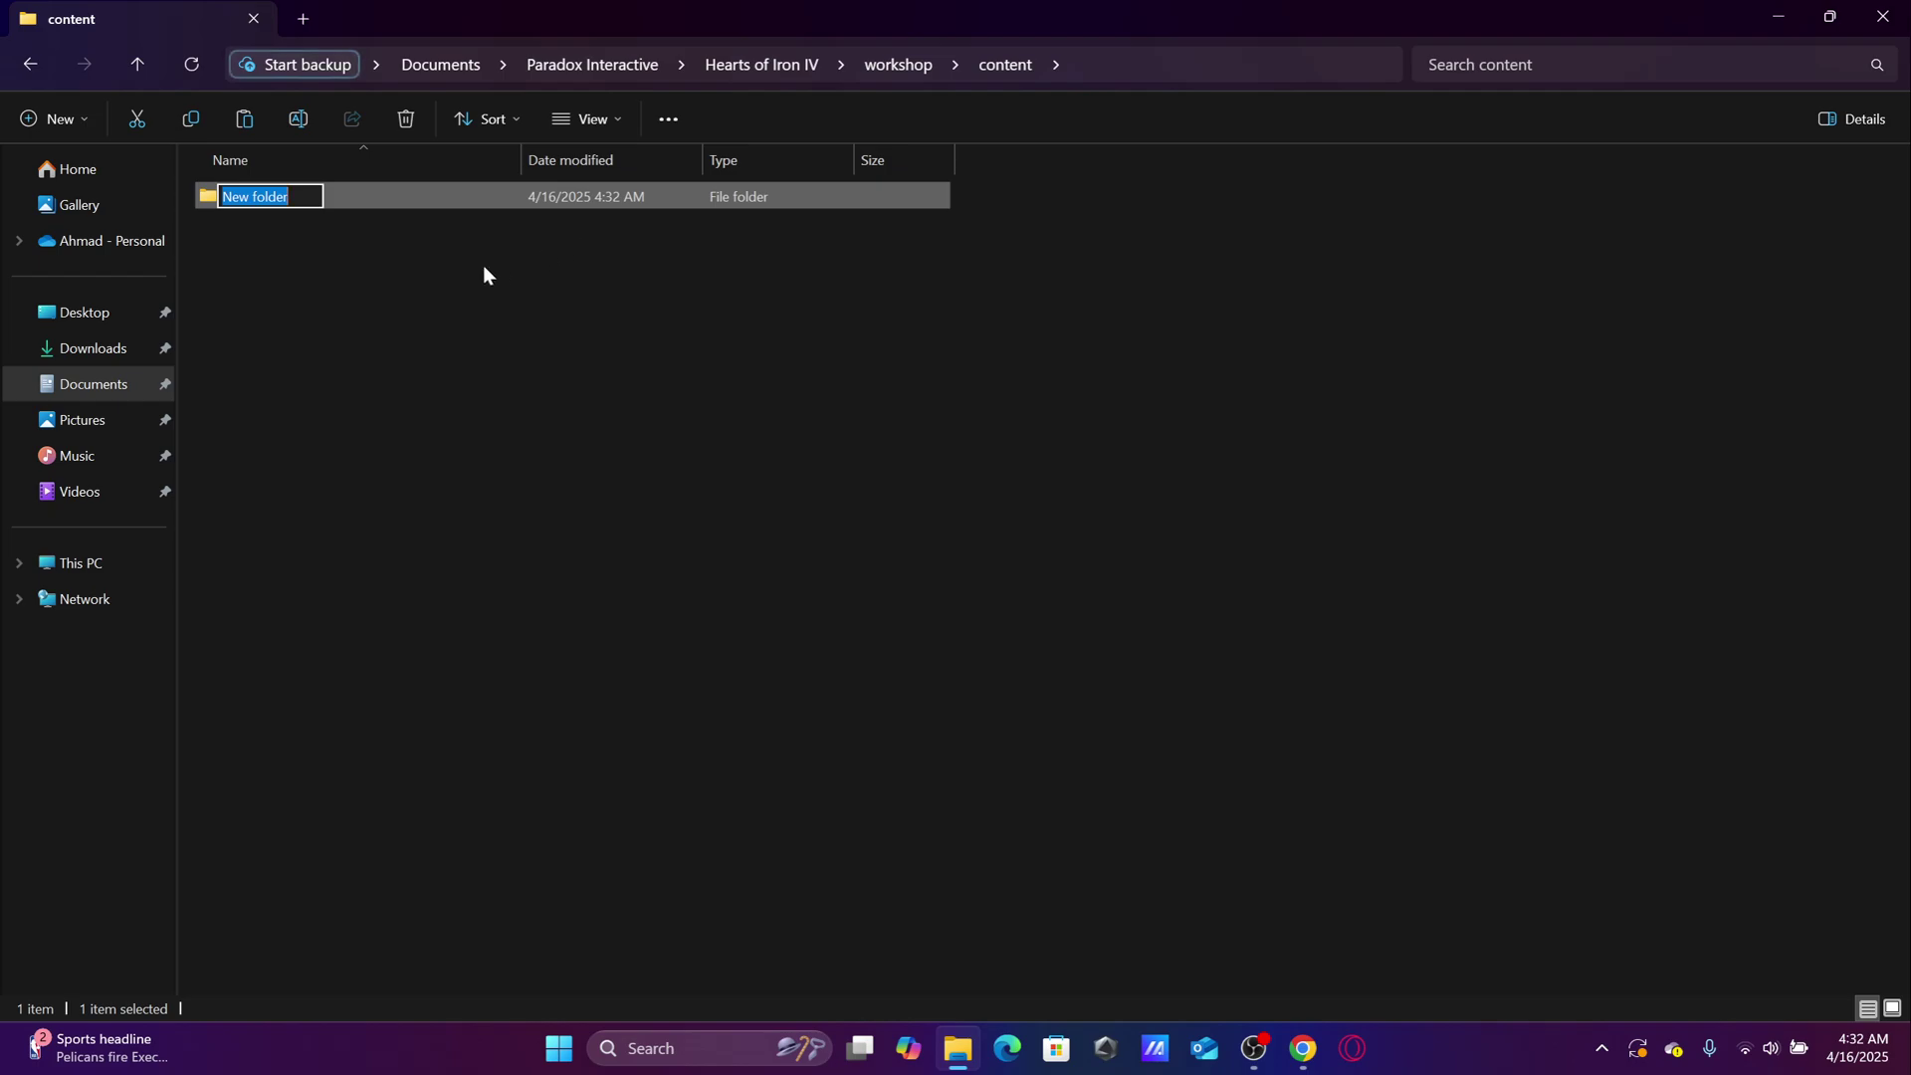
double_click(299, 197)
key("BackSpace")
key("BackSpace")
key("BackSpace")
key("BackSpace")
key("BackSpace")
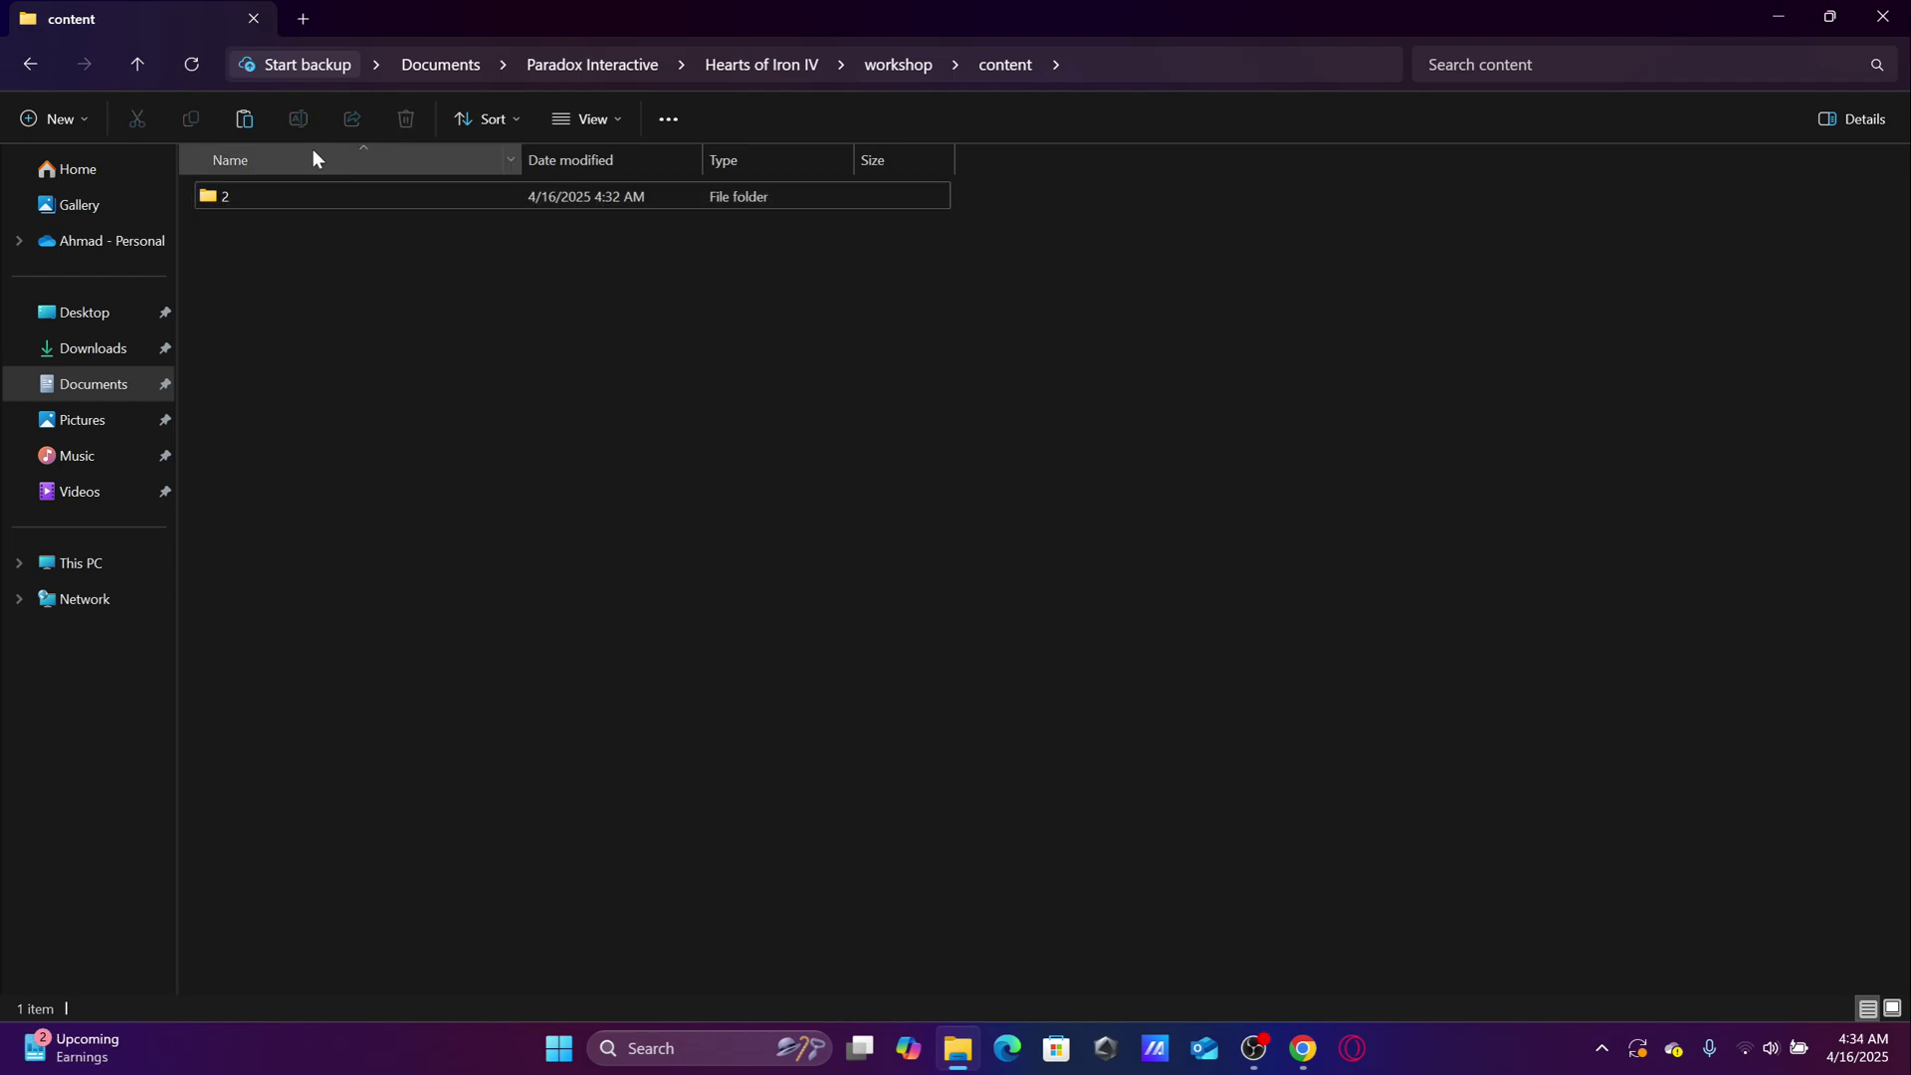
Rename the folder inside content to 281990.
left_click(315, 188)
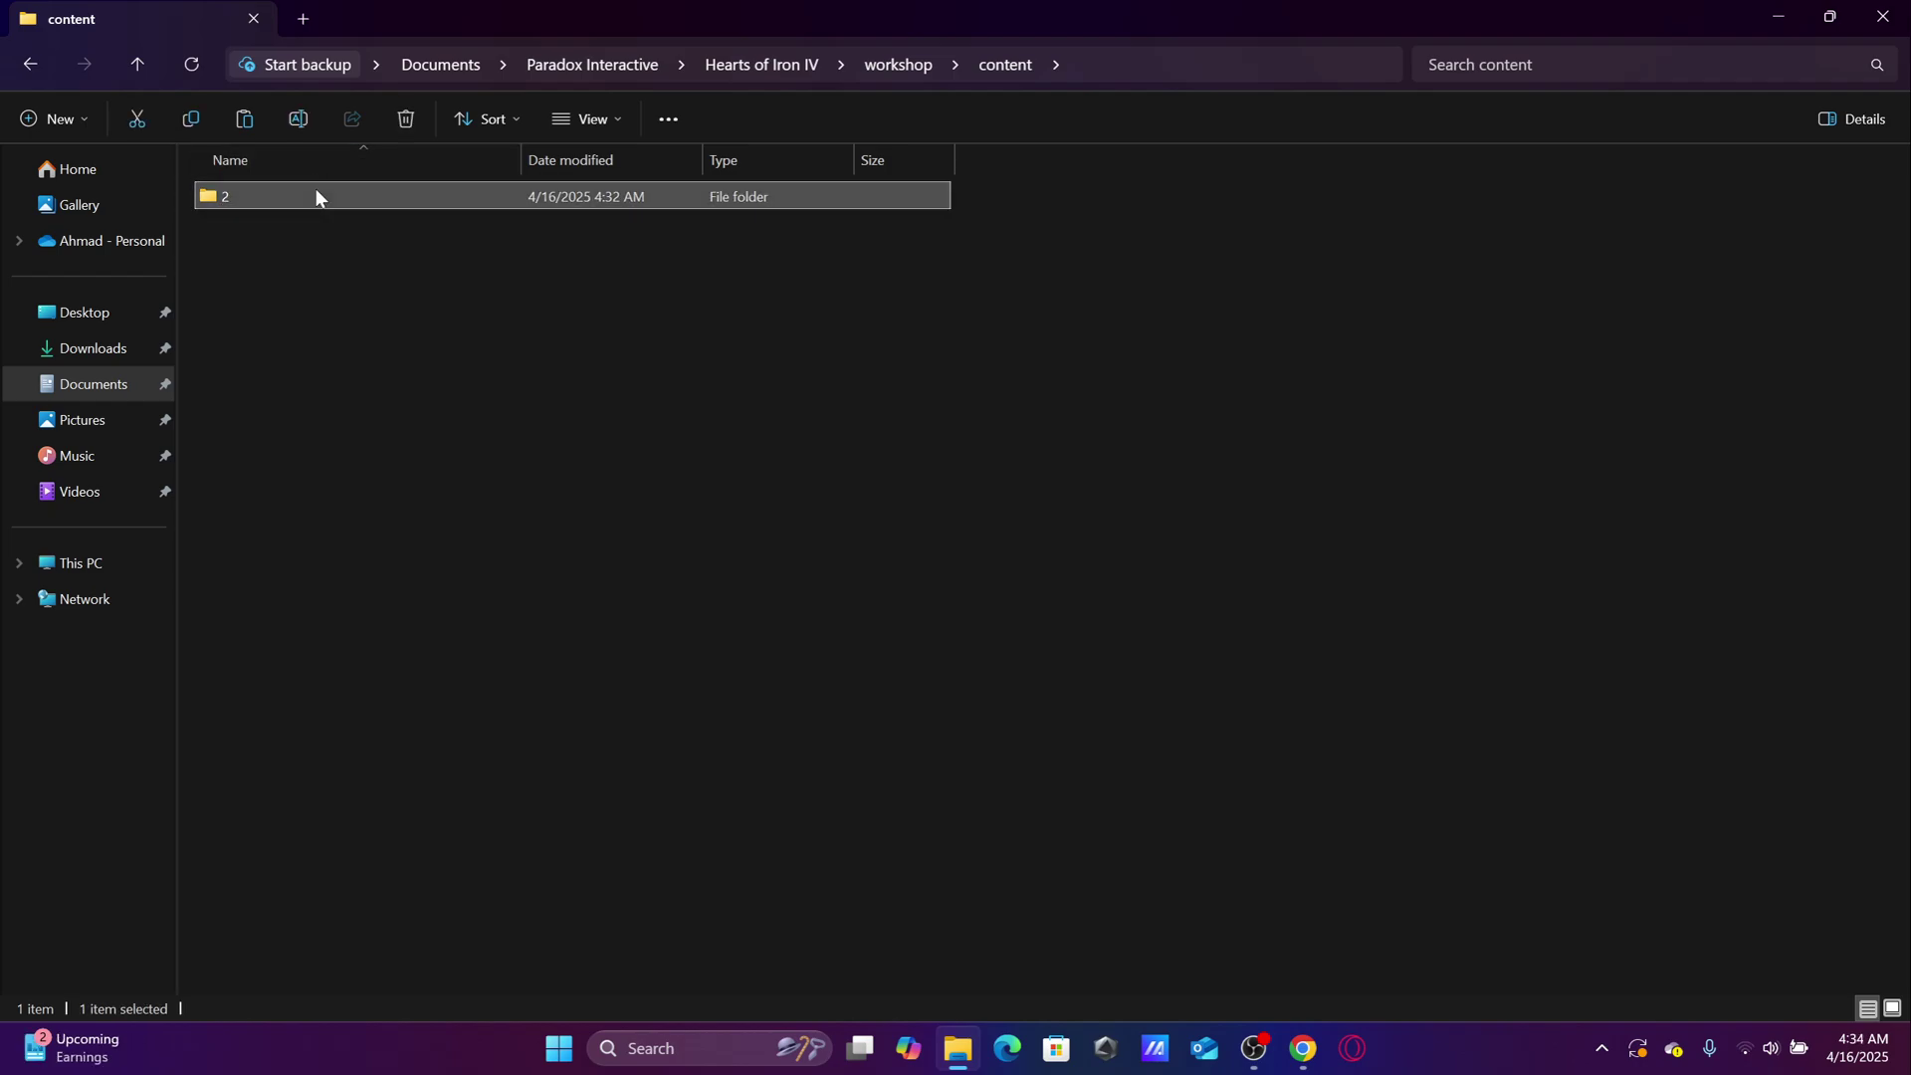
right_click(314, 188)
left_click(475, 218)
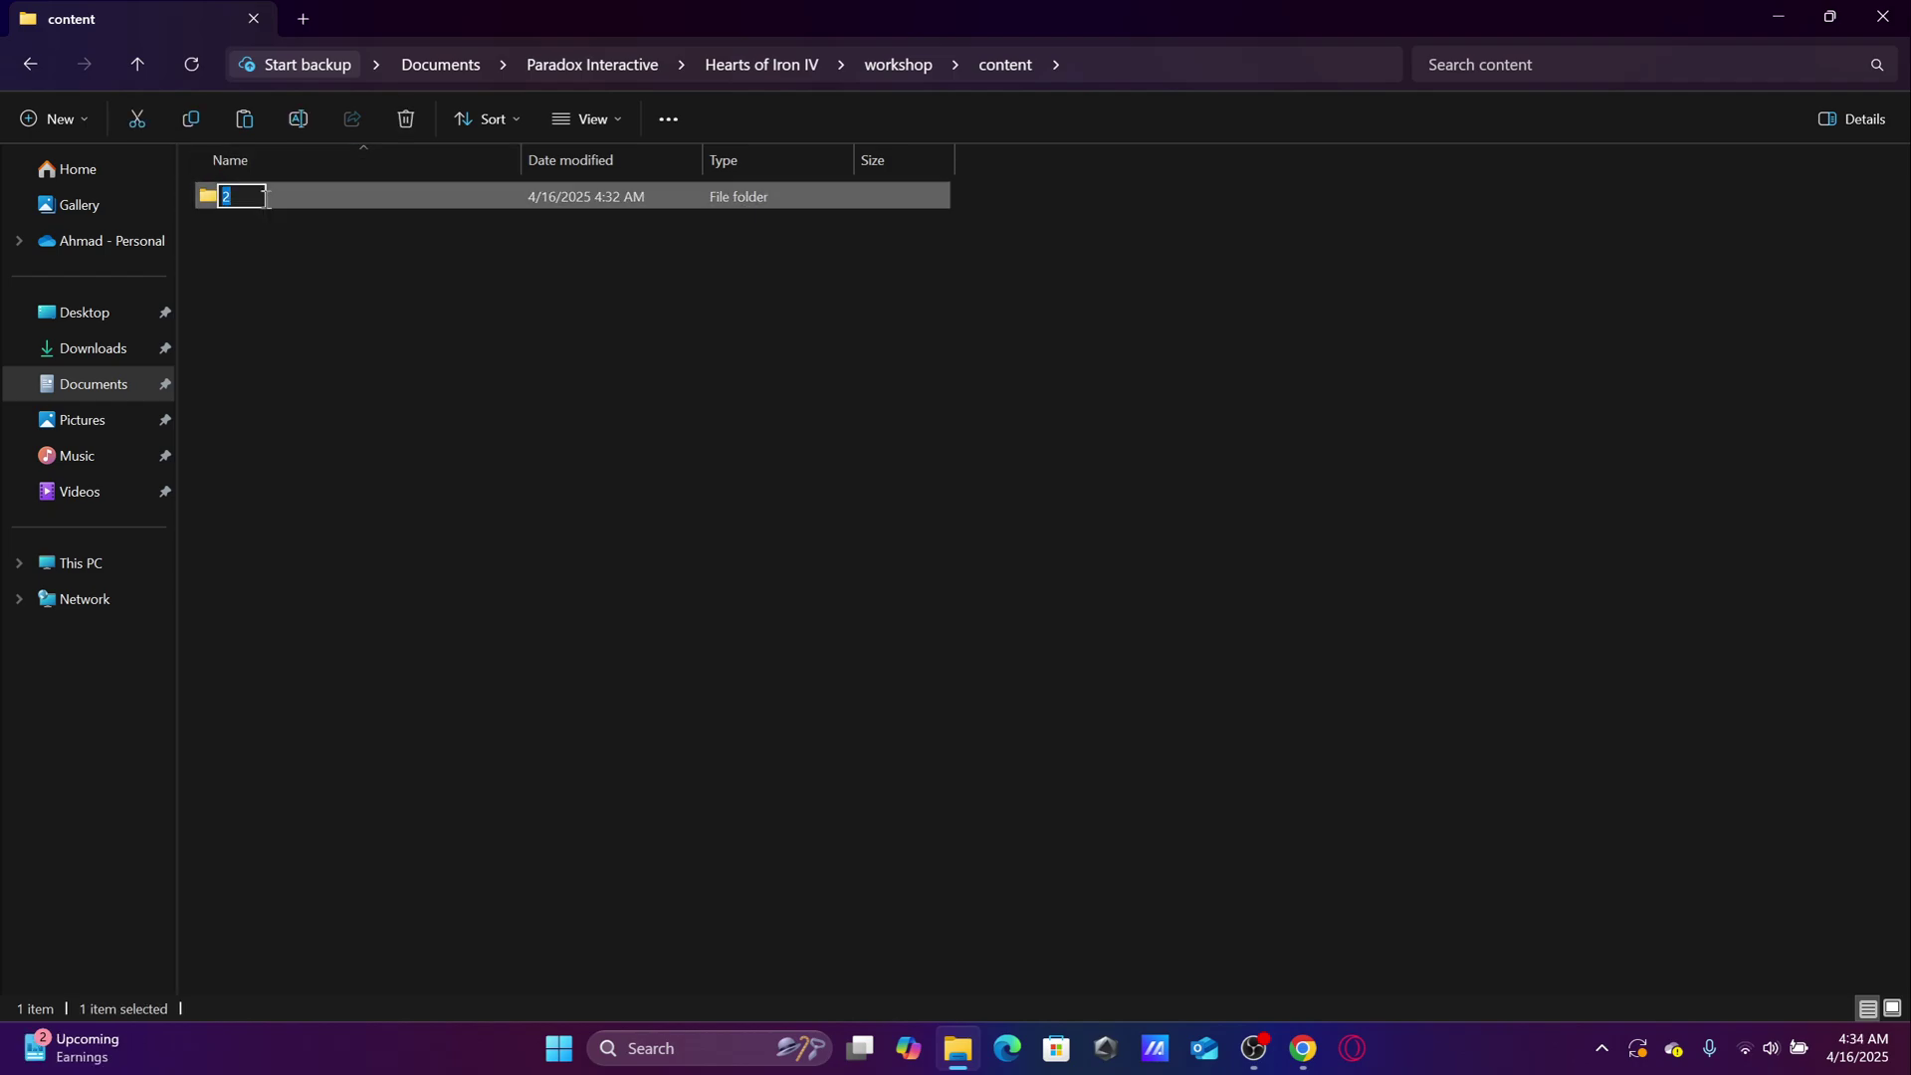
key("BackSpace")
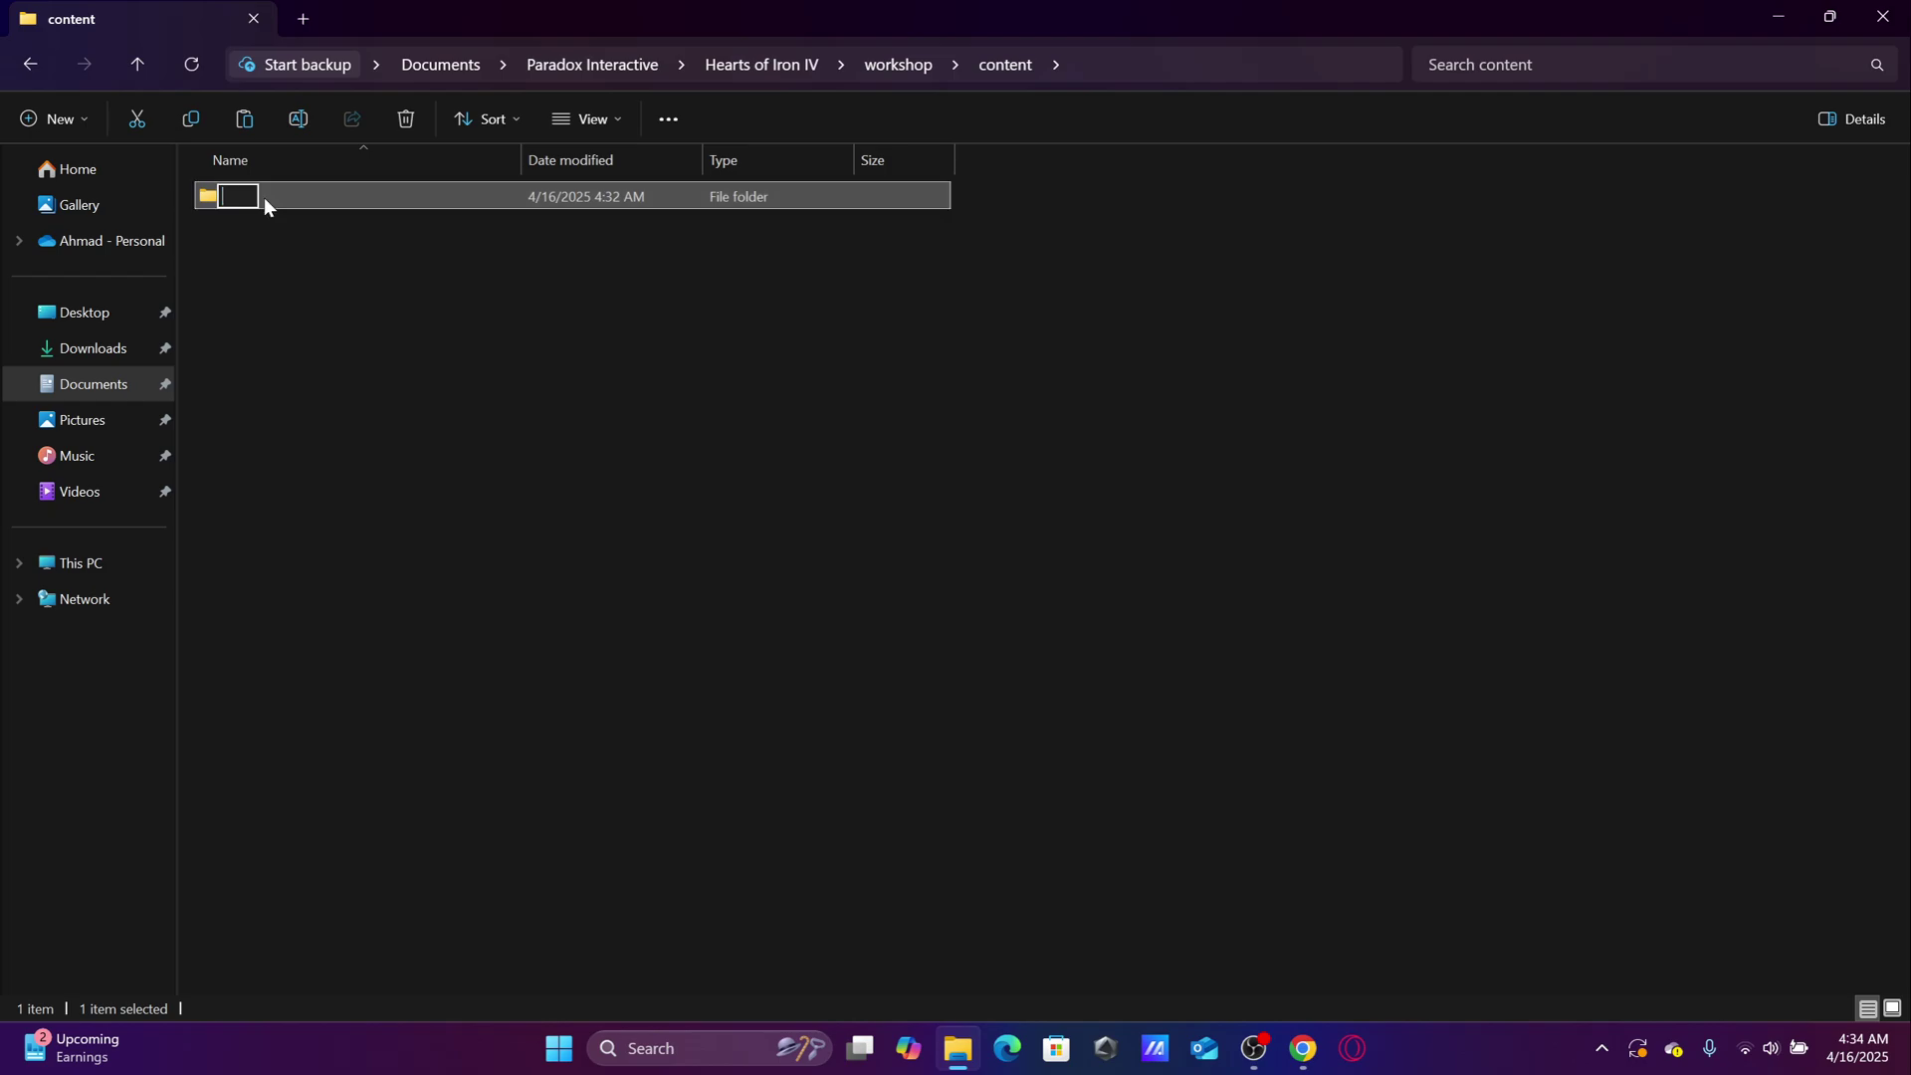
type("281")
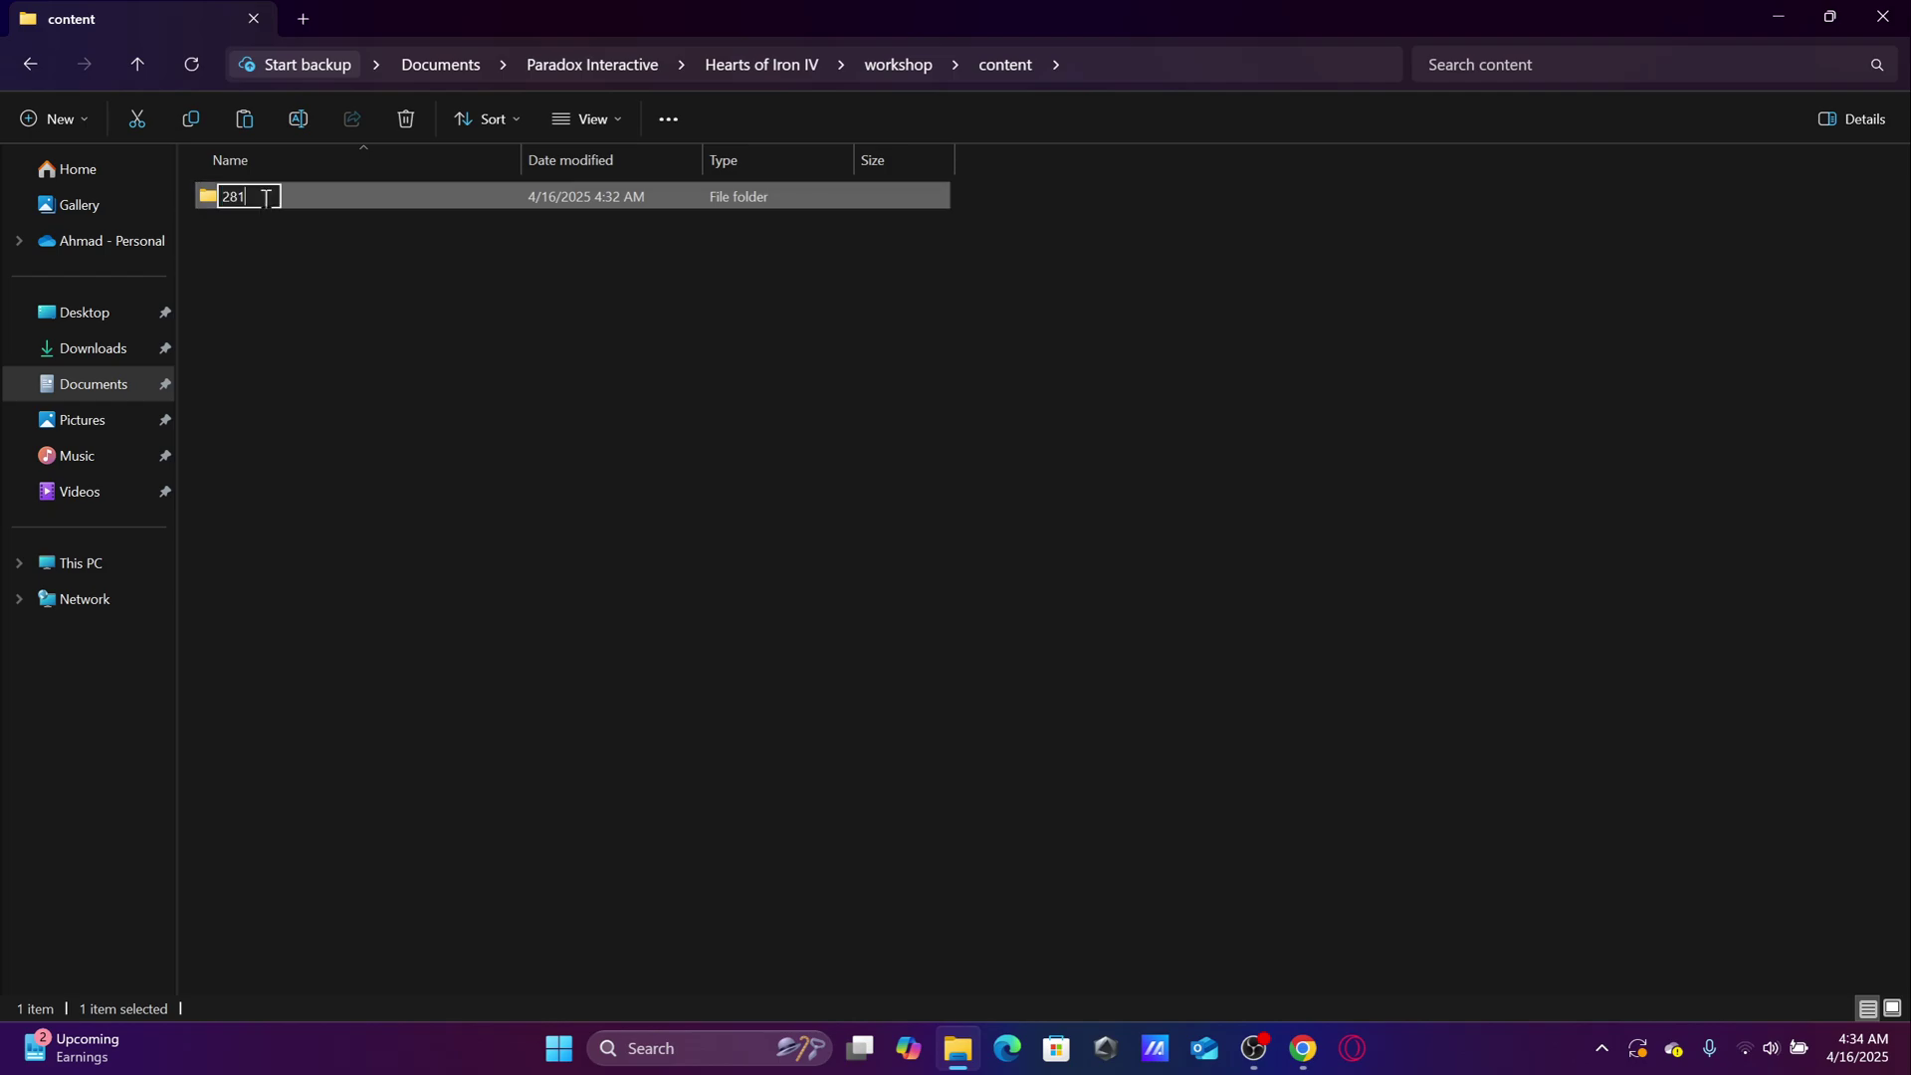
type("990")
left_click(384, 217)
Paste the copied Millennium Dawn MOD file and folder into the 281990 folder.
double_click(386, 205)
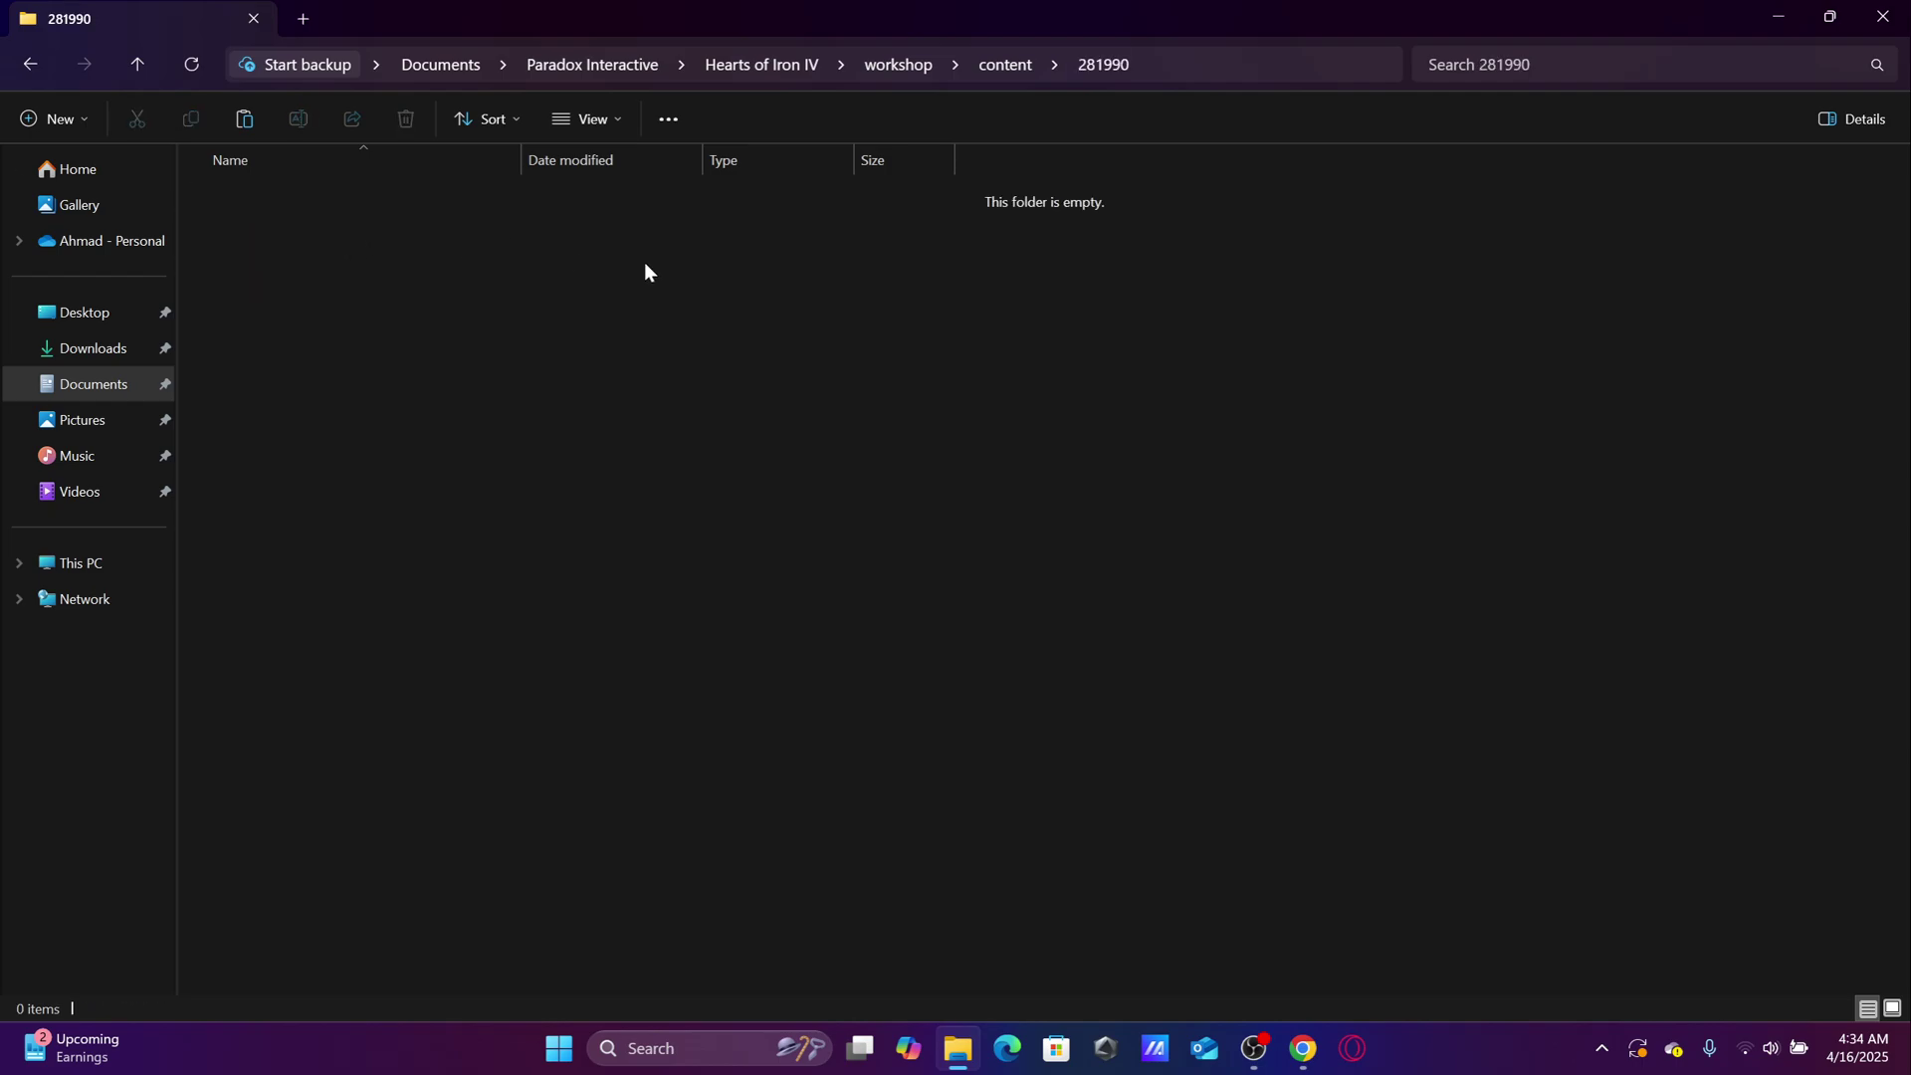
right_click(643, 261)
mouse_move(718, 361)
left_click(671, 291)
left_click(1075, 322)
Paste the copied Millennium Dawn MOD file and folder into the mod folder of Hearts of Iron IV.
left_click(804, 66)
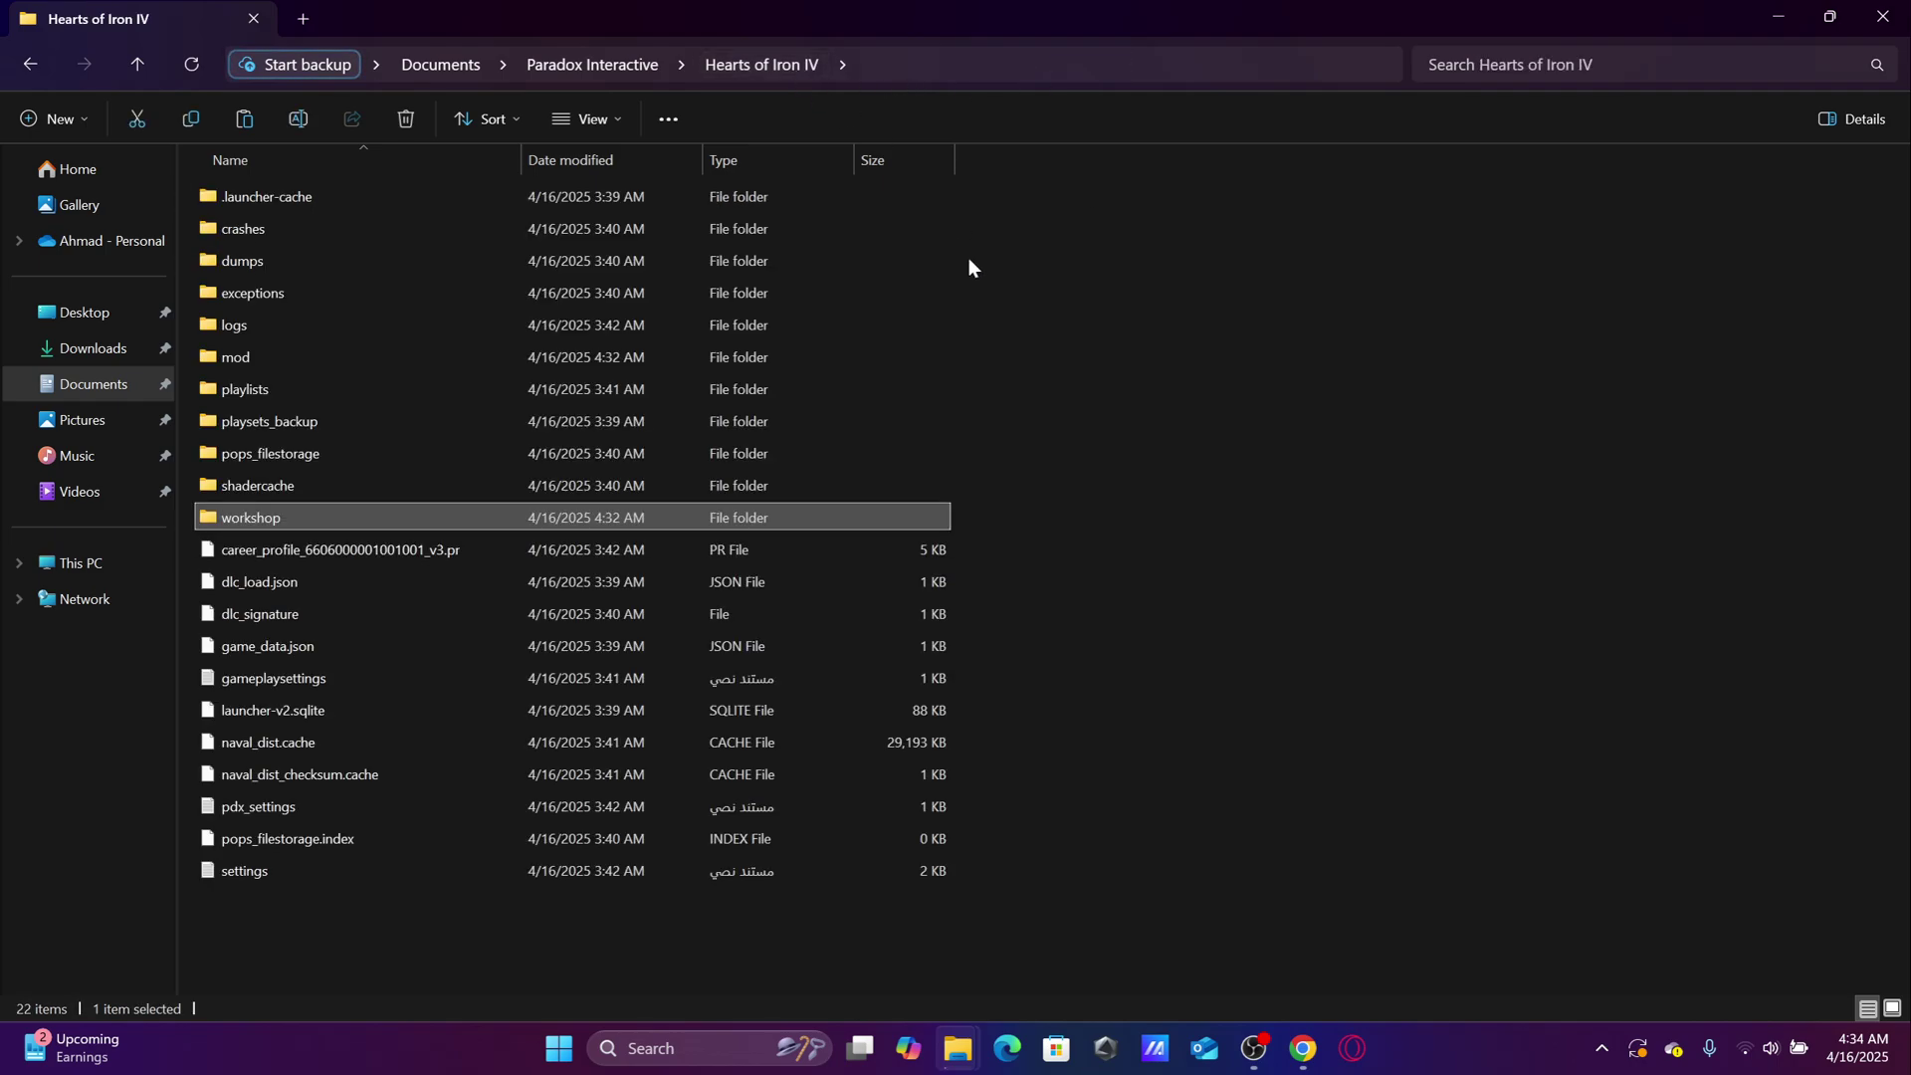
double_click(294, 357)
right_click(408, 231)
left_click(437, 255)
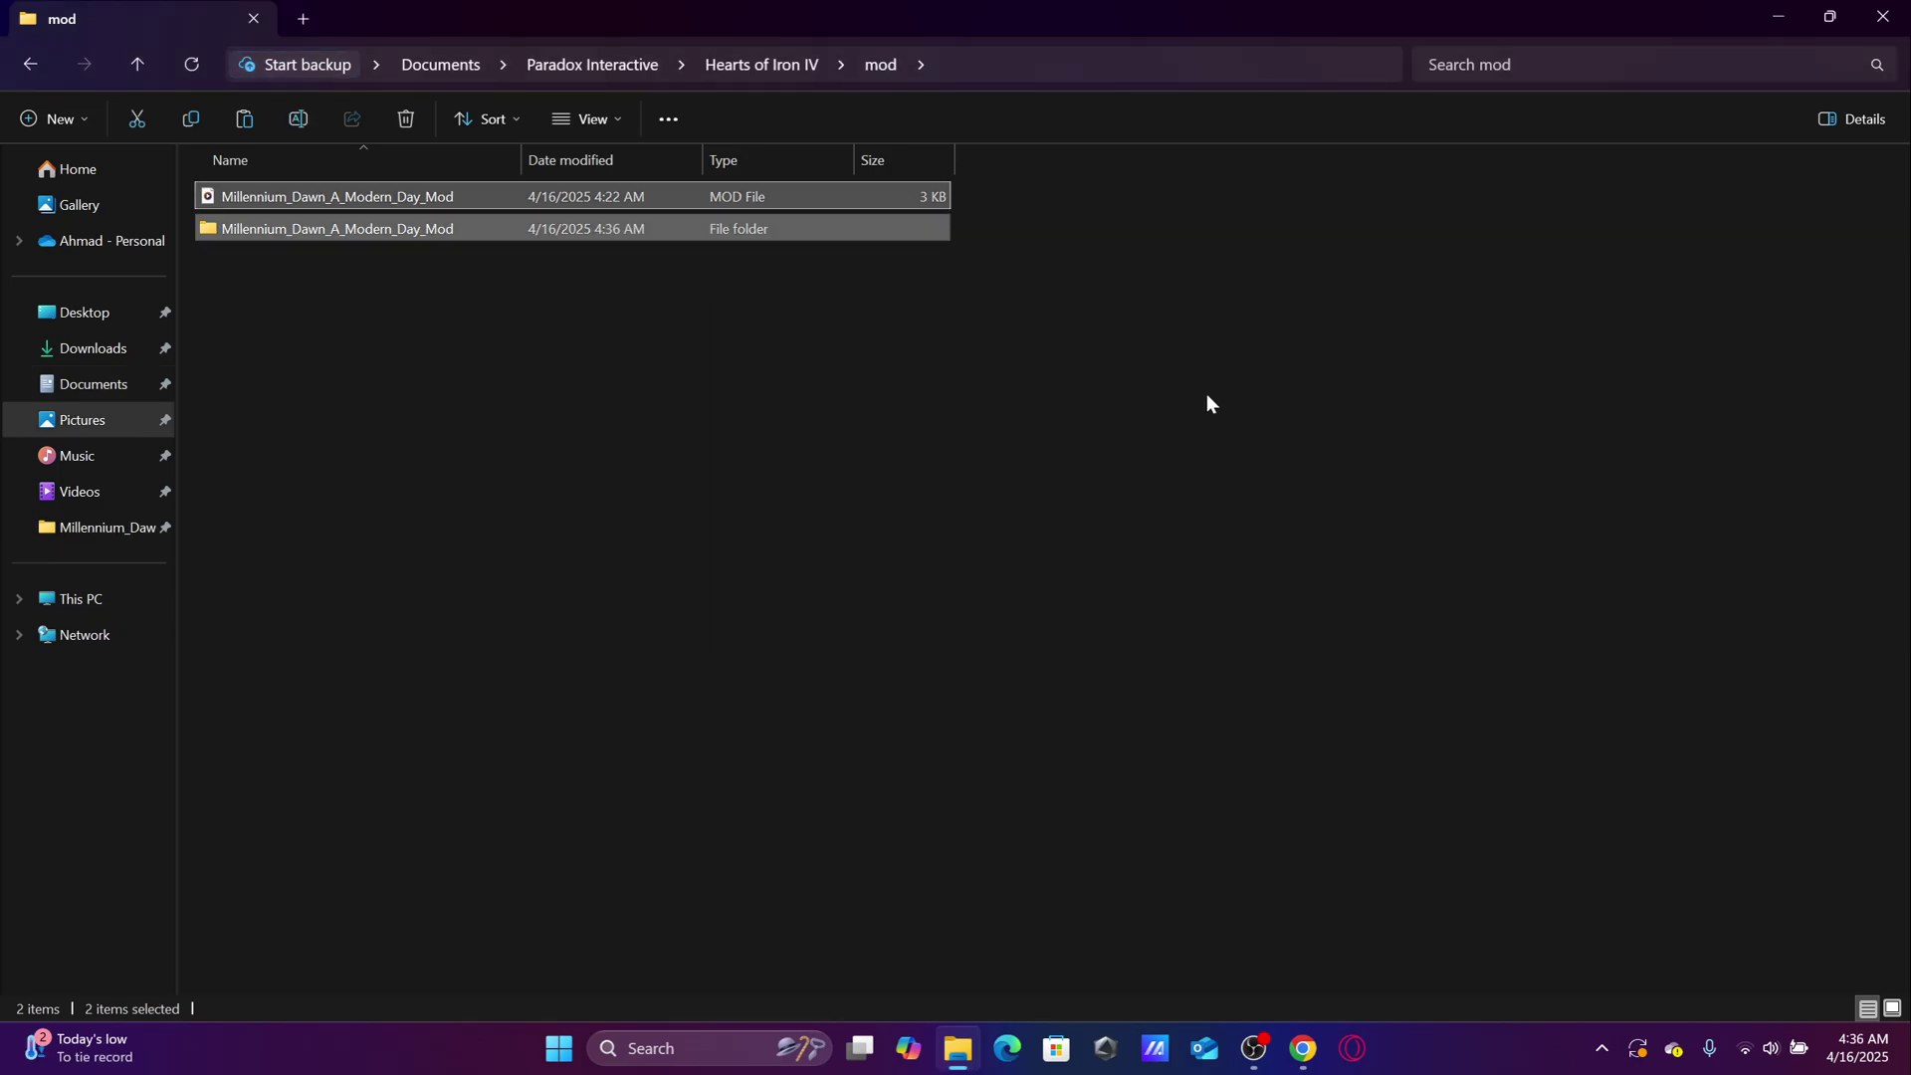
left_click(1207, 398)
Check the workshop folder in Hearts of Iron IV and look through Program Files (x86) on drive C.
left_click(759, 64)
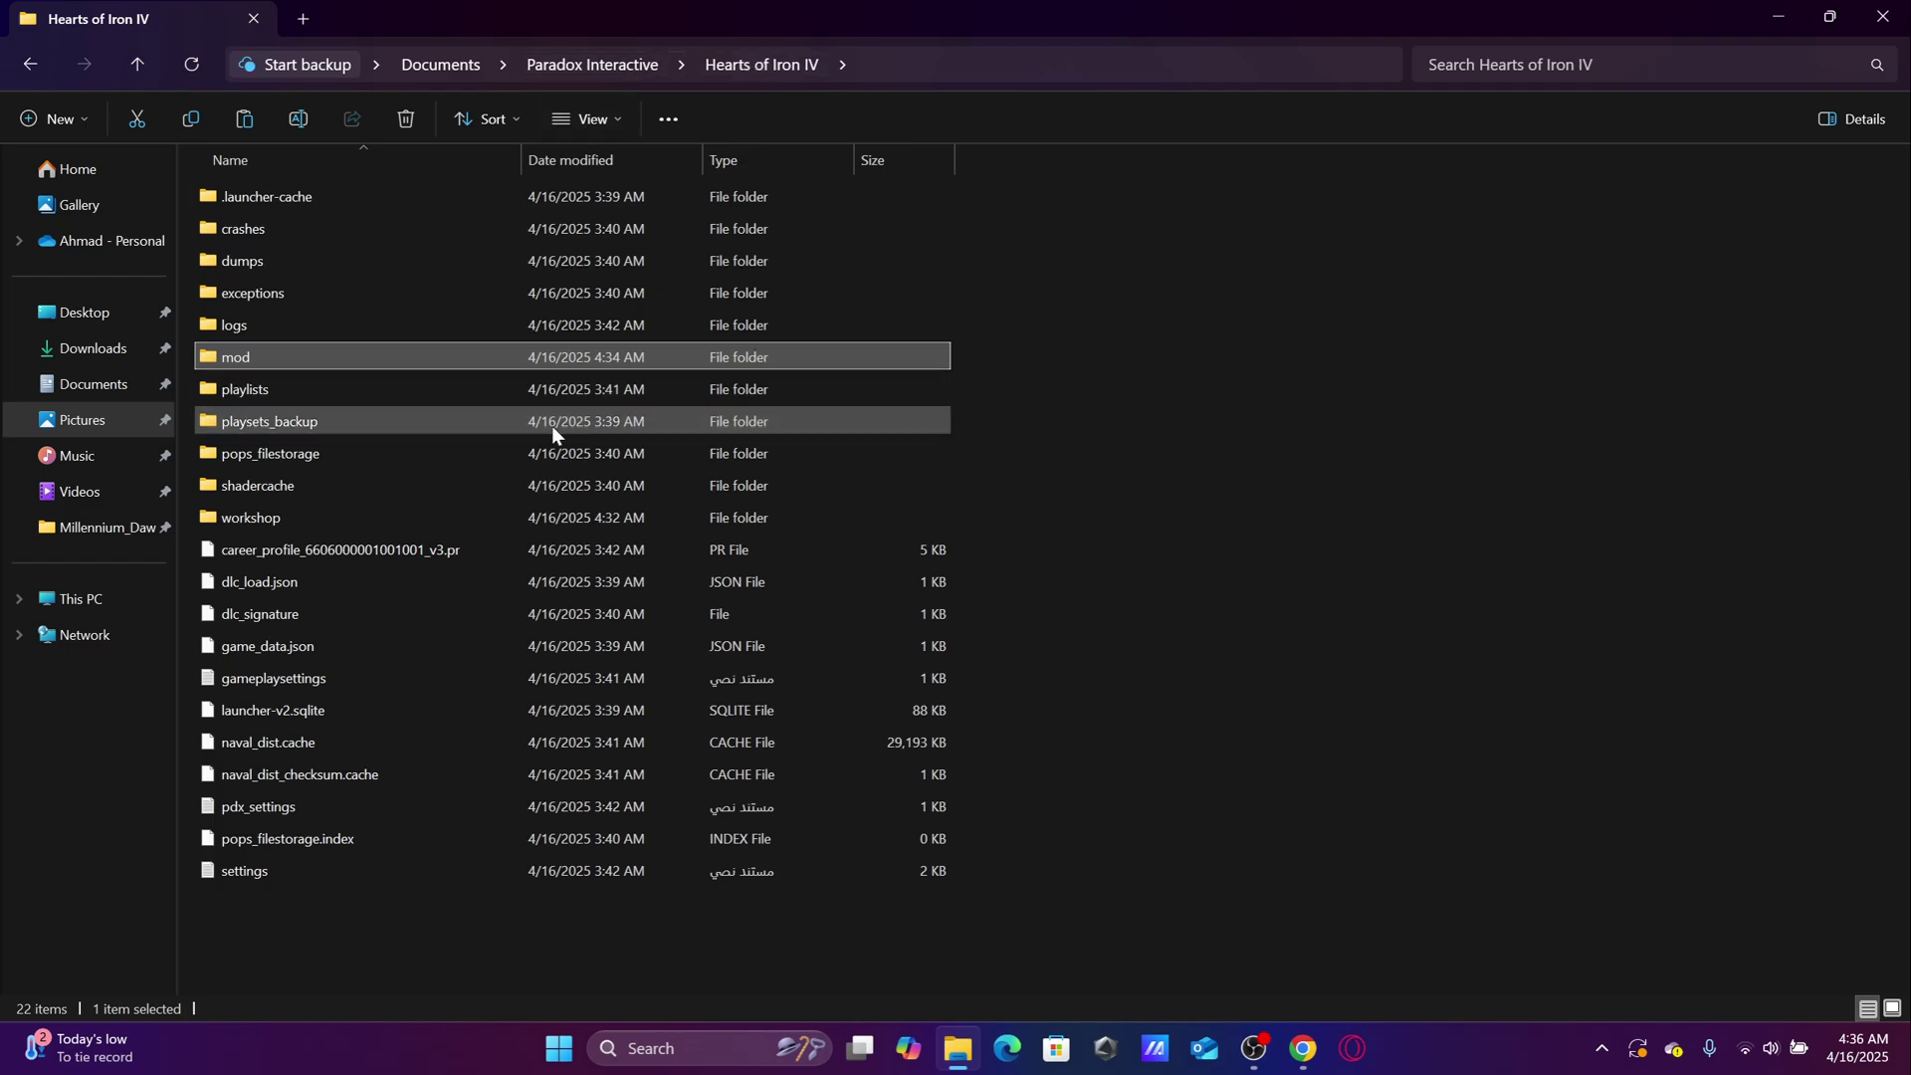
double_click(408, 515)
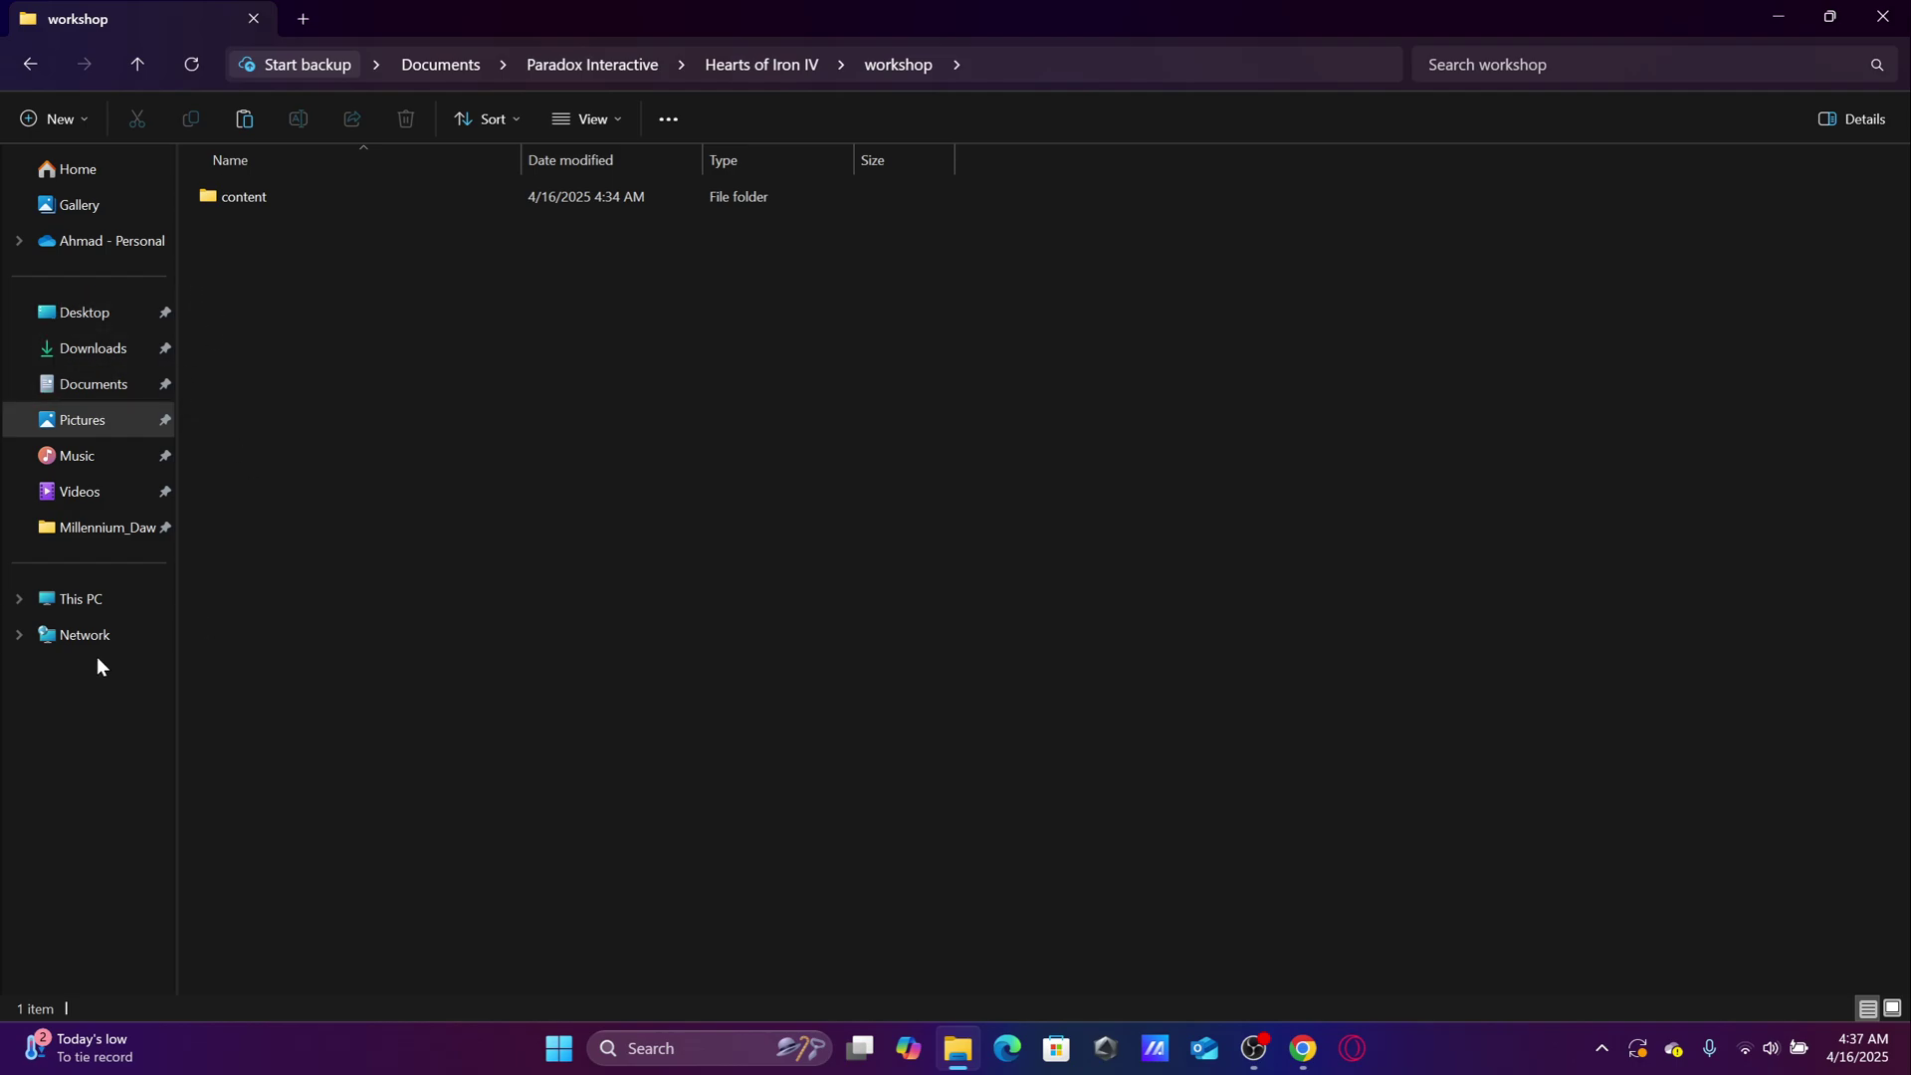
left_click(84, 609)
double_click(365, 235)
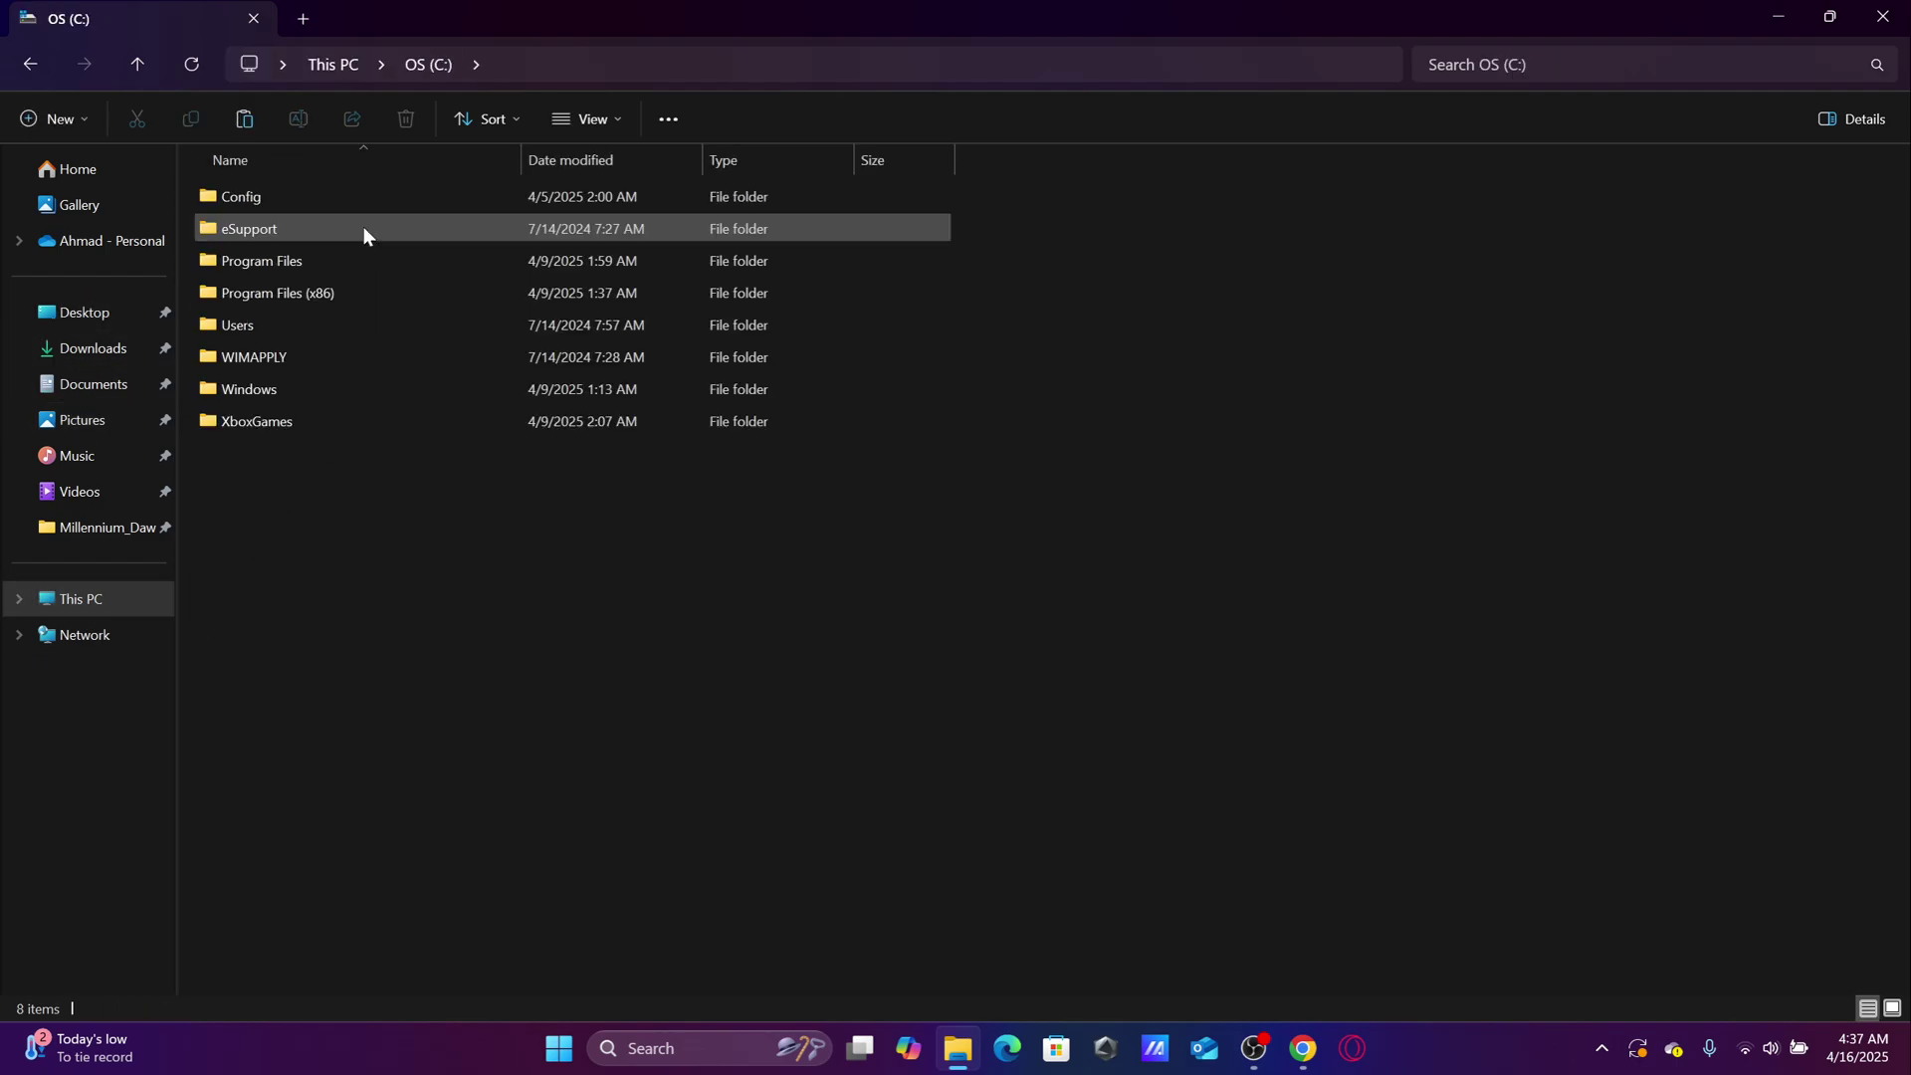
double_click(347, 292)
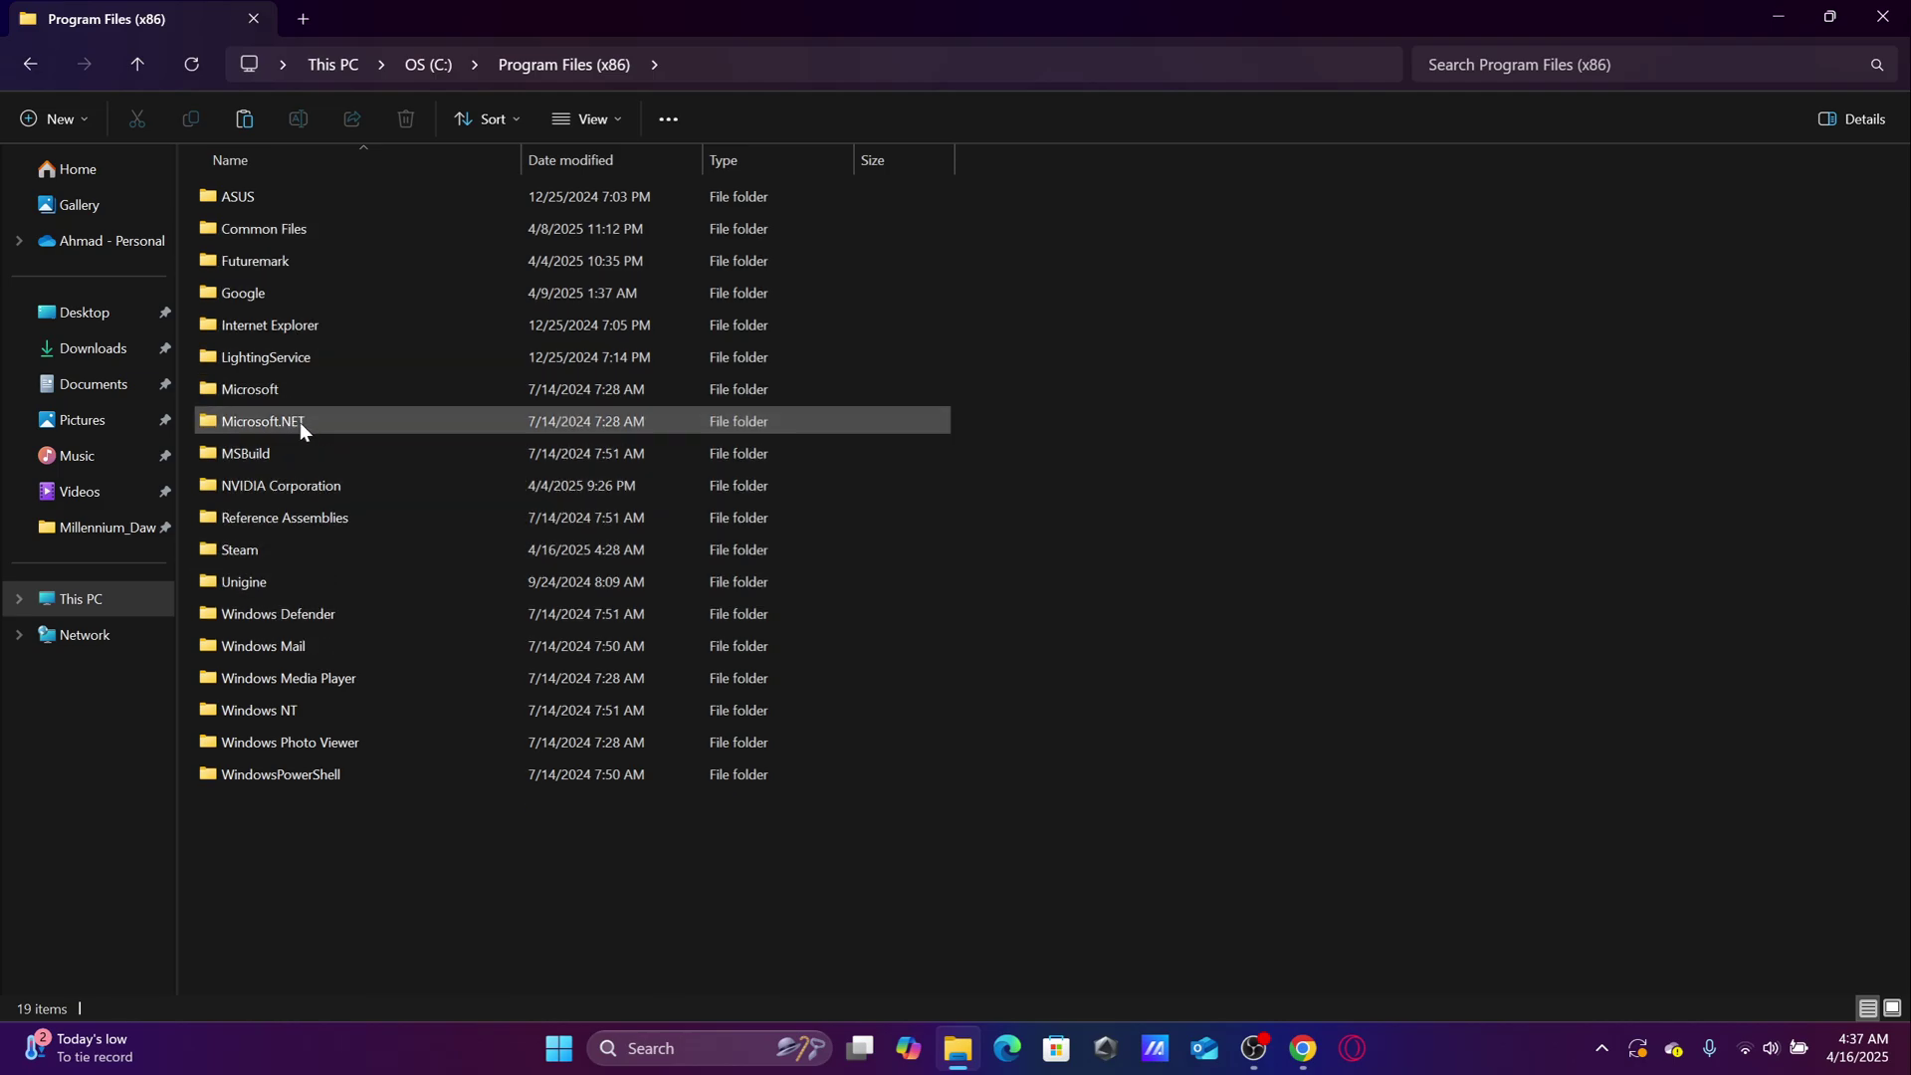
left_click(430, 66)
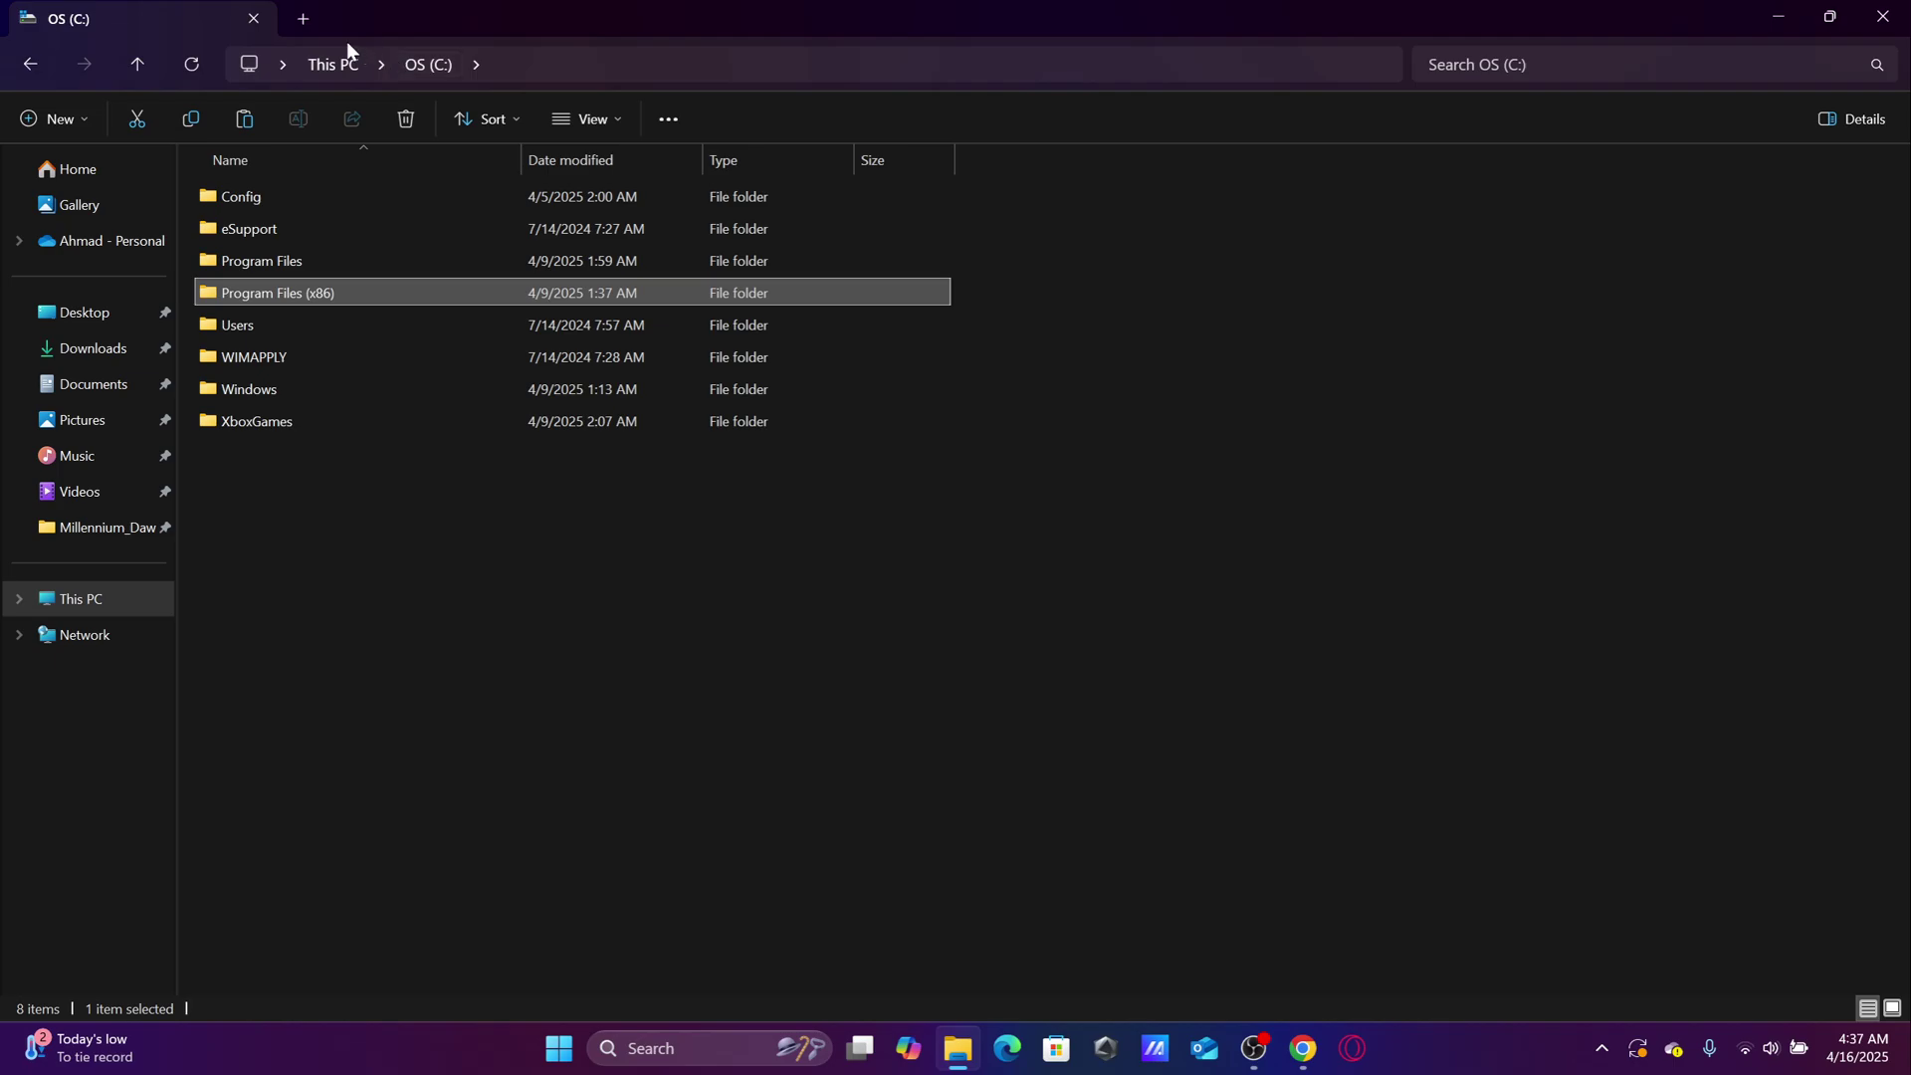
Launch dowser from the innermost Hearts.of.Iron.IV.v1.16.4.ALL.DLC folder in Downloads and ignore the Steam runtime communication error.
left_click(159, 348)
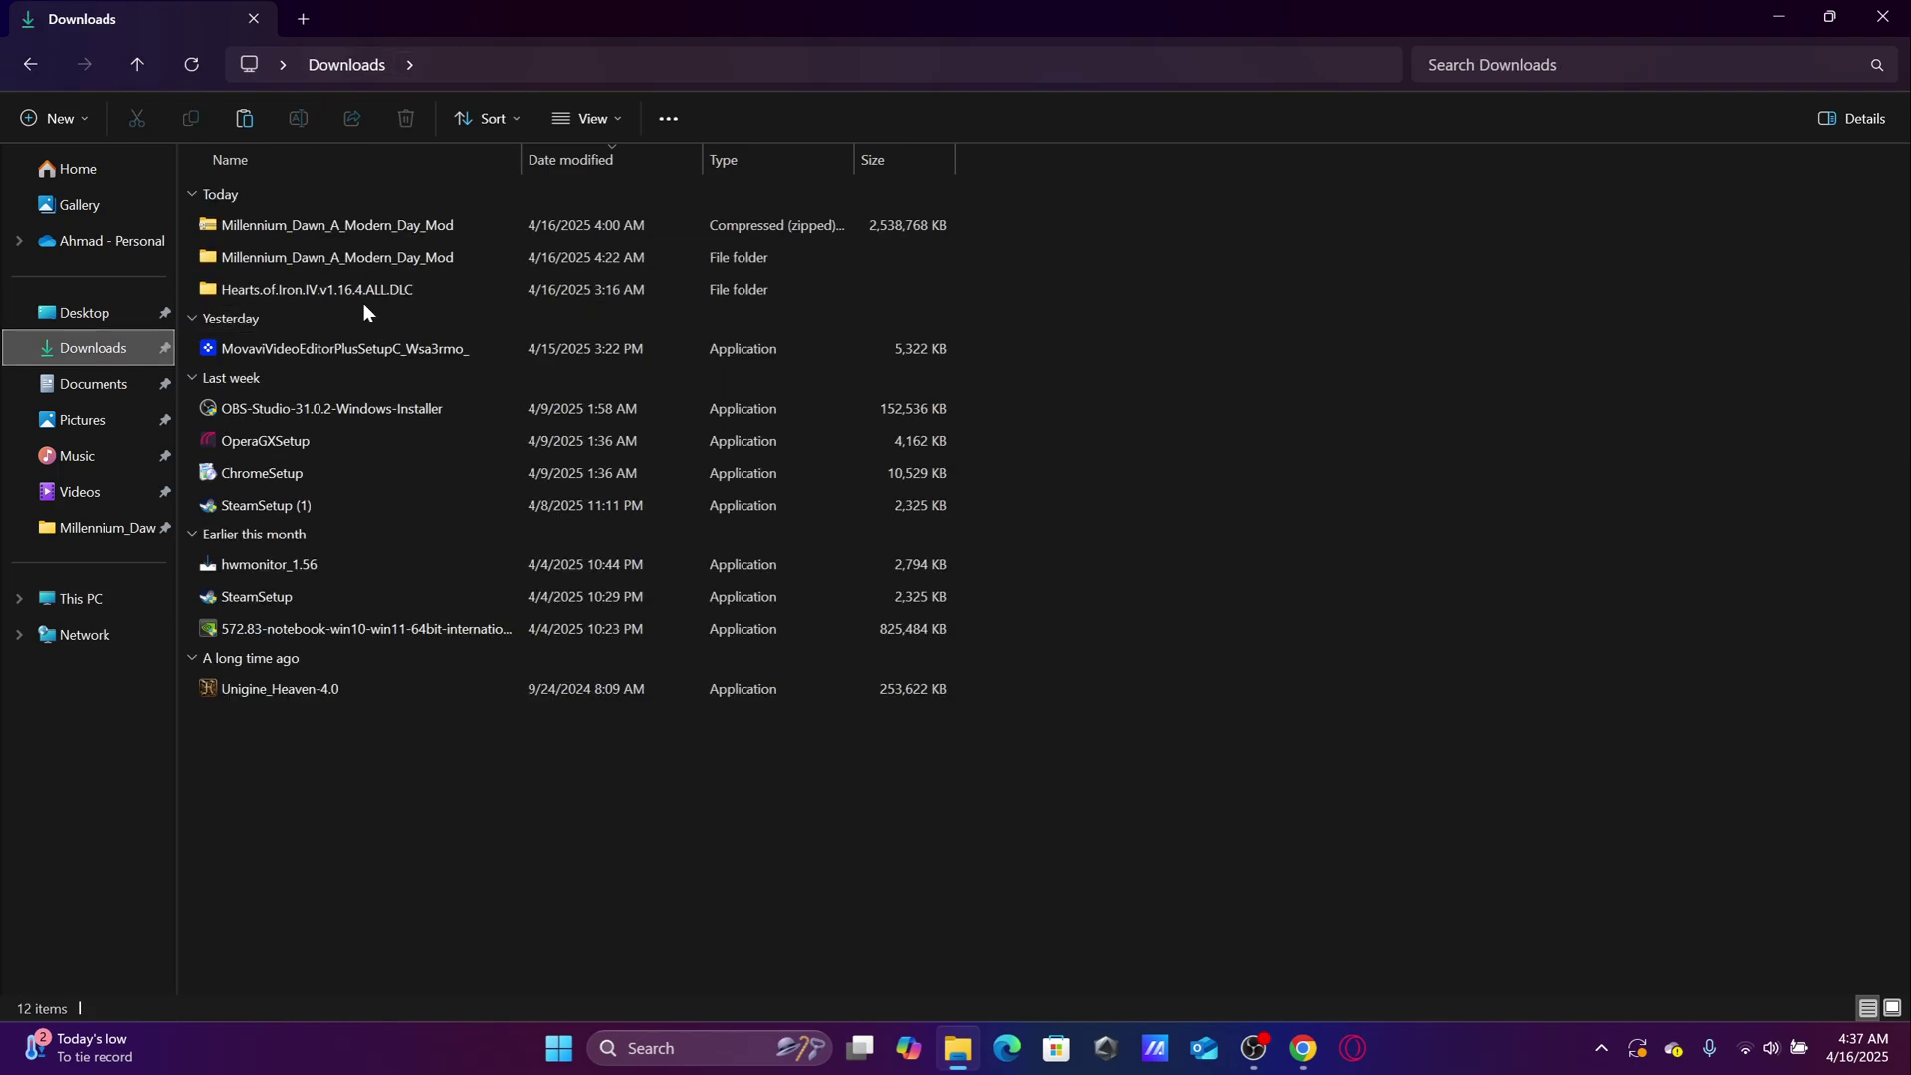
double_click(354, 288)
double_click(309, 227)
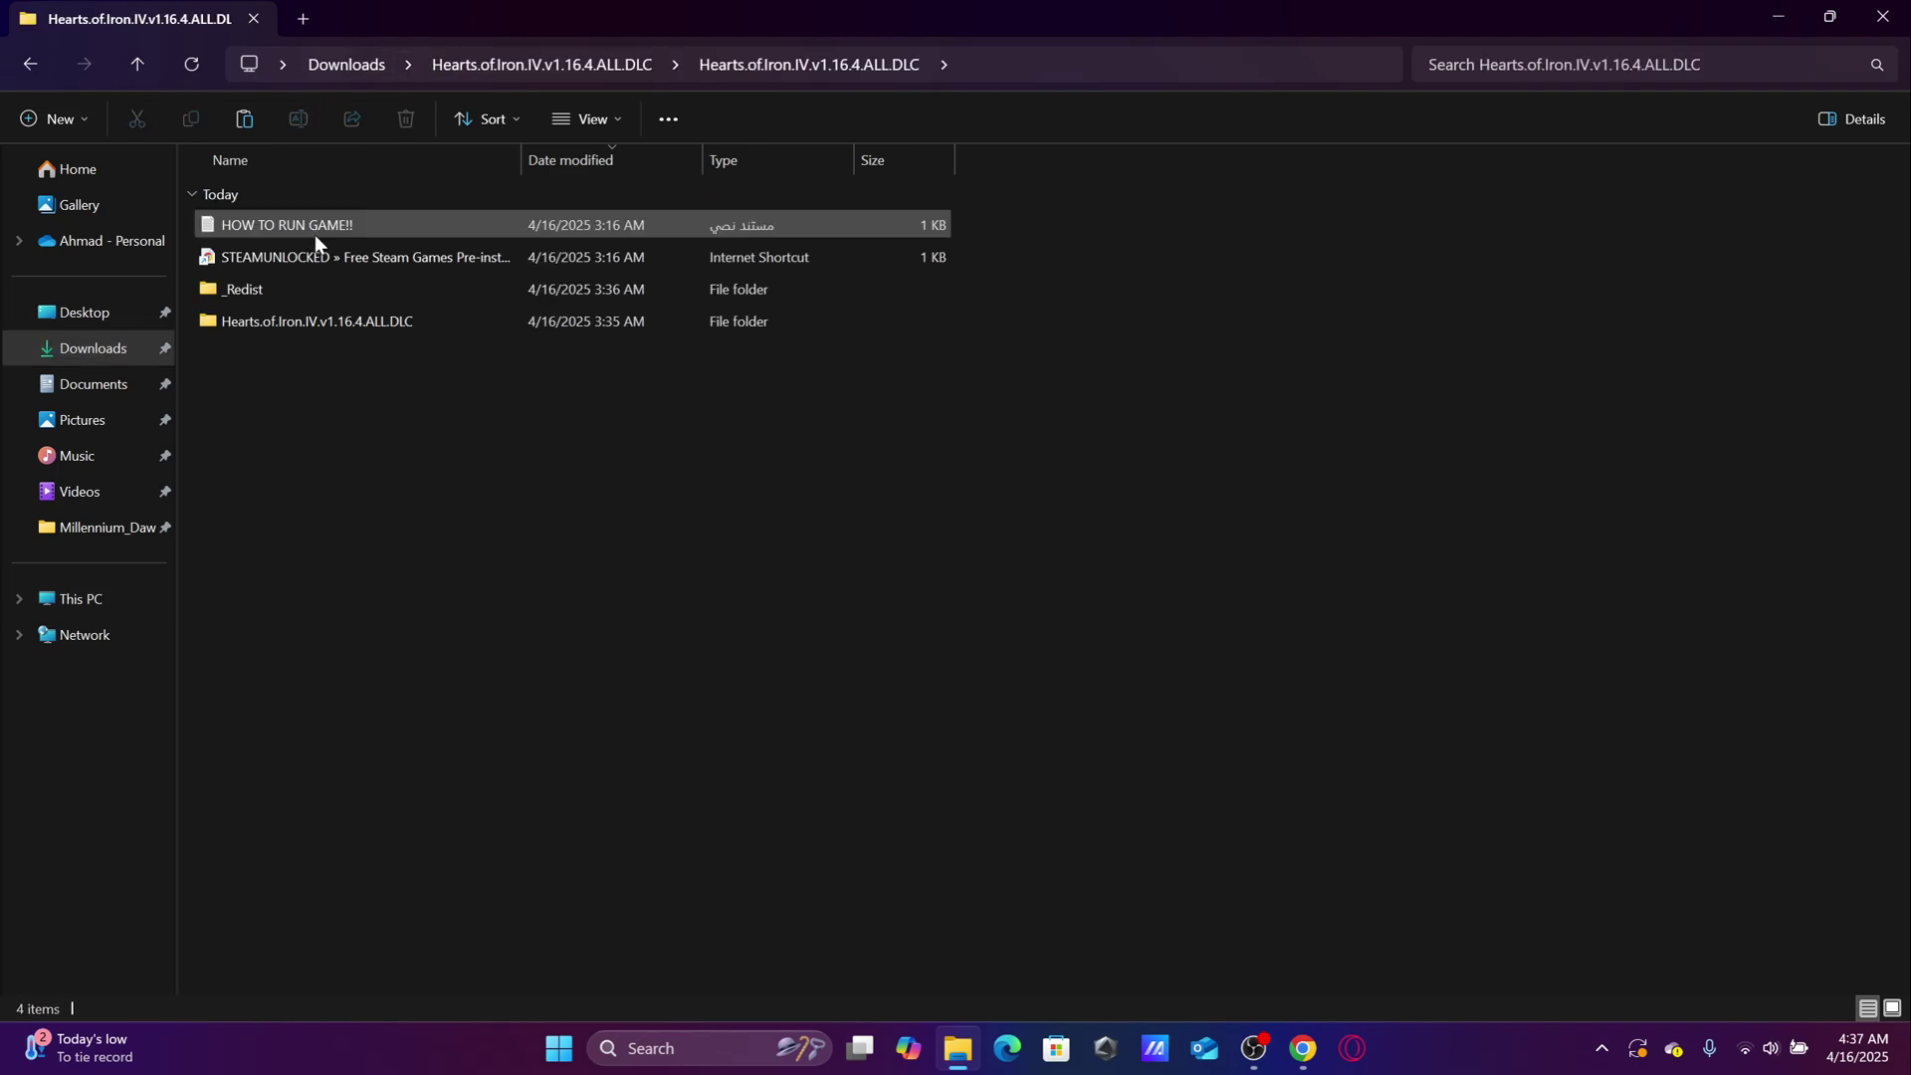
double_click(333, 320)
scroll(1009, 469, "down", 3)
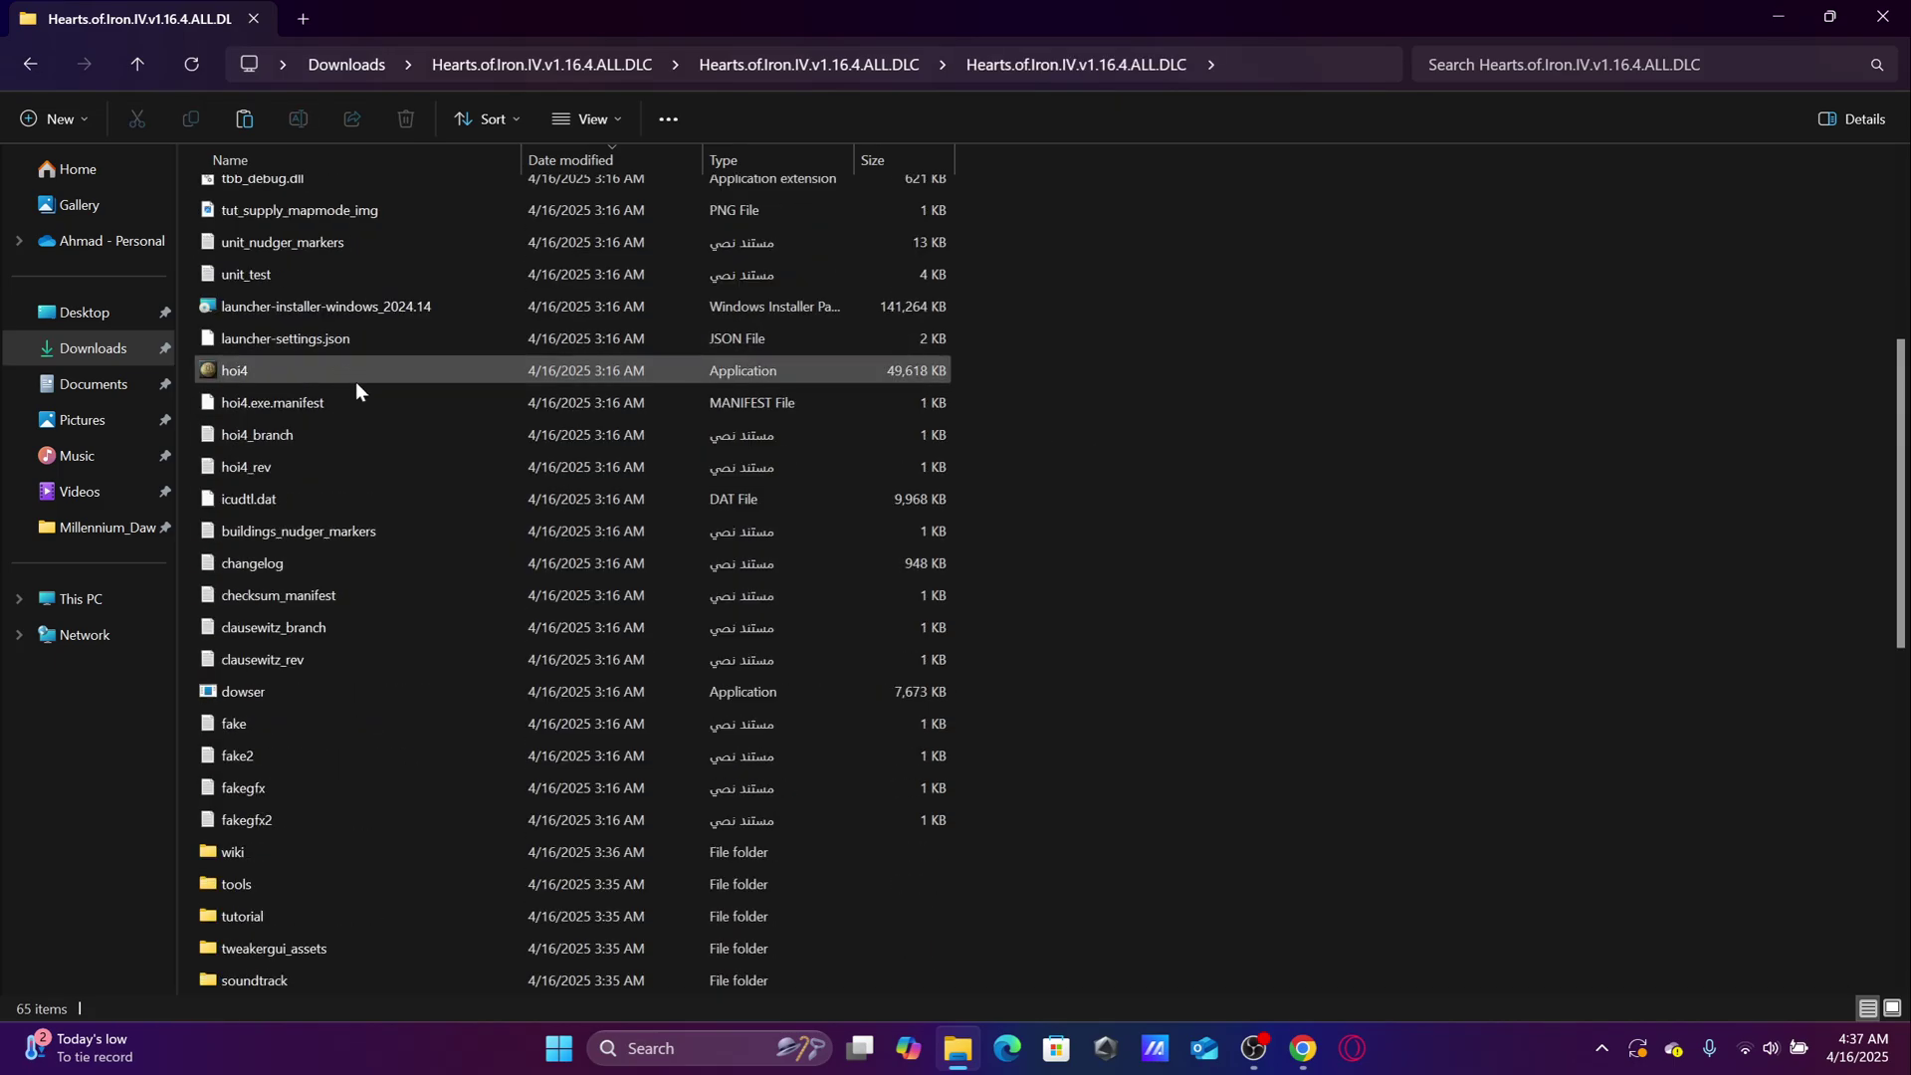
left_click(270, 691)
double_click(453, 682)
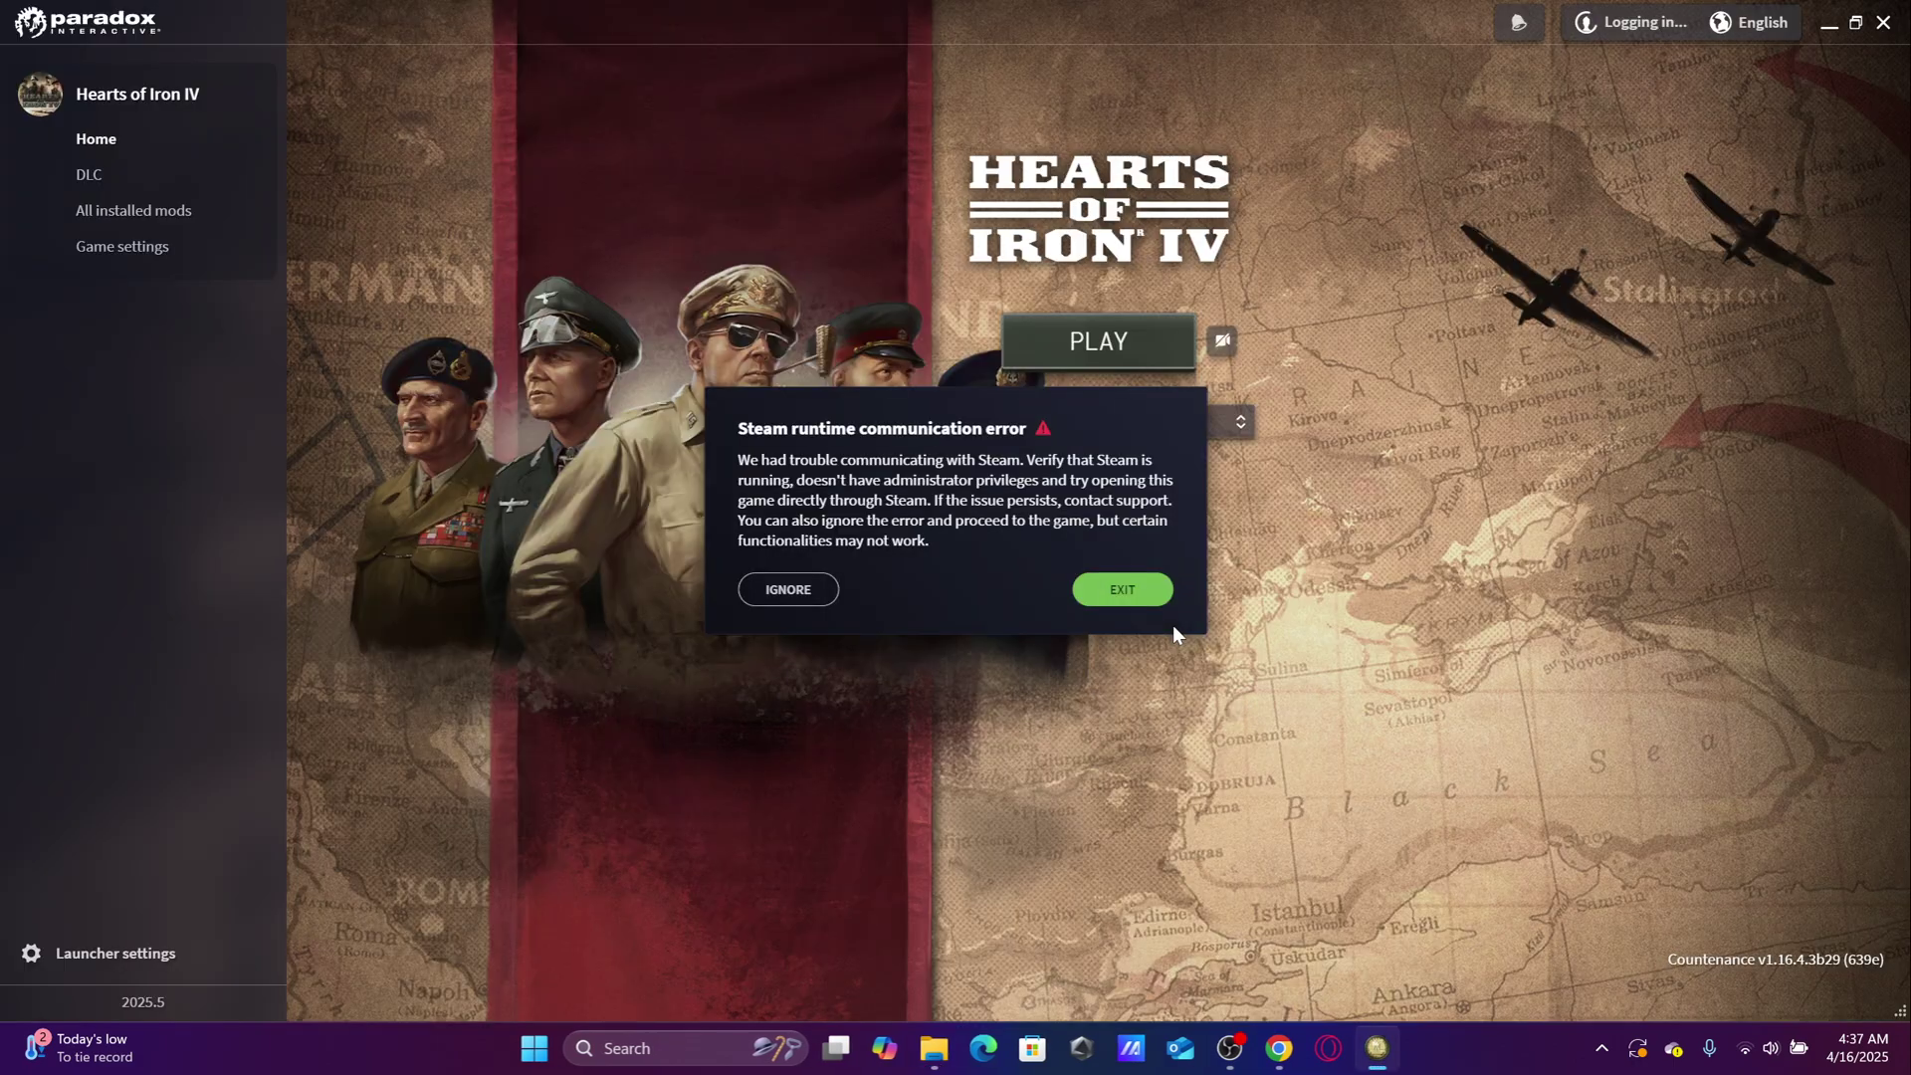
left_click(788, 589)
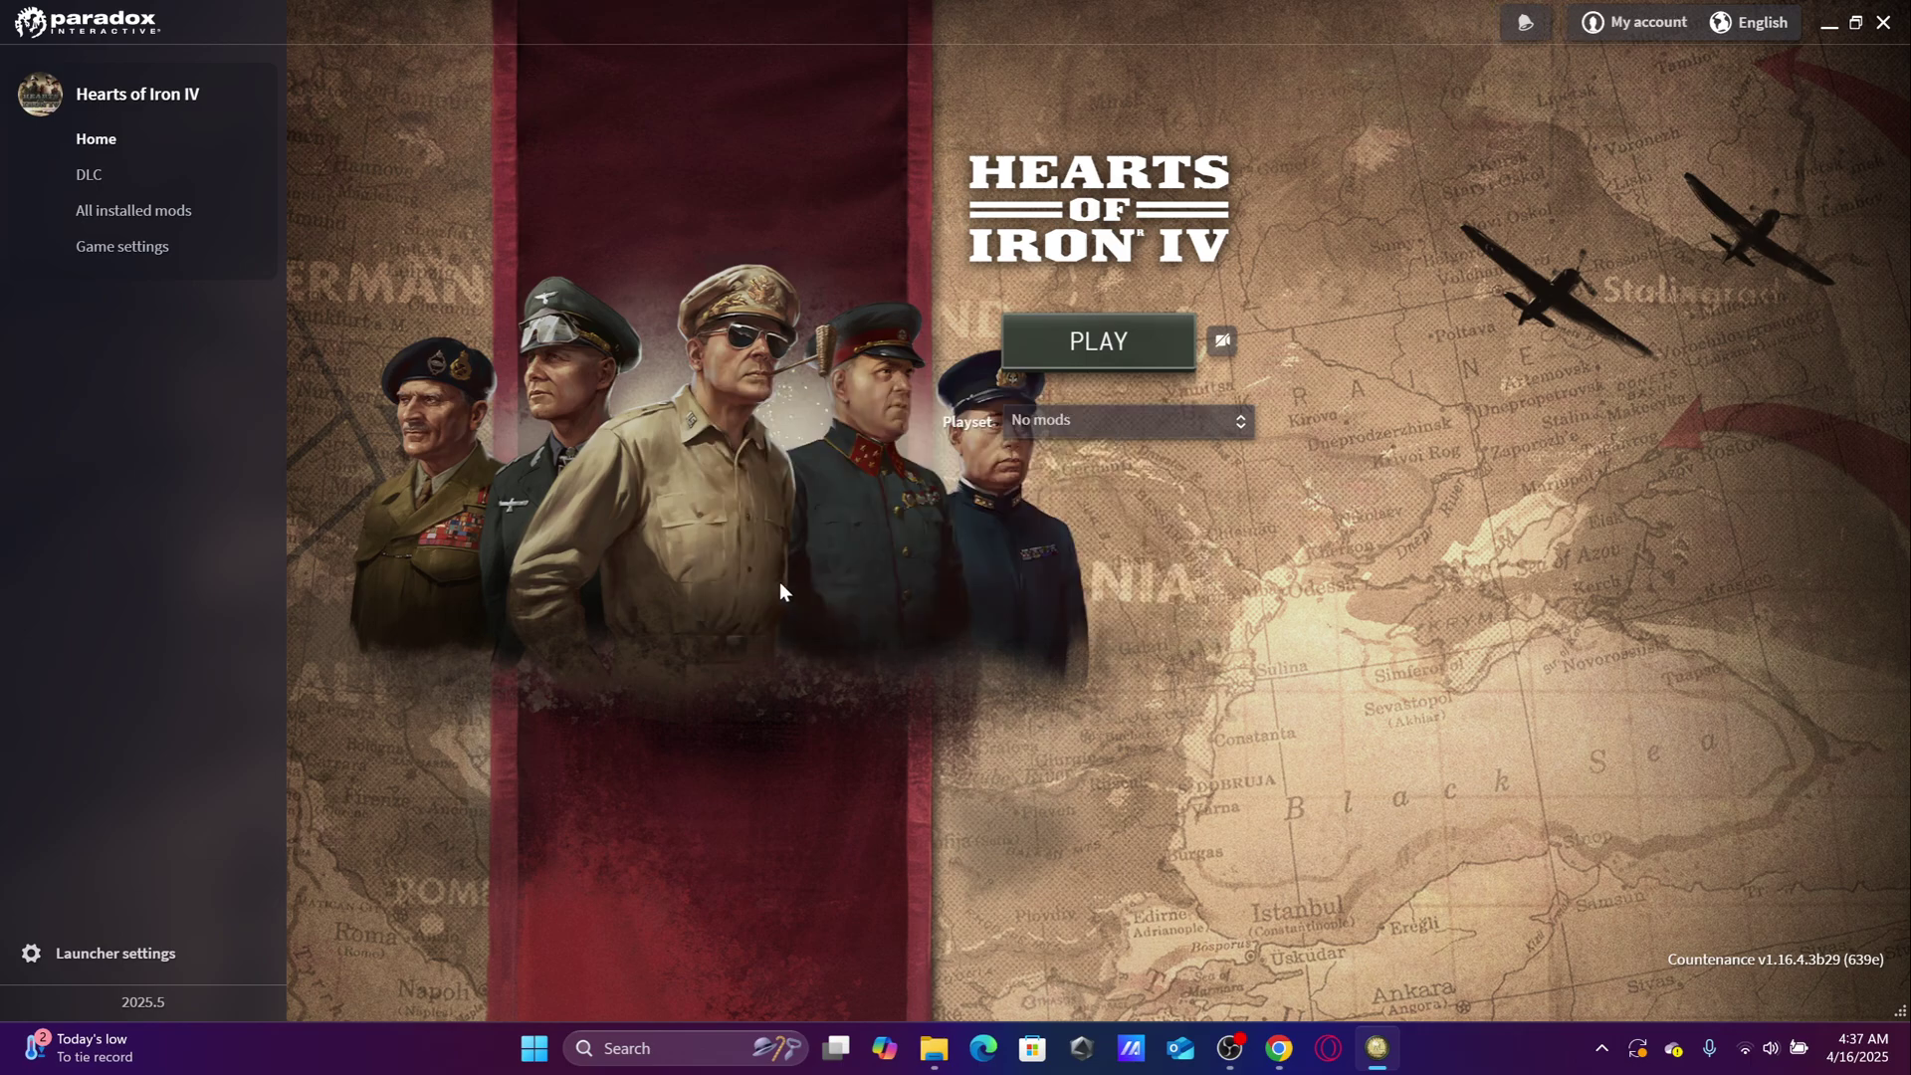
Check the launcher's list of all installed mods for Millennium Dawn and return to the home page.
left_click(204, 210)
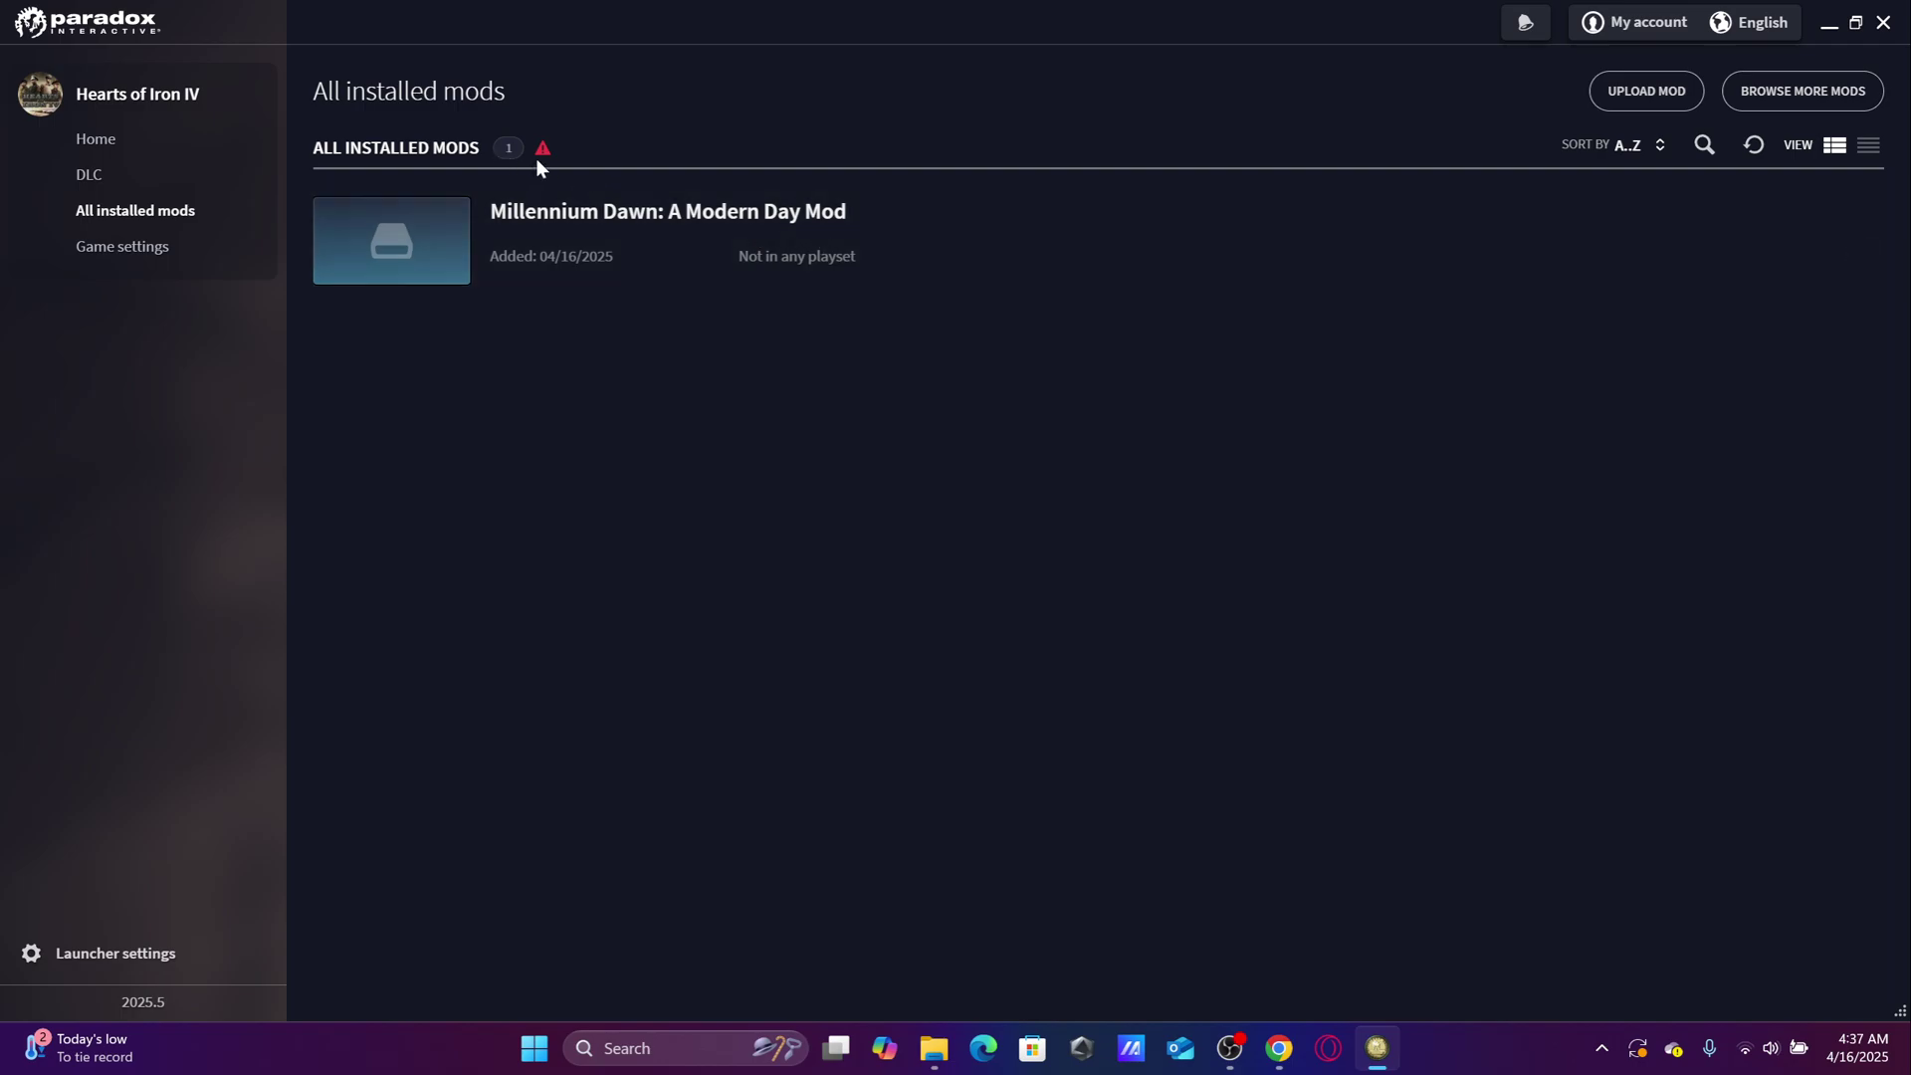
mouse_move(543, 150)
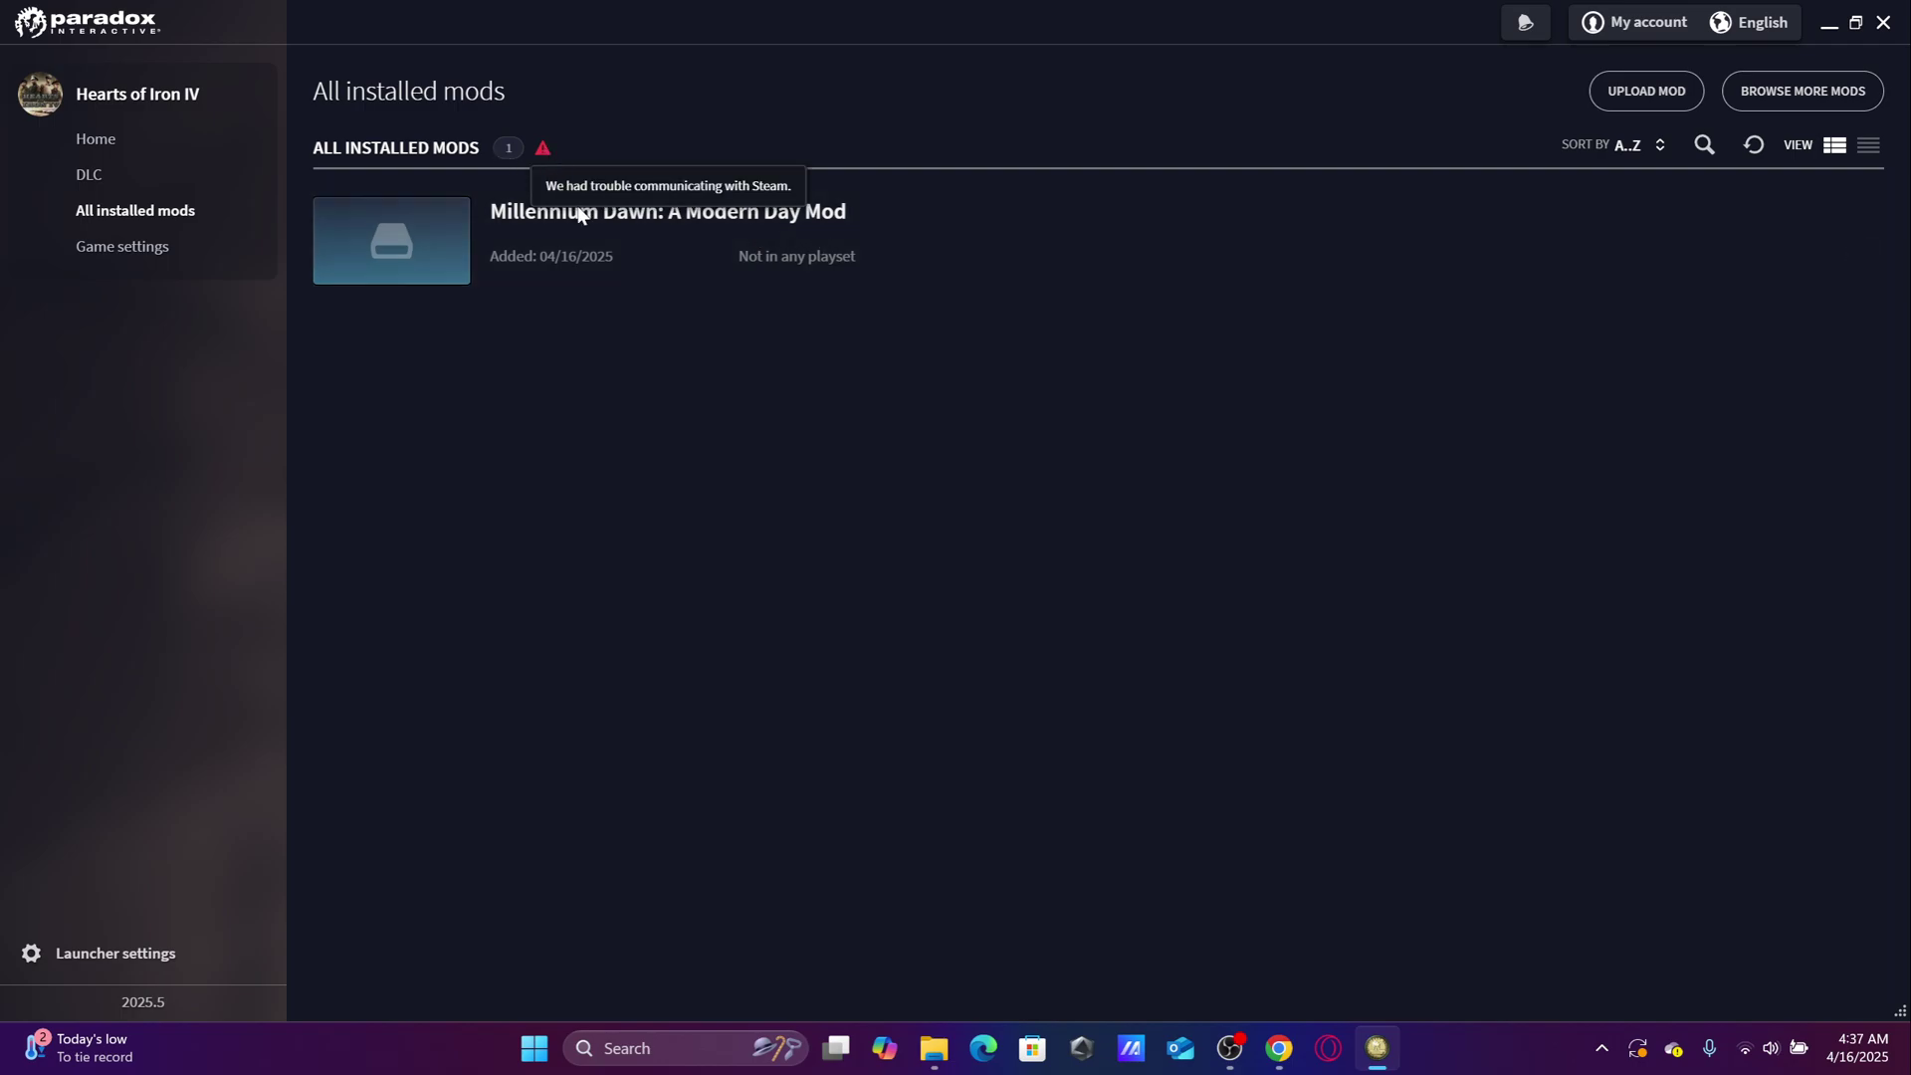
left_click(139, 147)
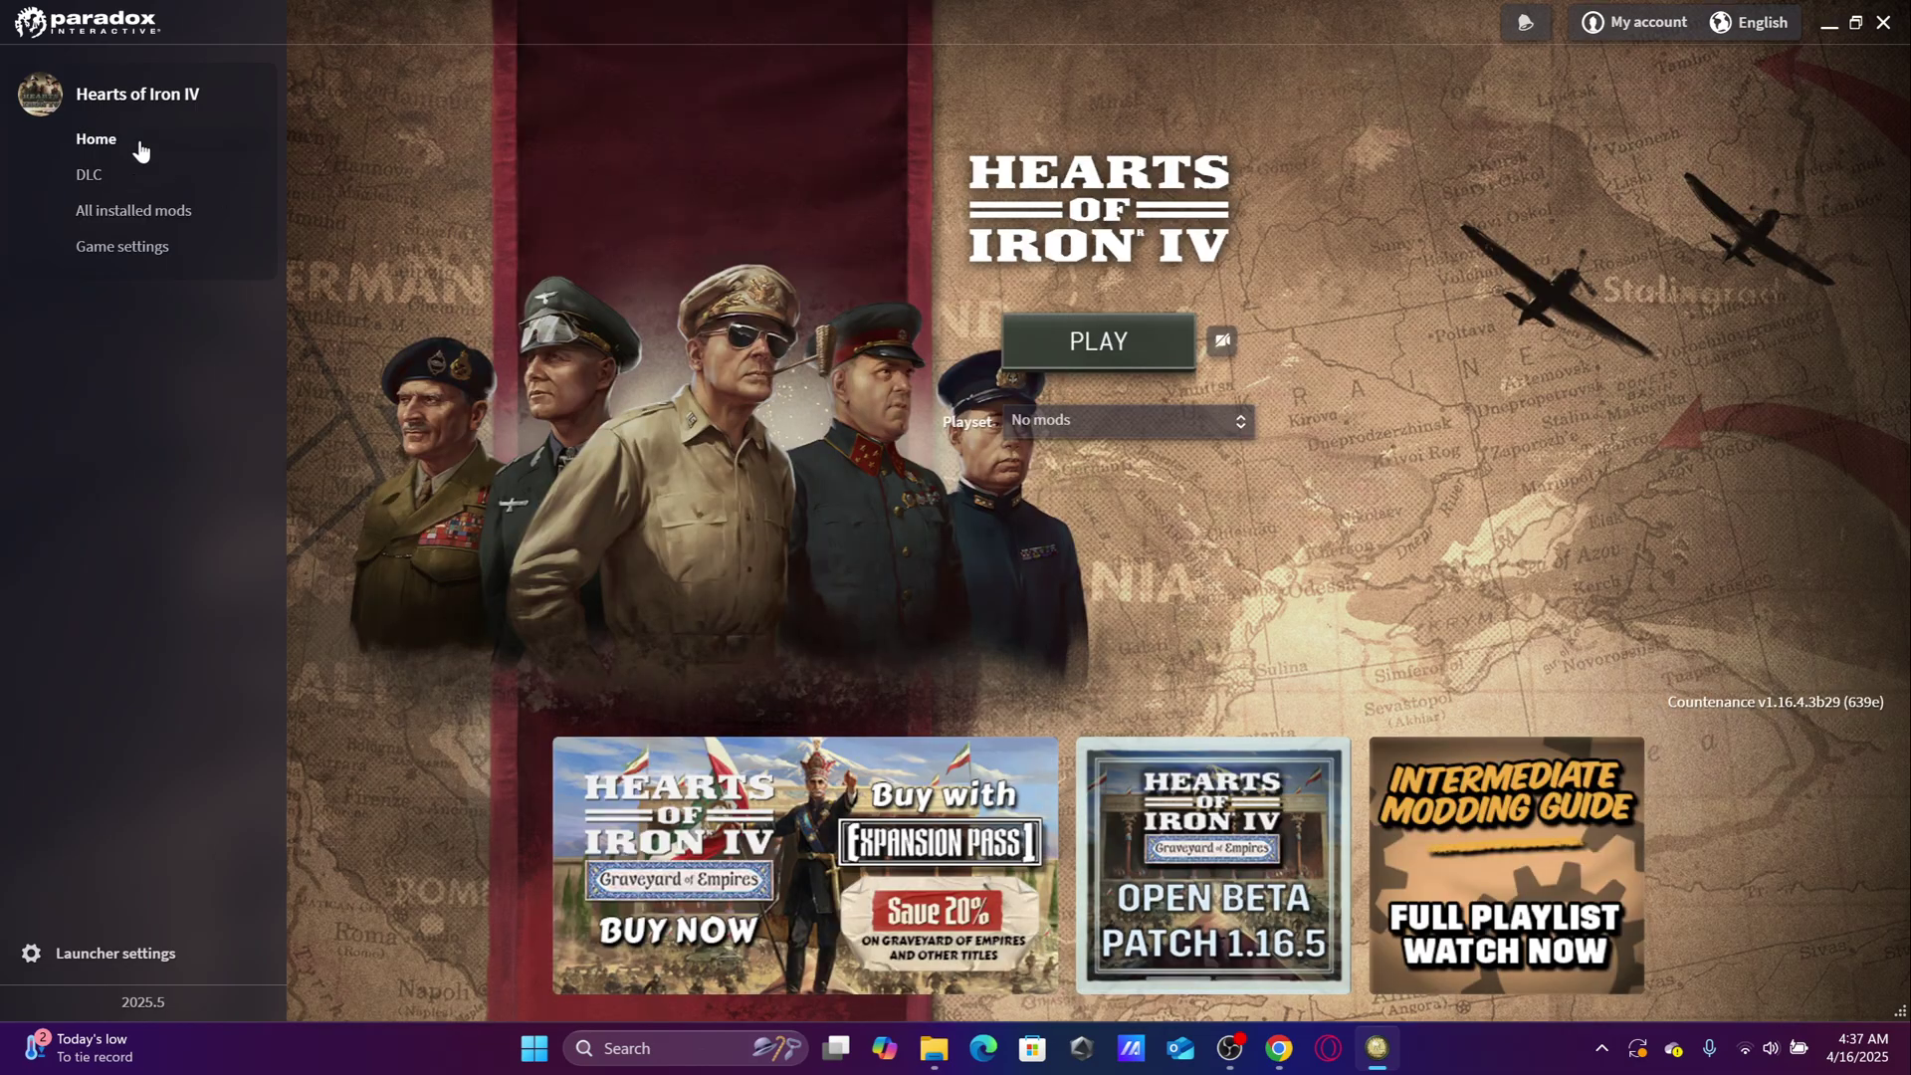
left_click(1156, 433)
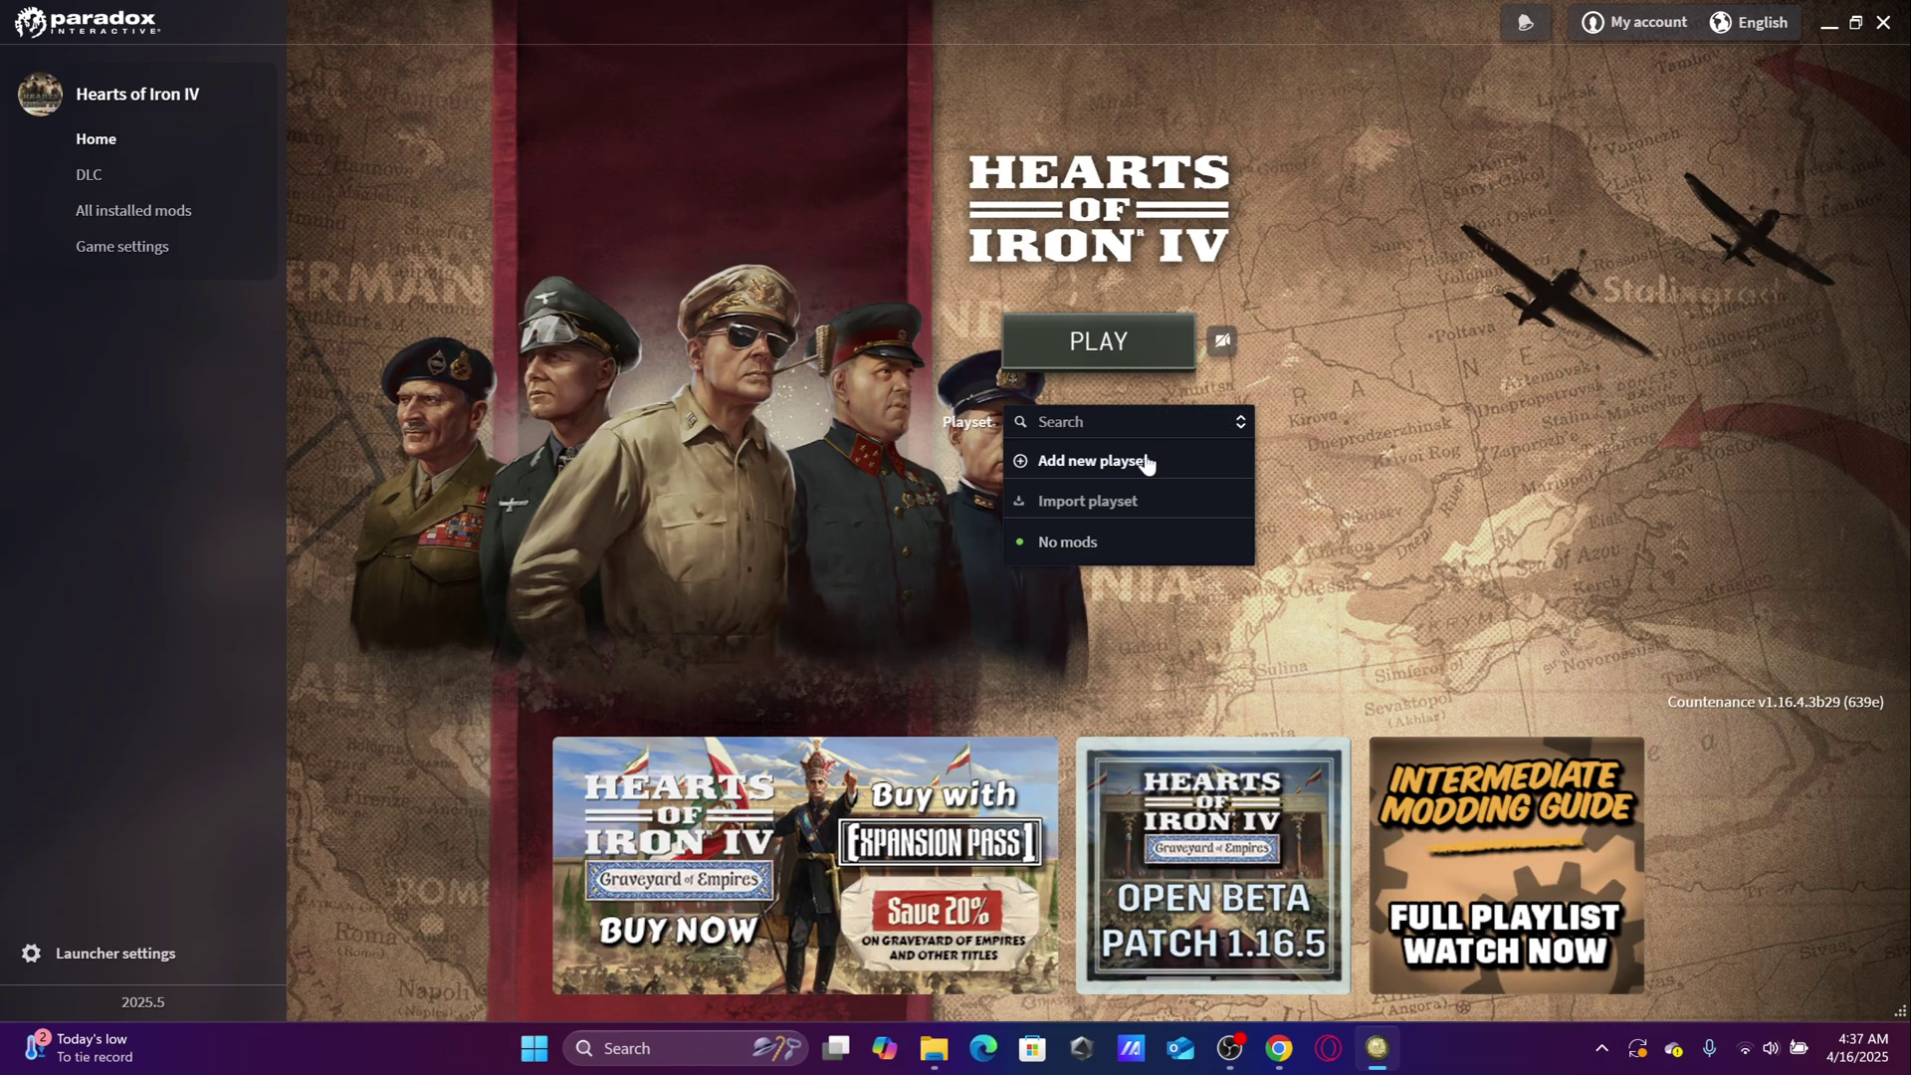
left_click(1147, 463)
left_click(961, 505)
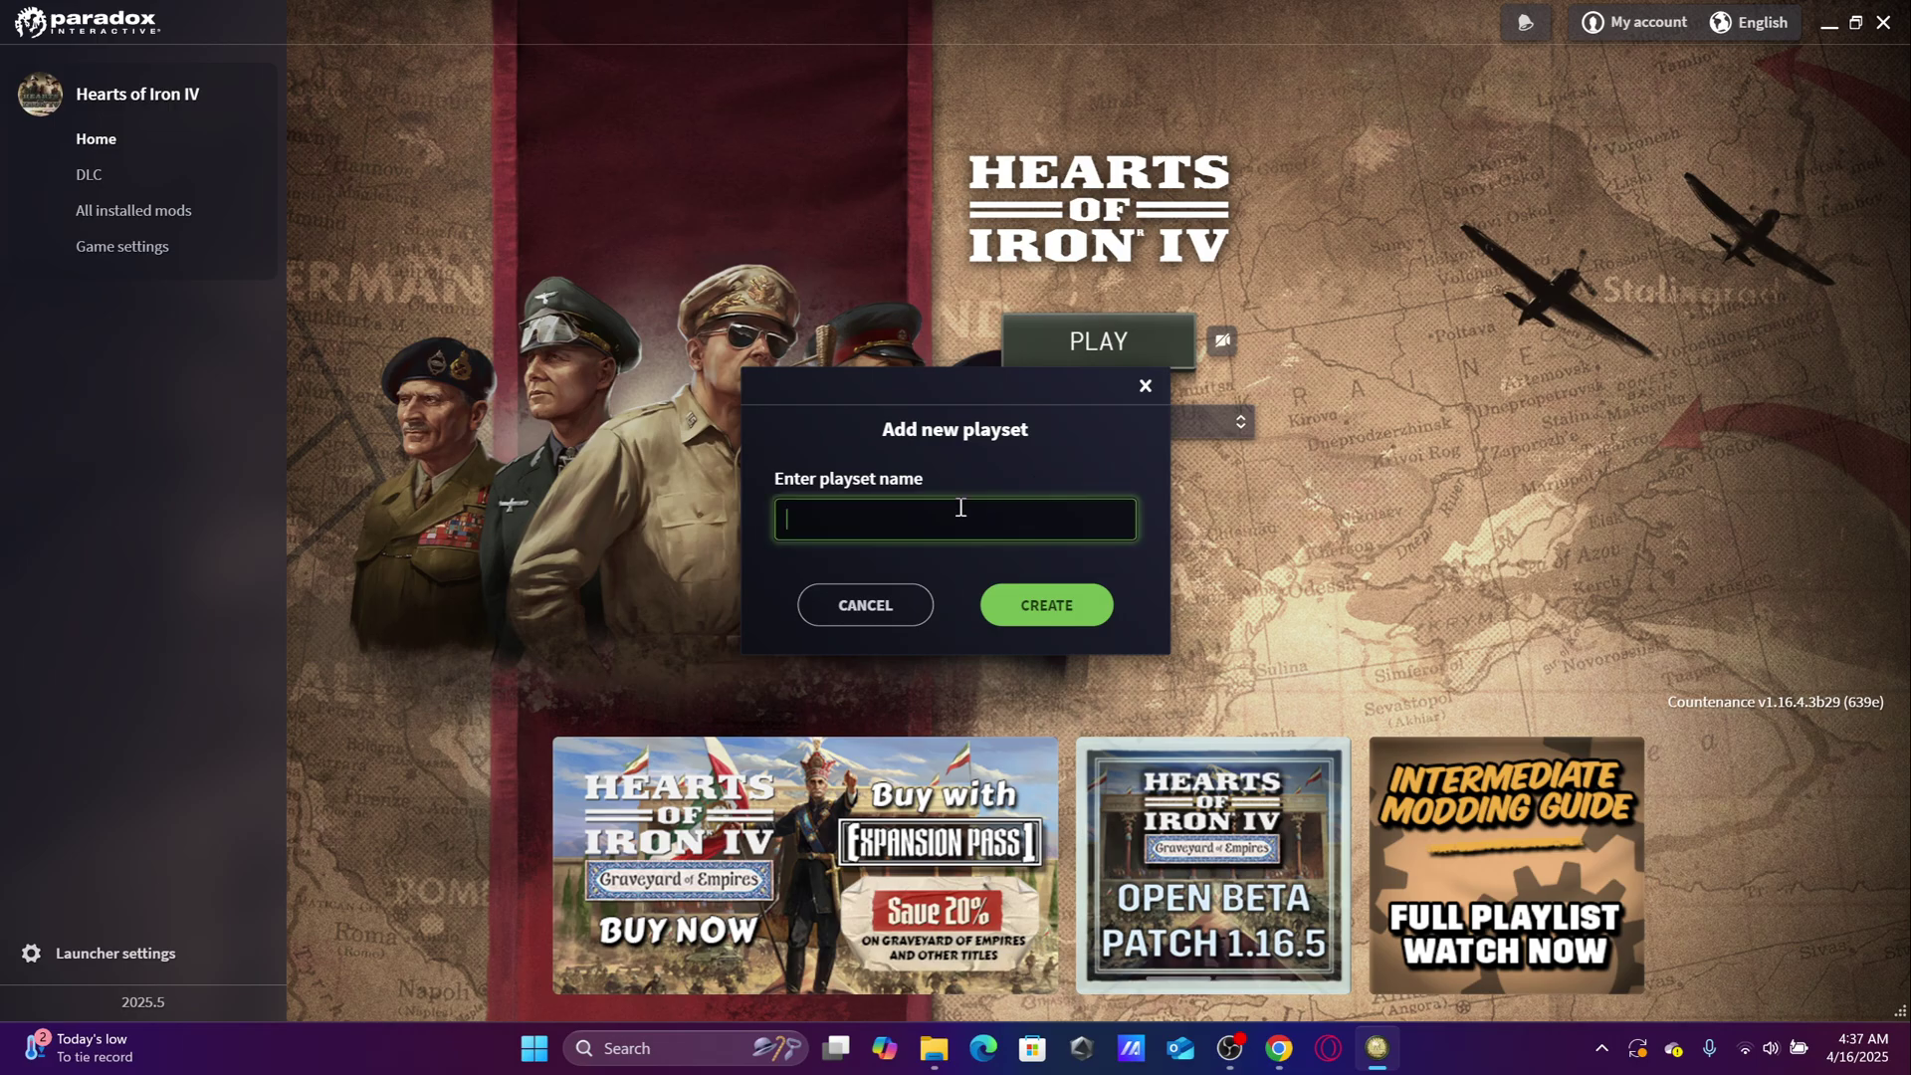
left_click(1145, 387)
left_click(1209, 426)
left_click(1215, 428)
left_click(1224, 428)
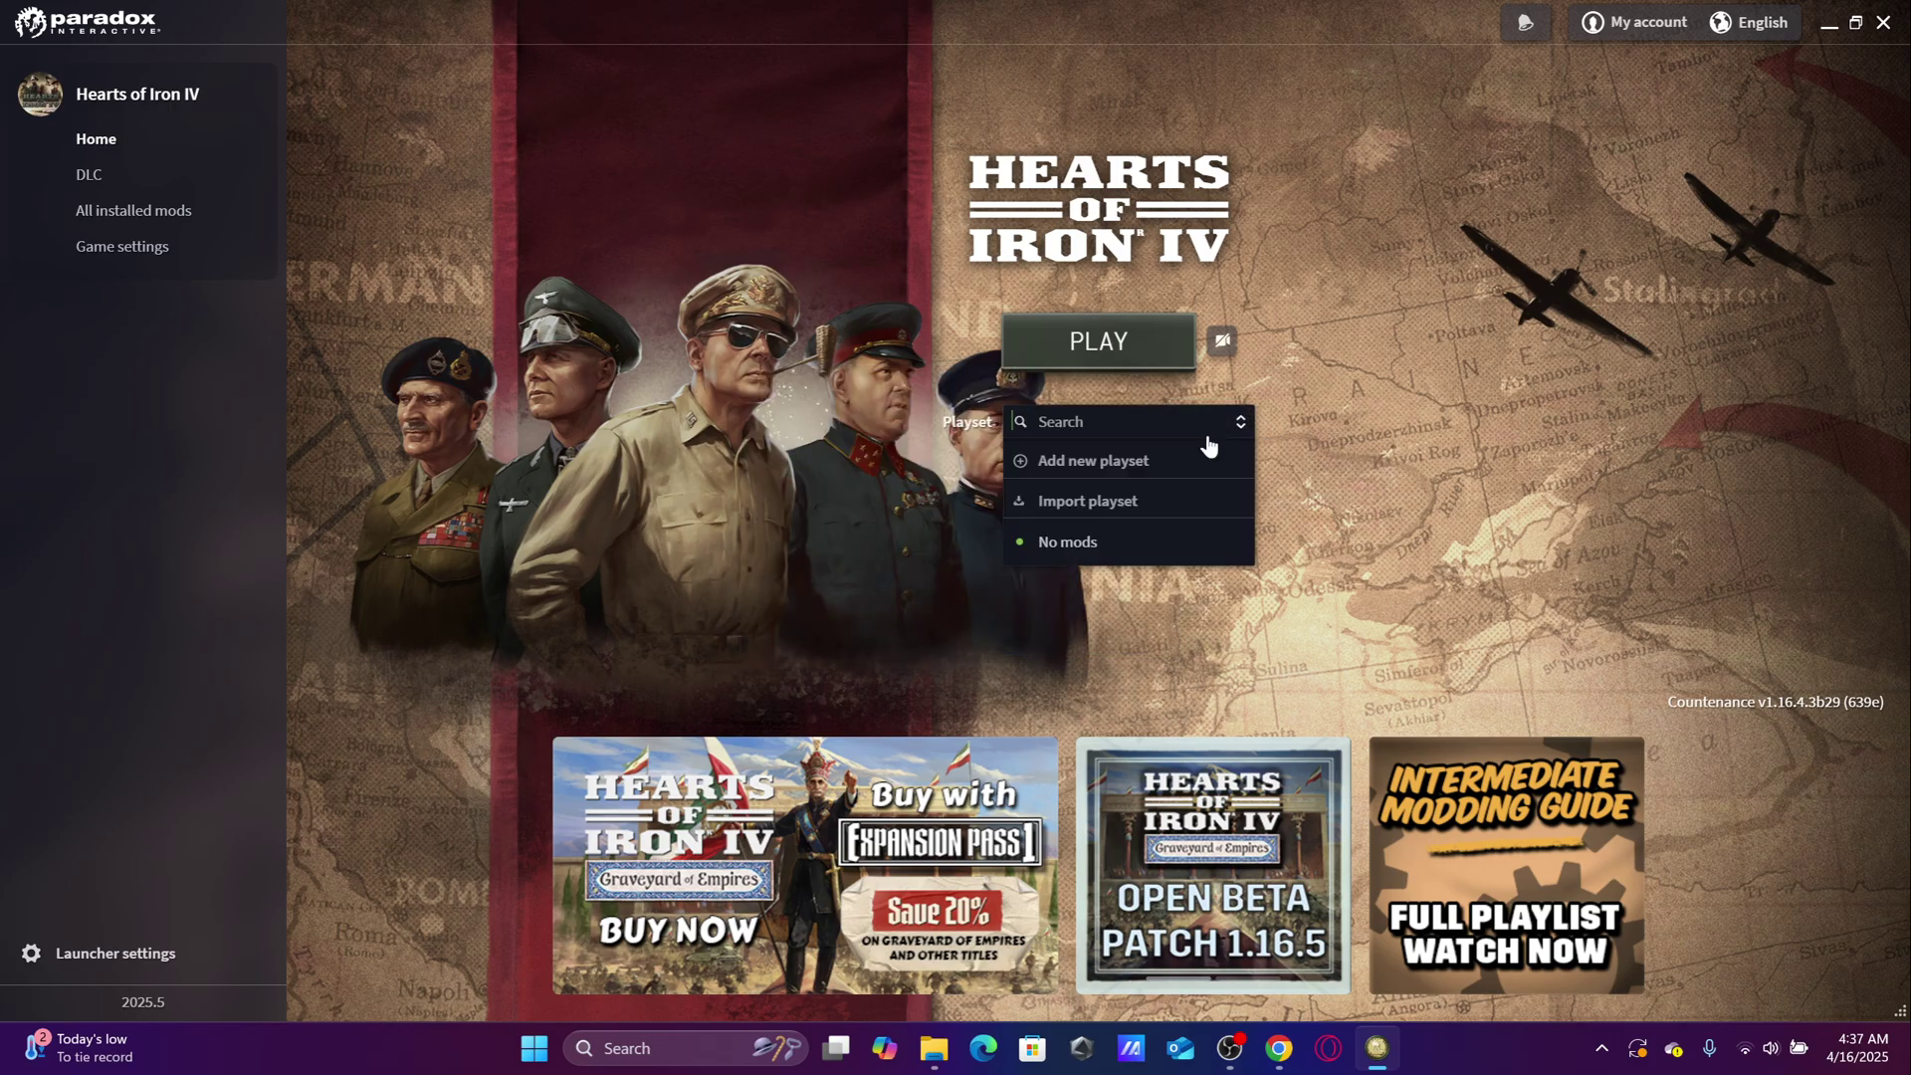
left_click(623, 450)
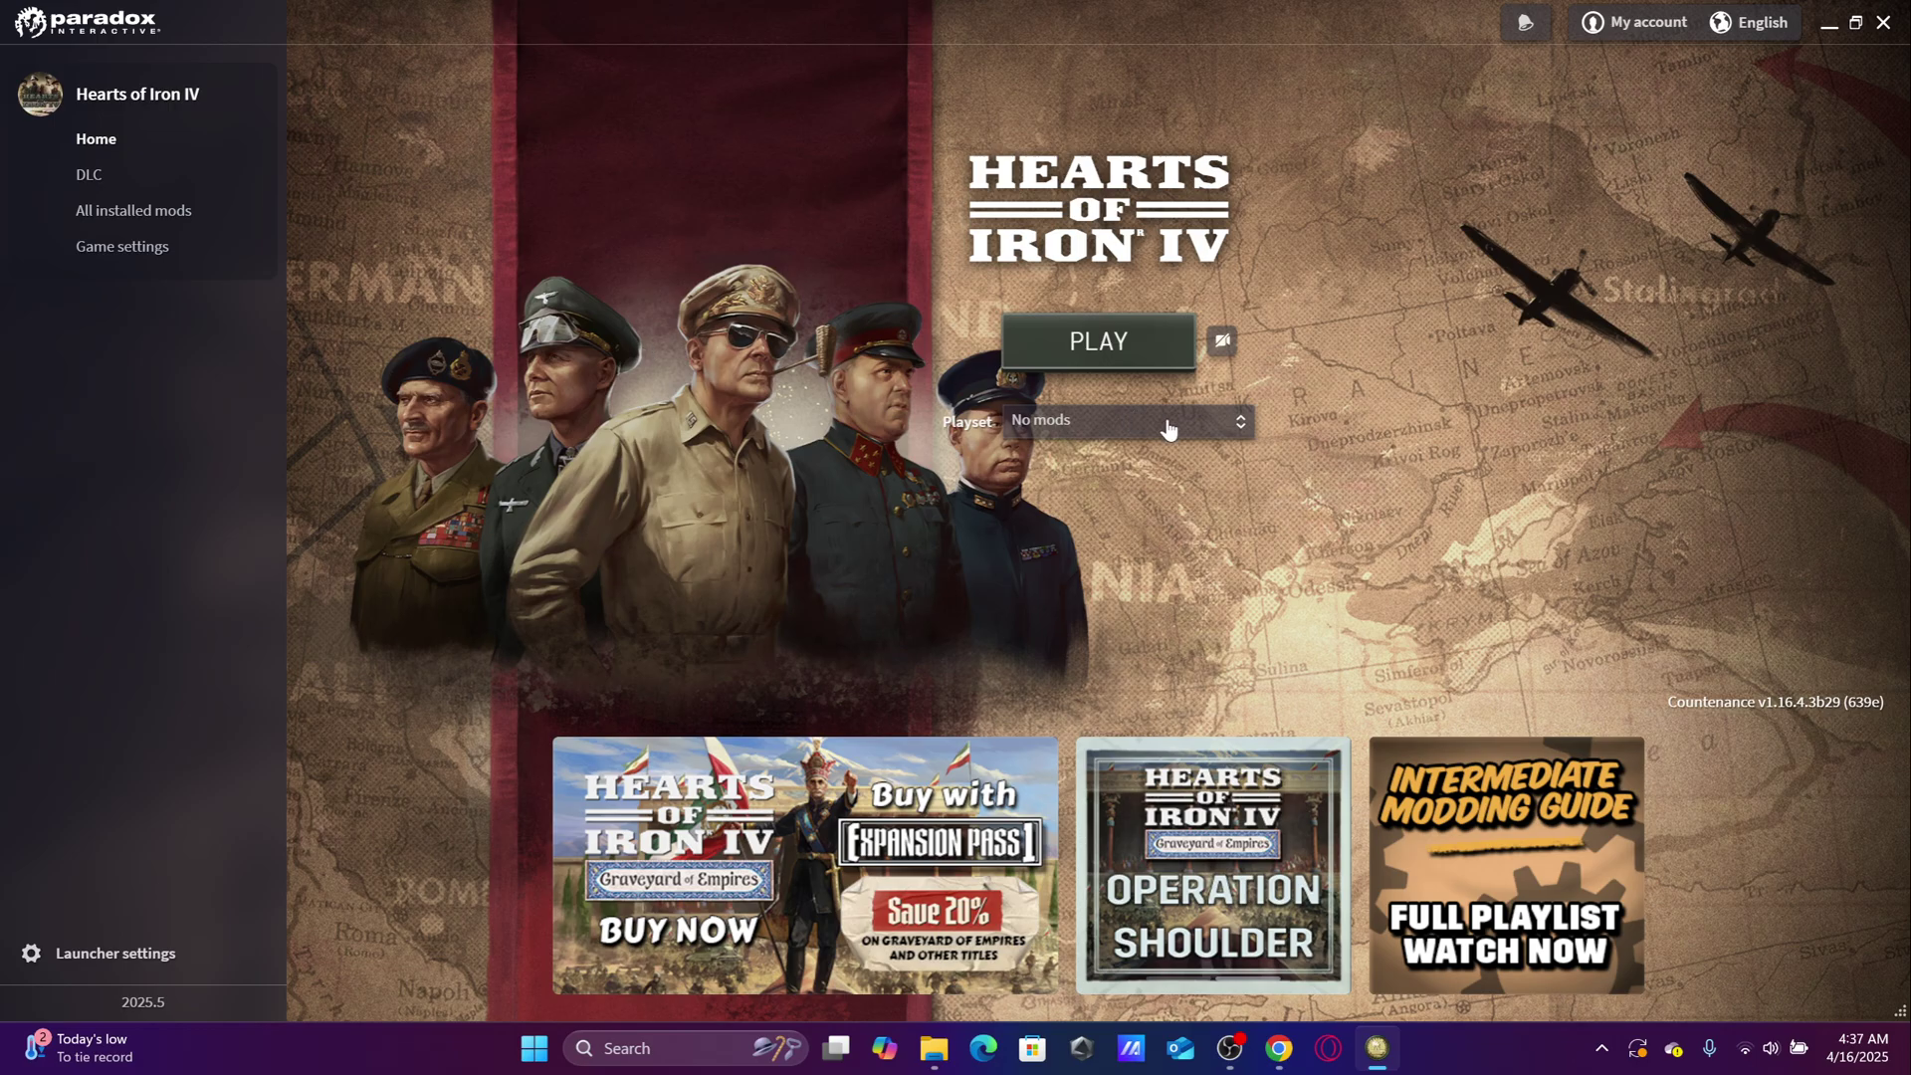
Create a new playset named "millennium dawn fix".
left_click(1097, 444)
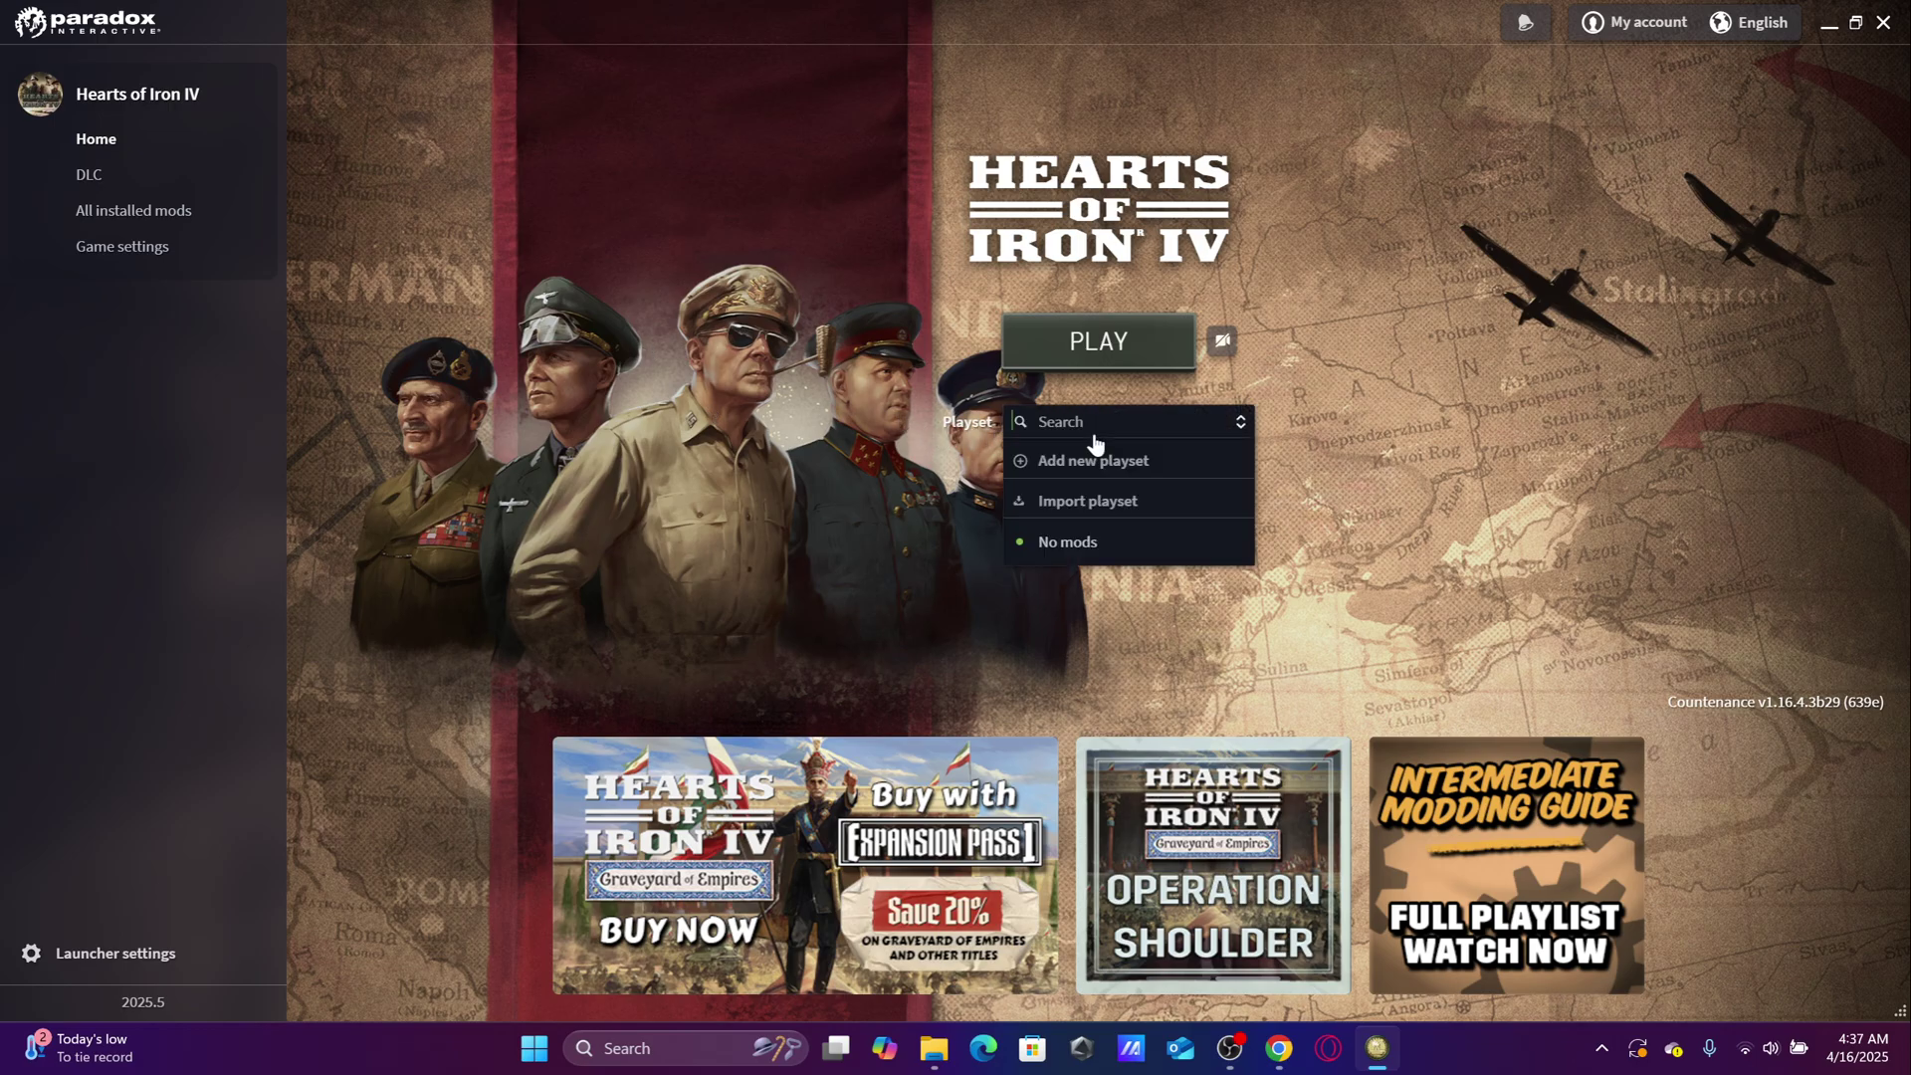
left_click(1149, 462)
left_click(950, 505)
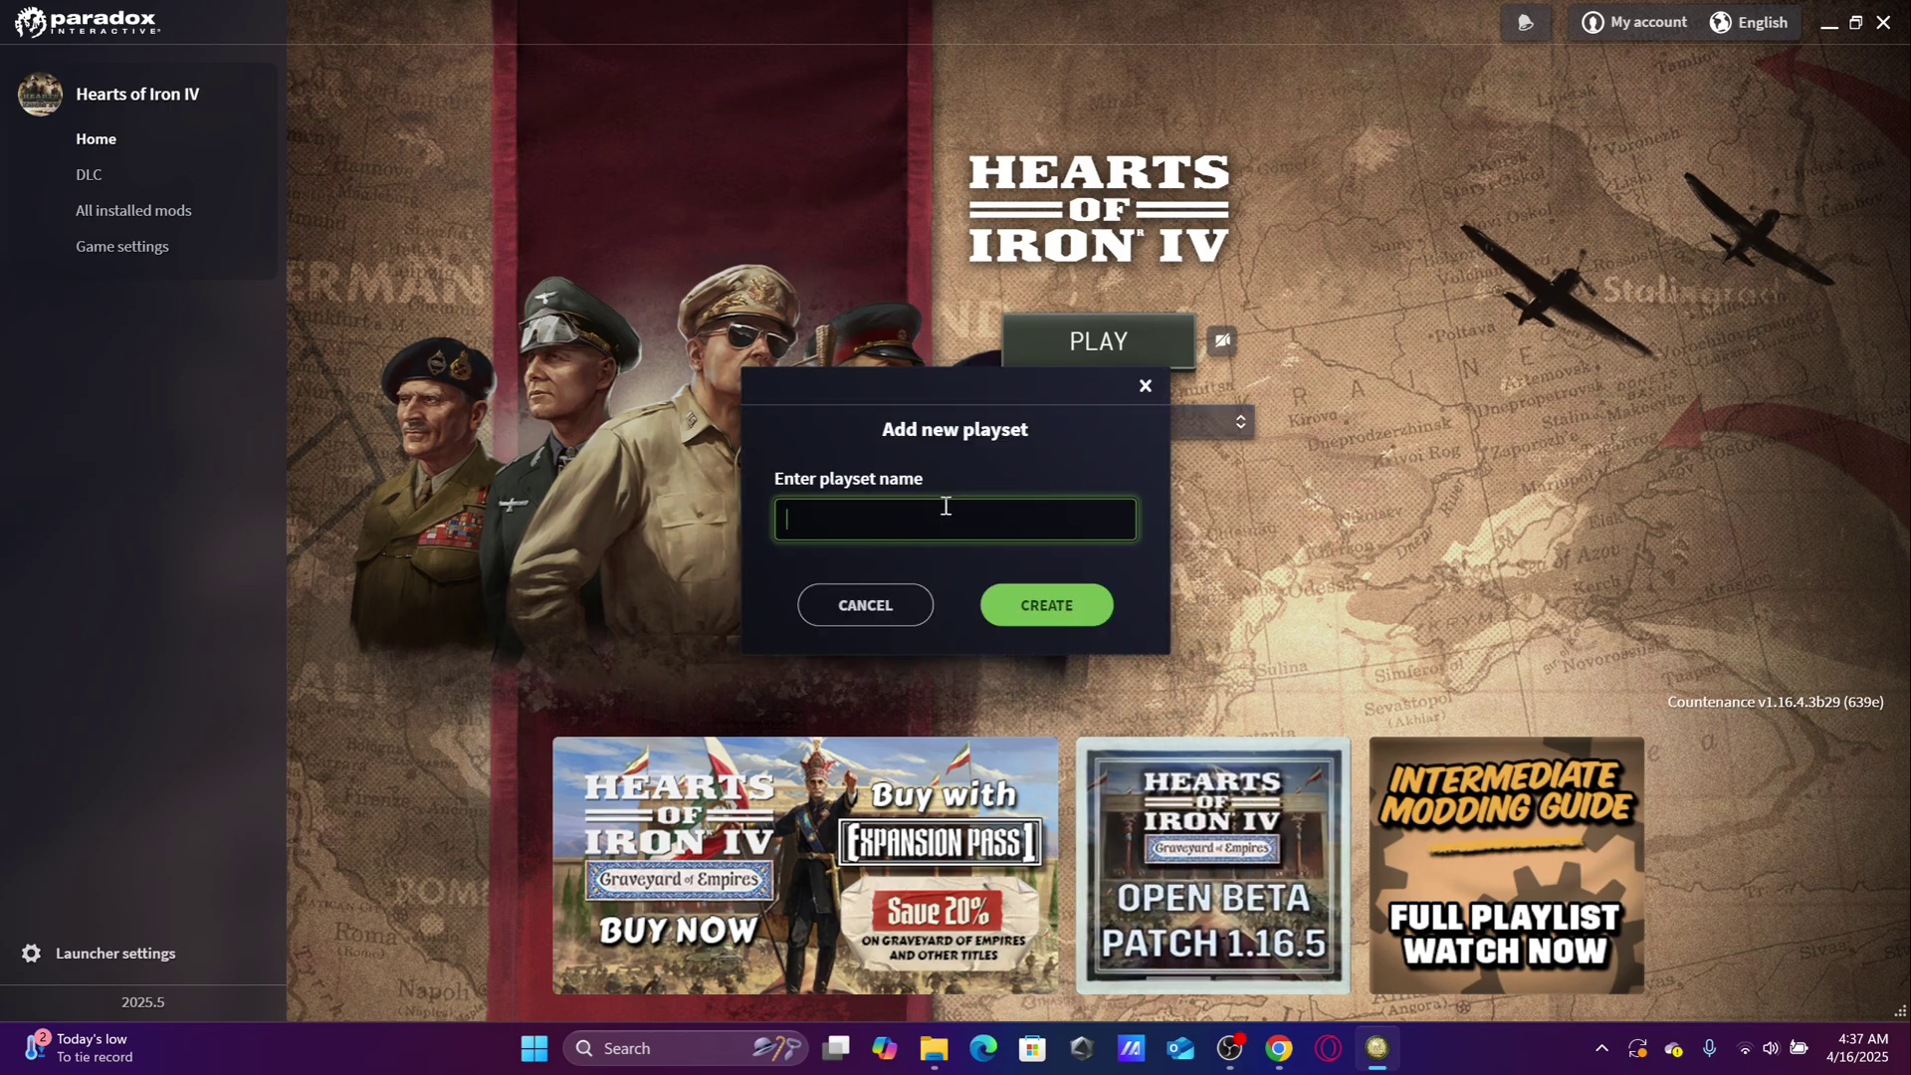
type("millennium dawn fix")
left_click(1085, 605)
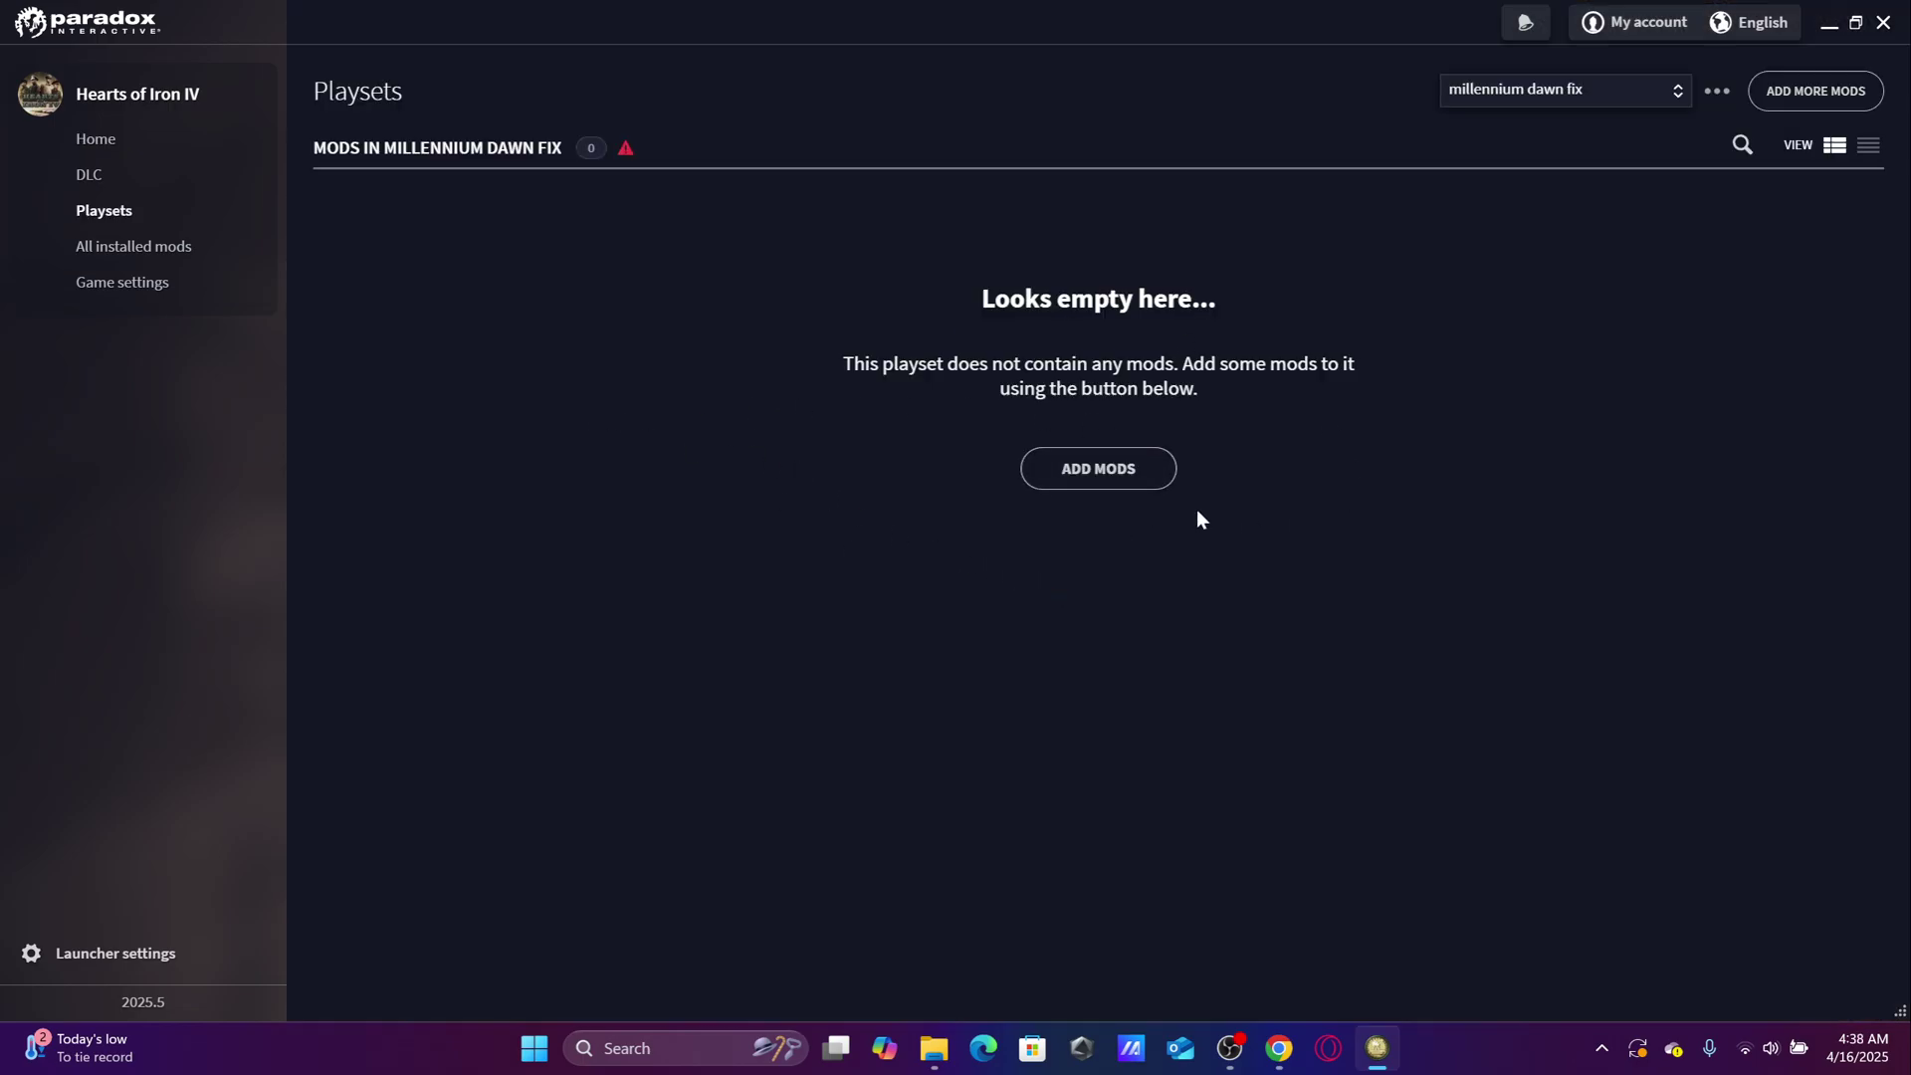
Add the installed mod Millennium Dawn: A Modern Day Mod to the "millennium dawn fix" playset.
left_click(1101, 470)
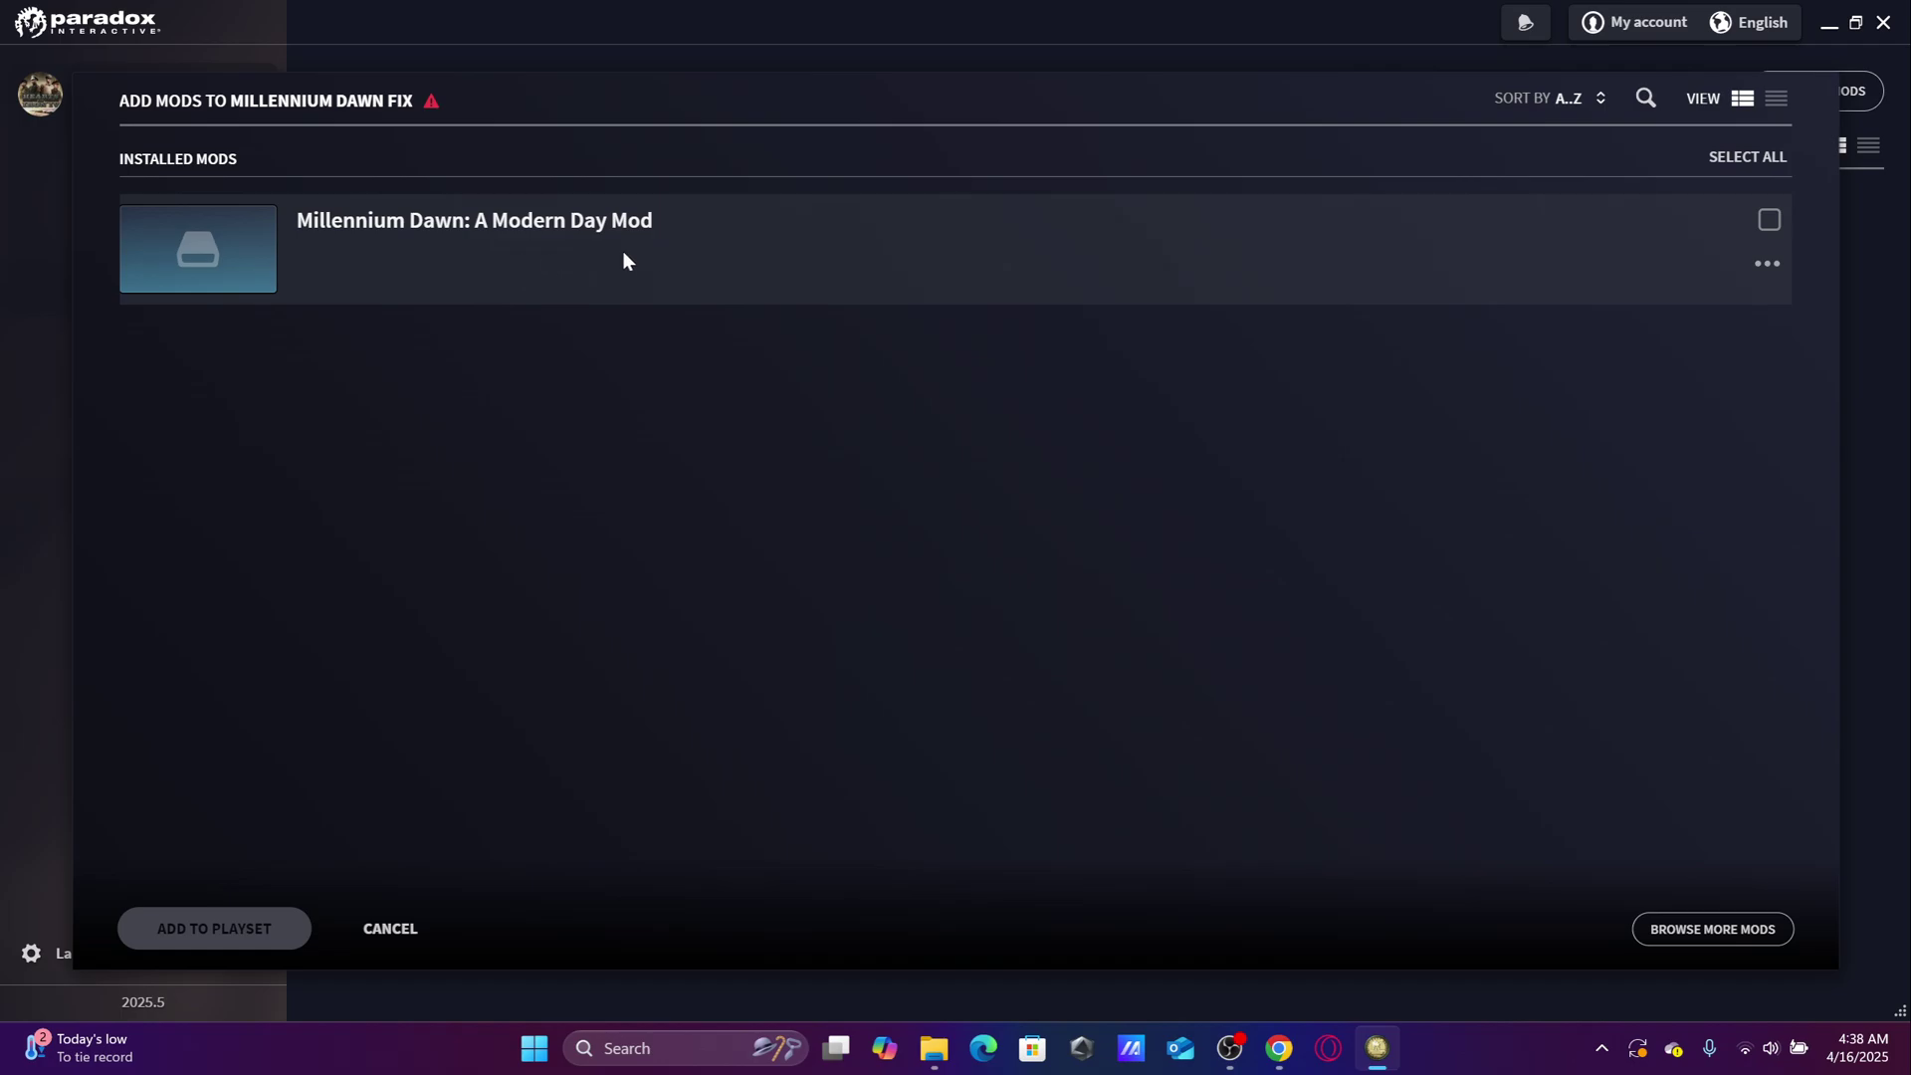
left_click(1770, 223)
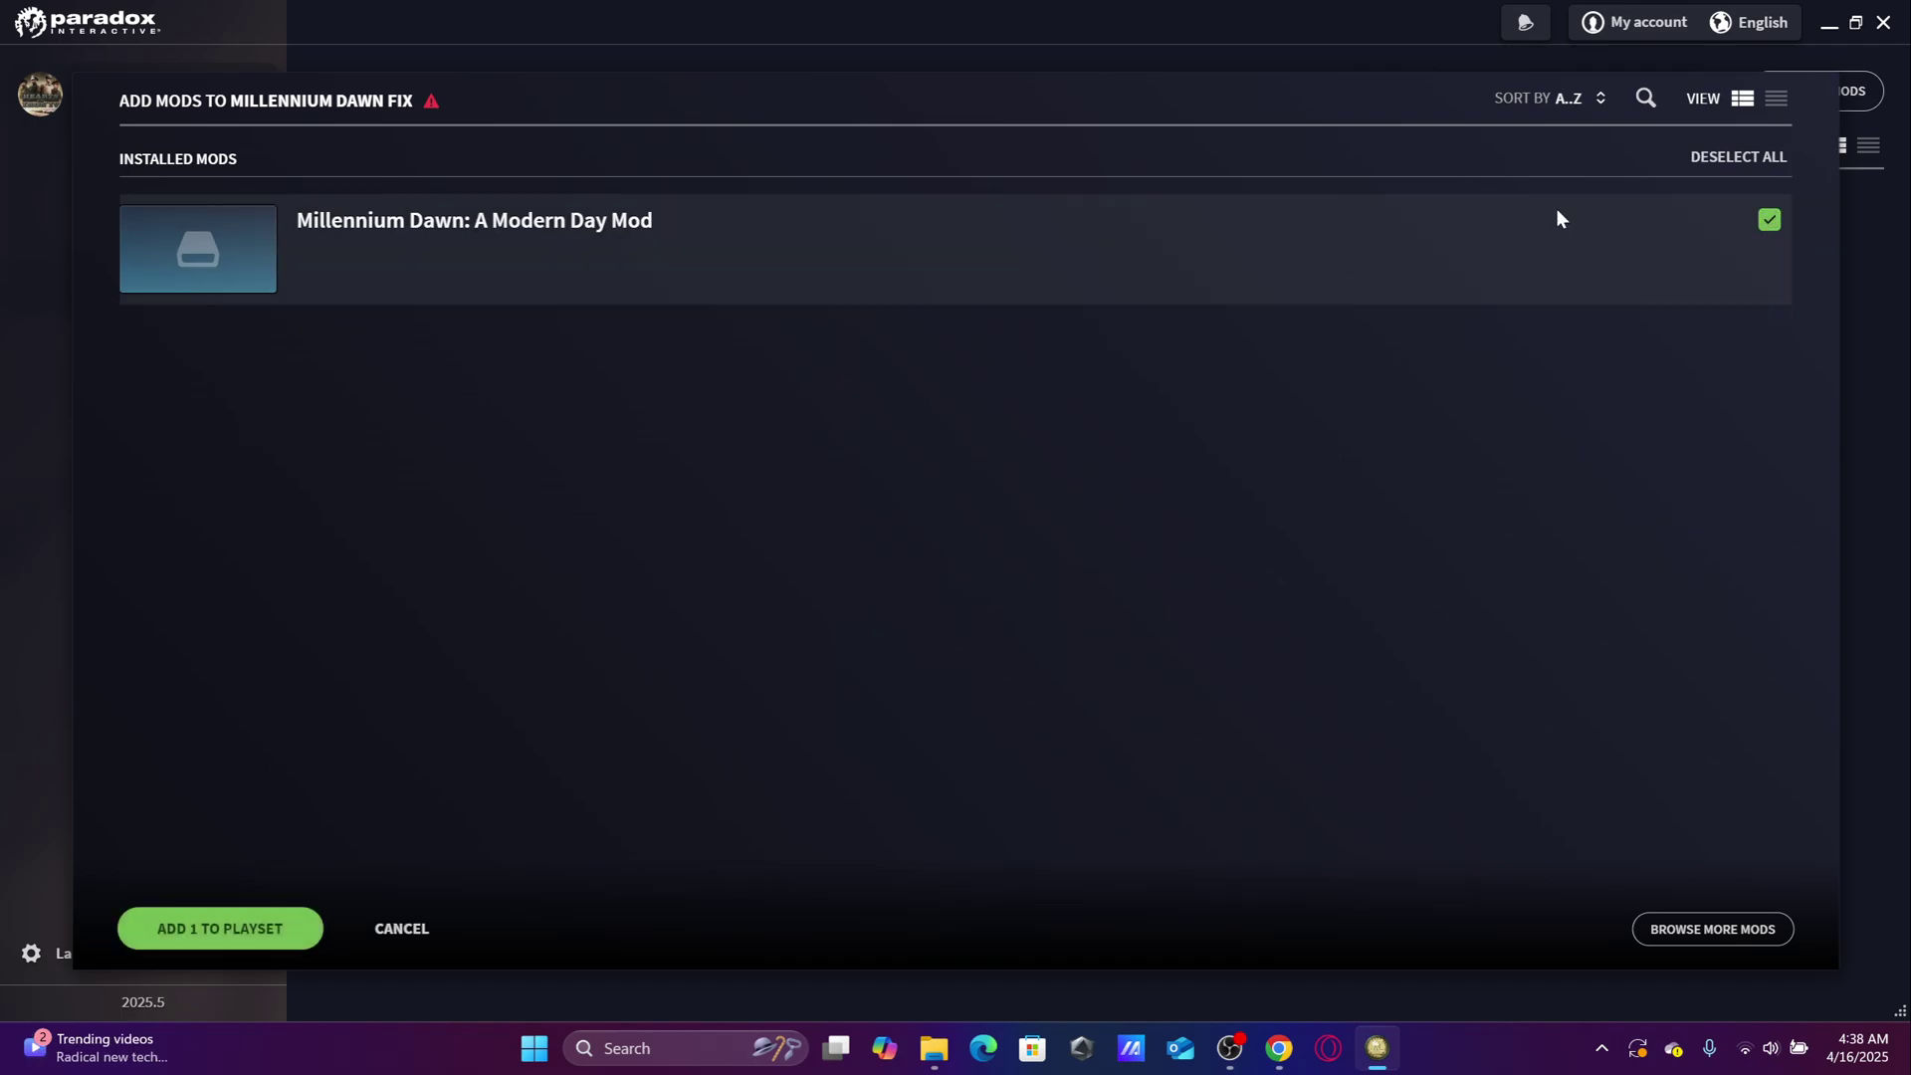
left_click(248, 941)
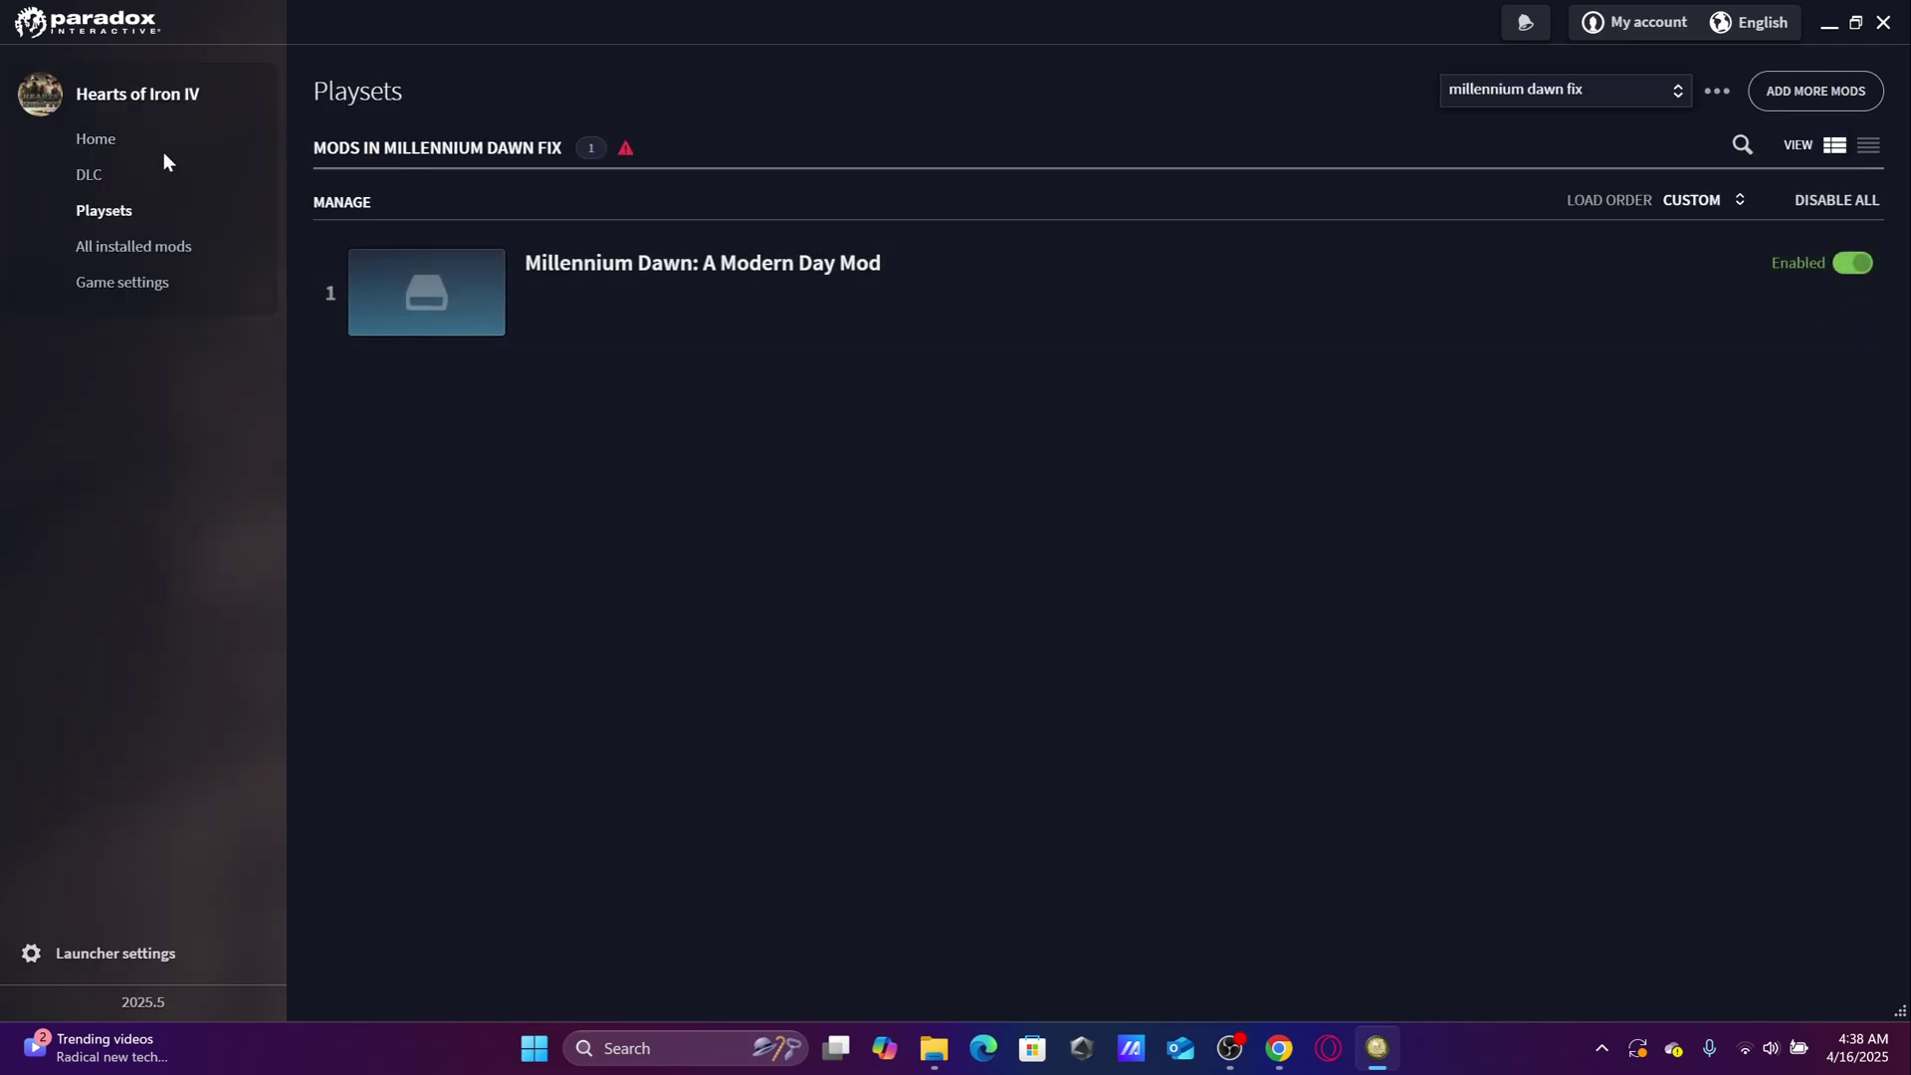
Make "millennium dawn fix" the active playset on the launcher's home page and start the game.
left_click(159, 150)
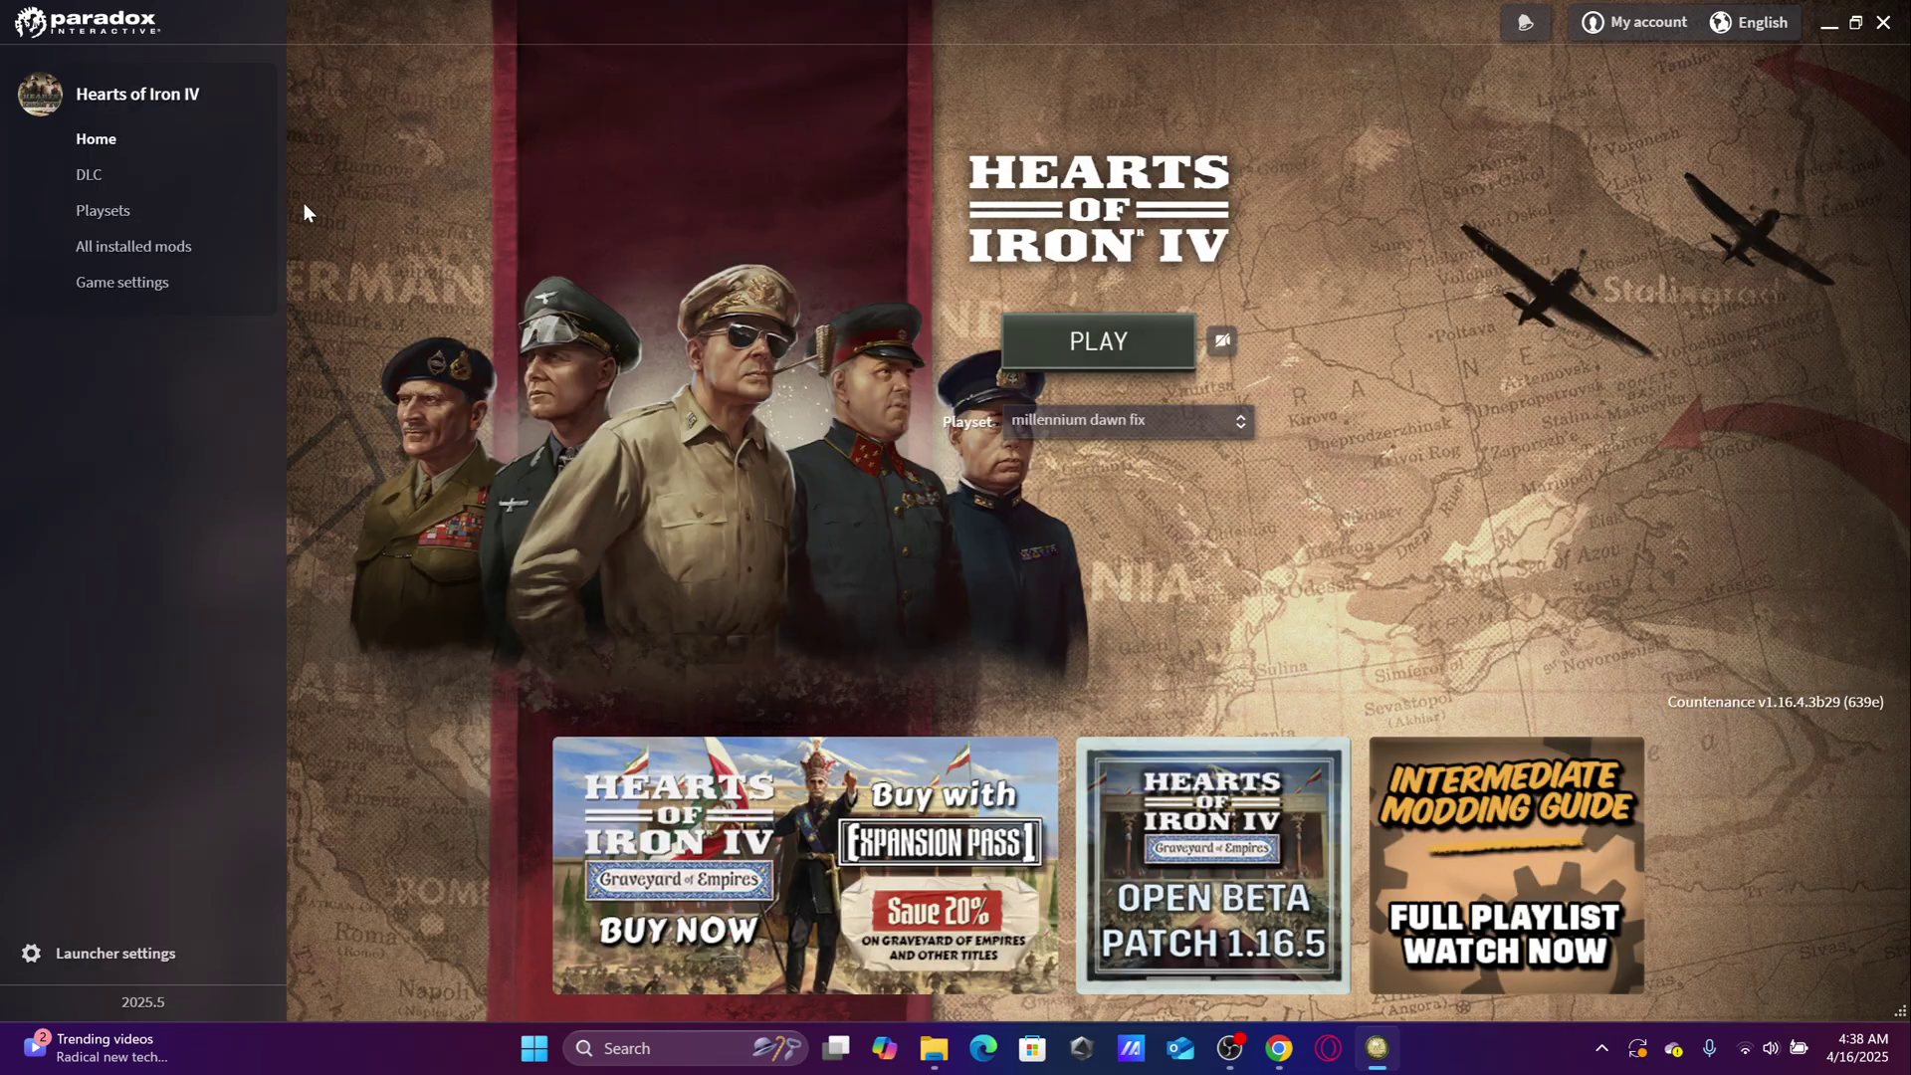
left_click(1042, 417)
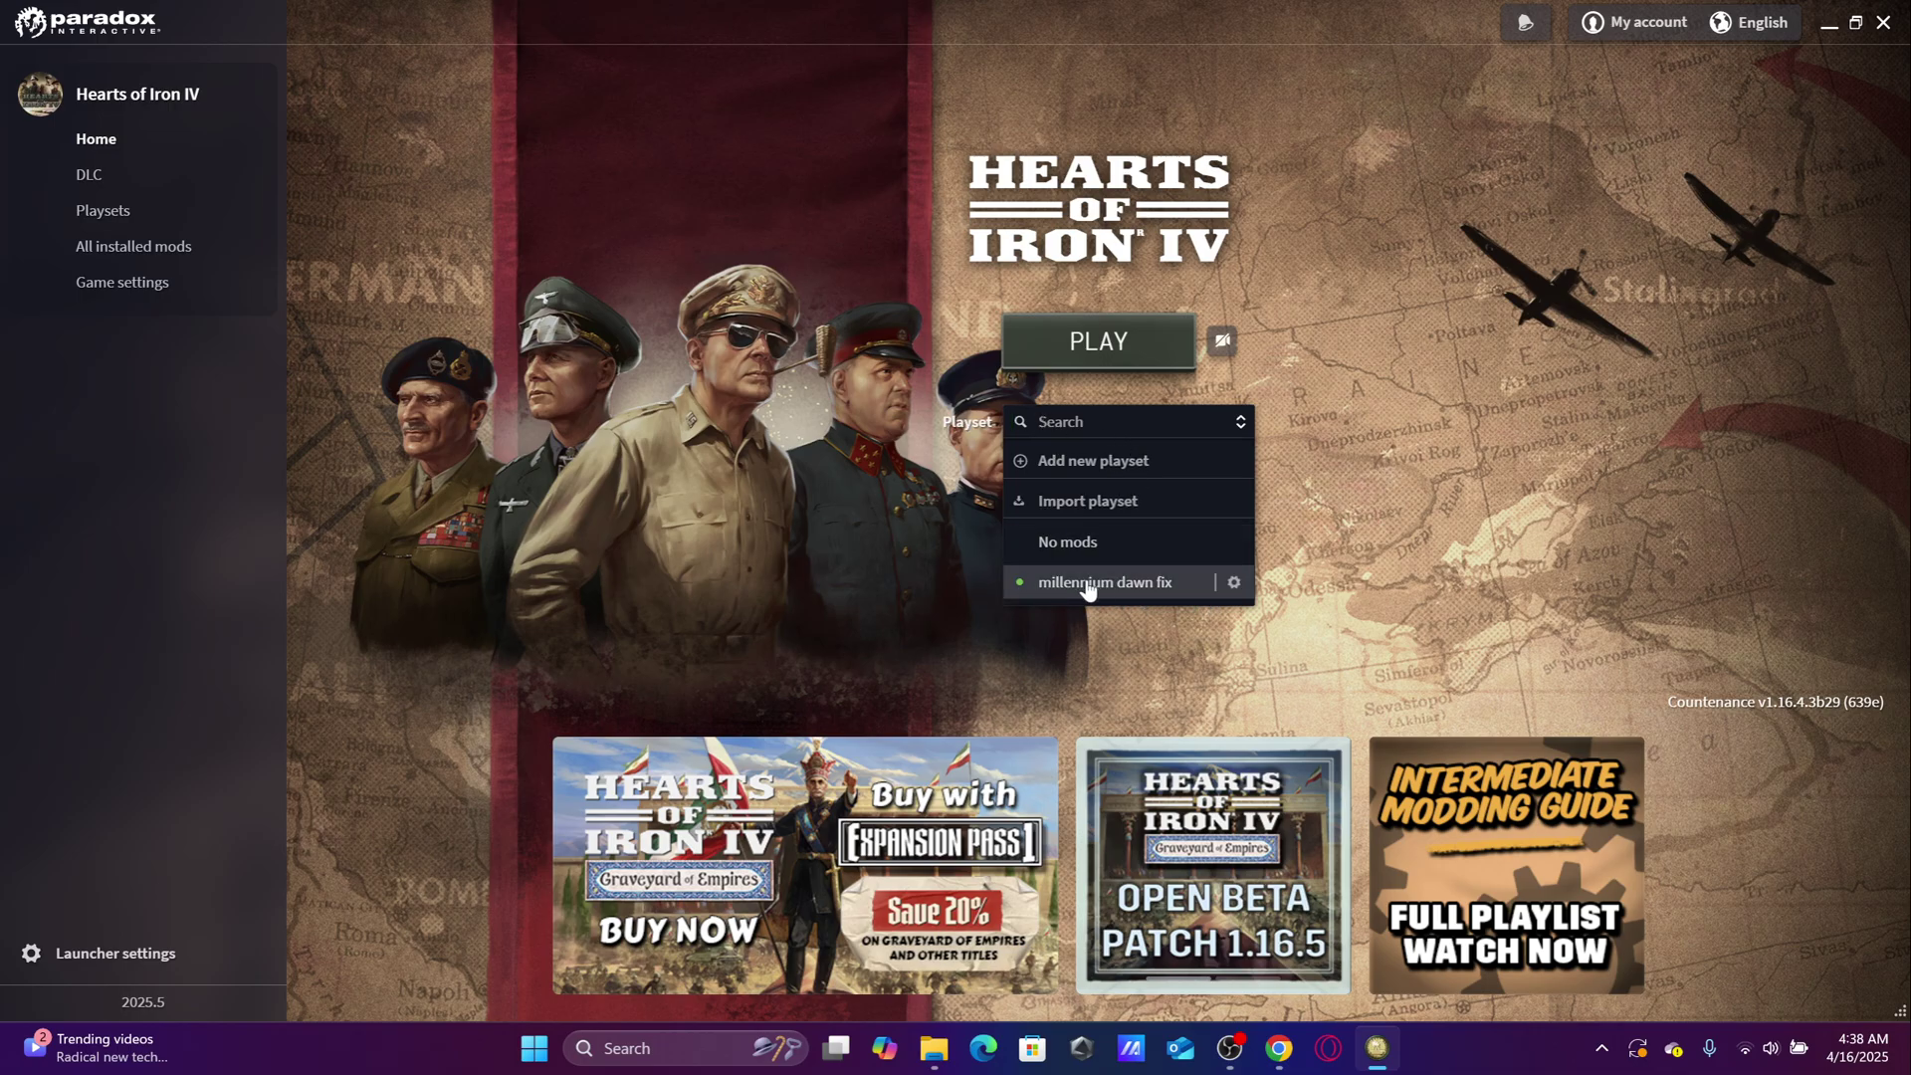
left_click(1141, 564)
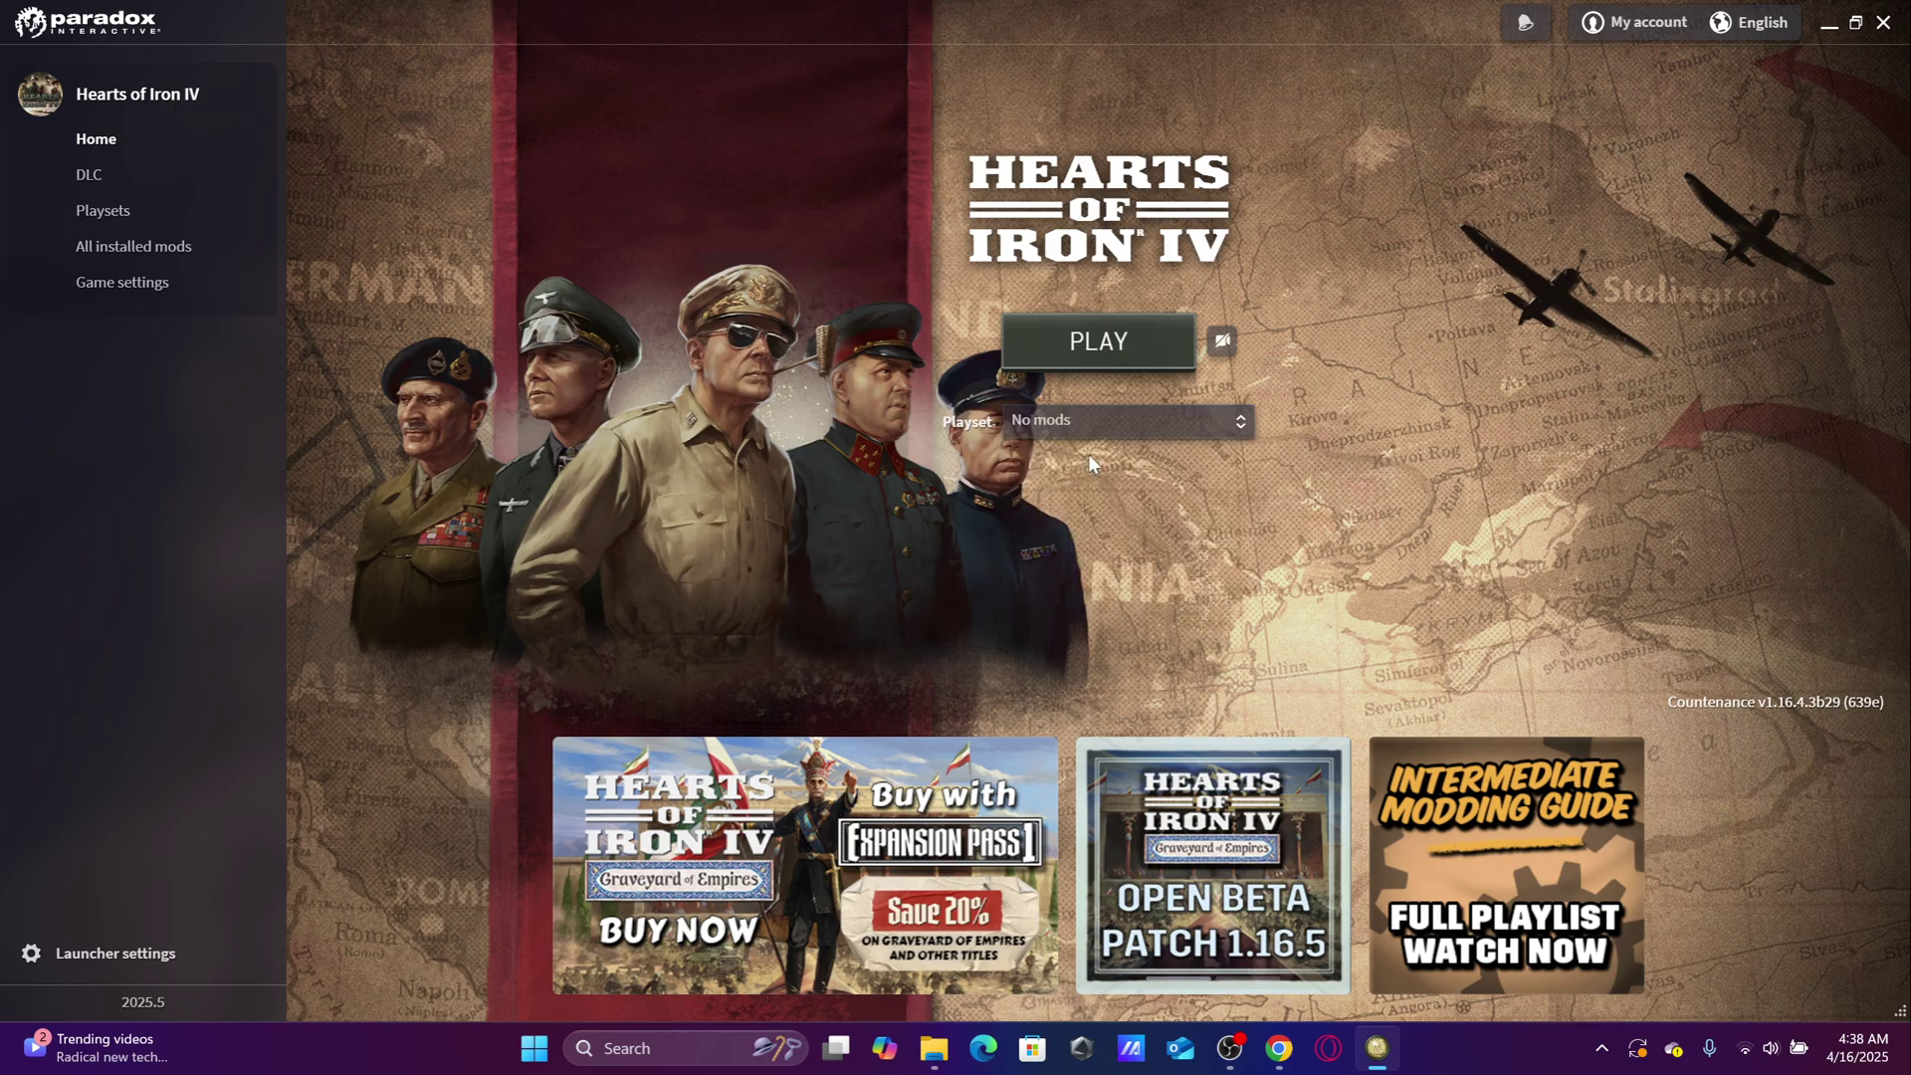
left_click(1105, 426)
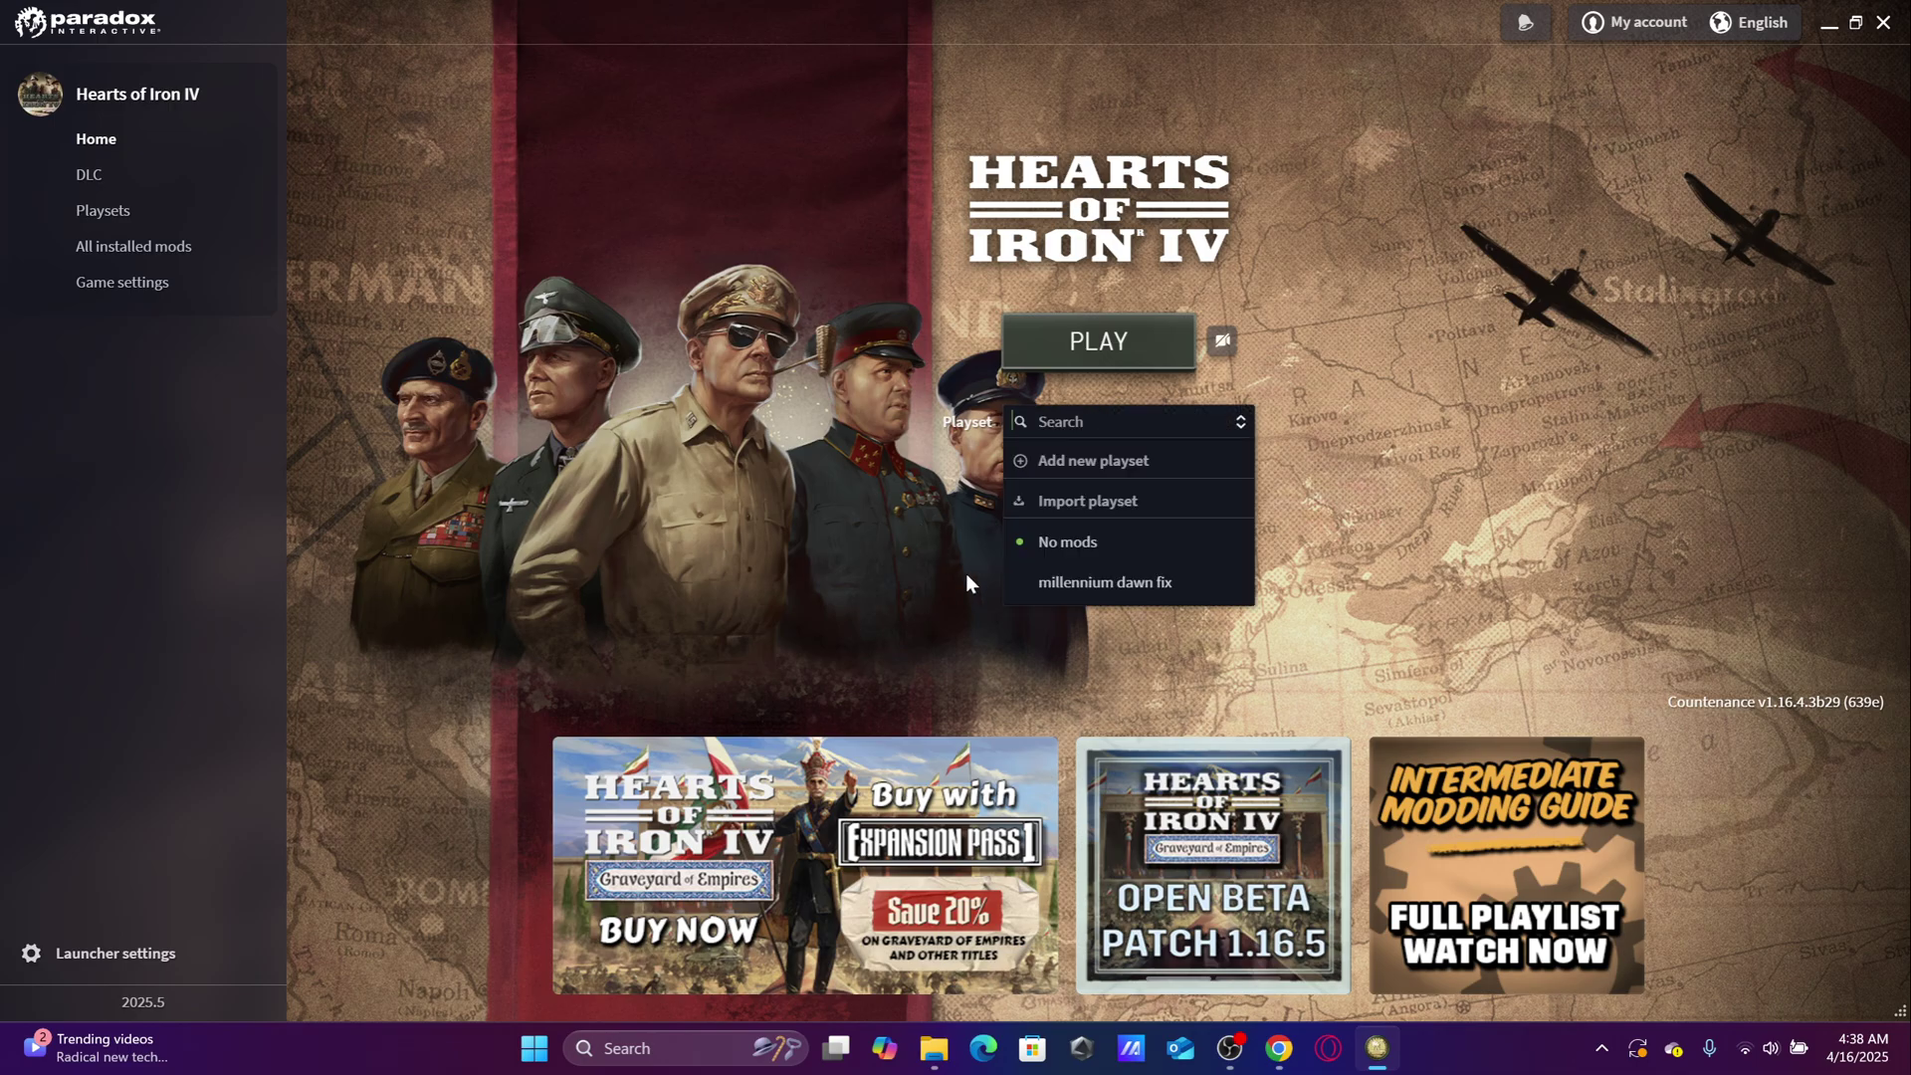
left_click(1132, 588)
left_click(1110, 422)
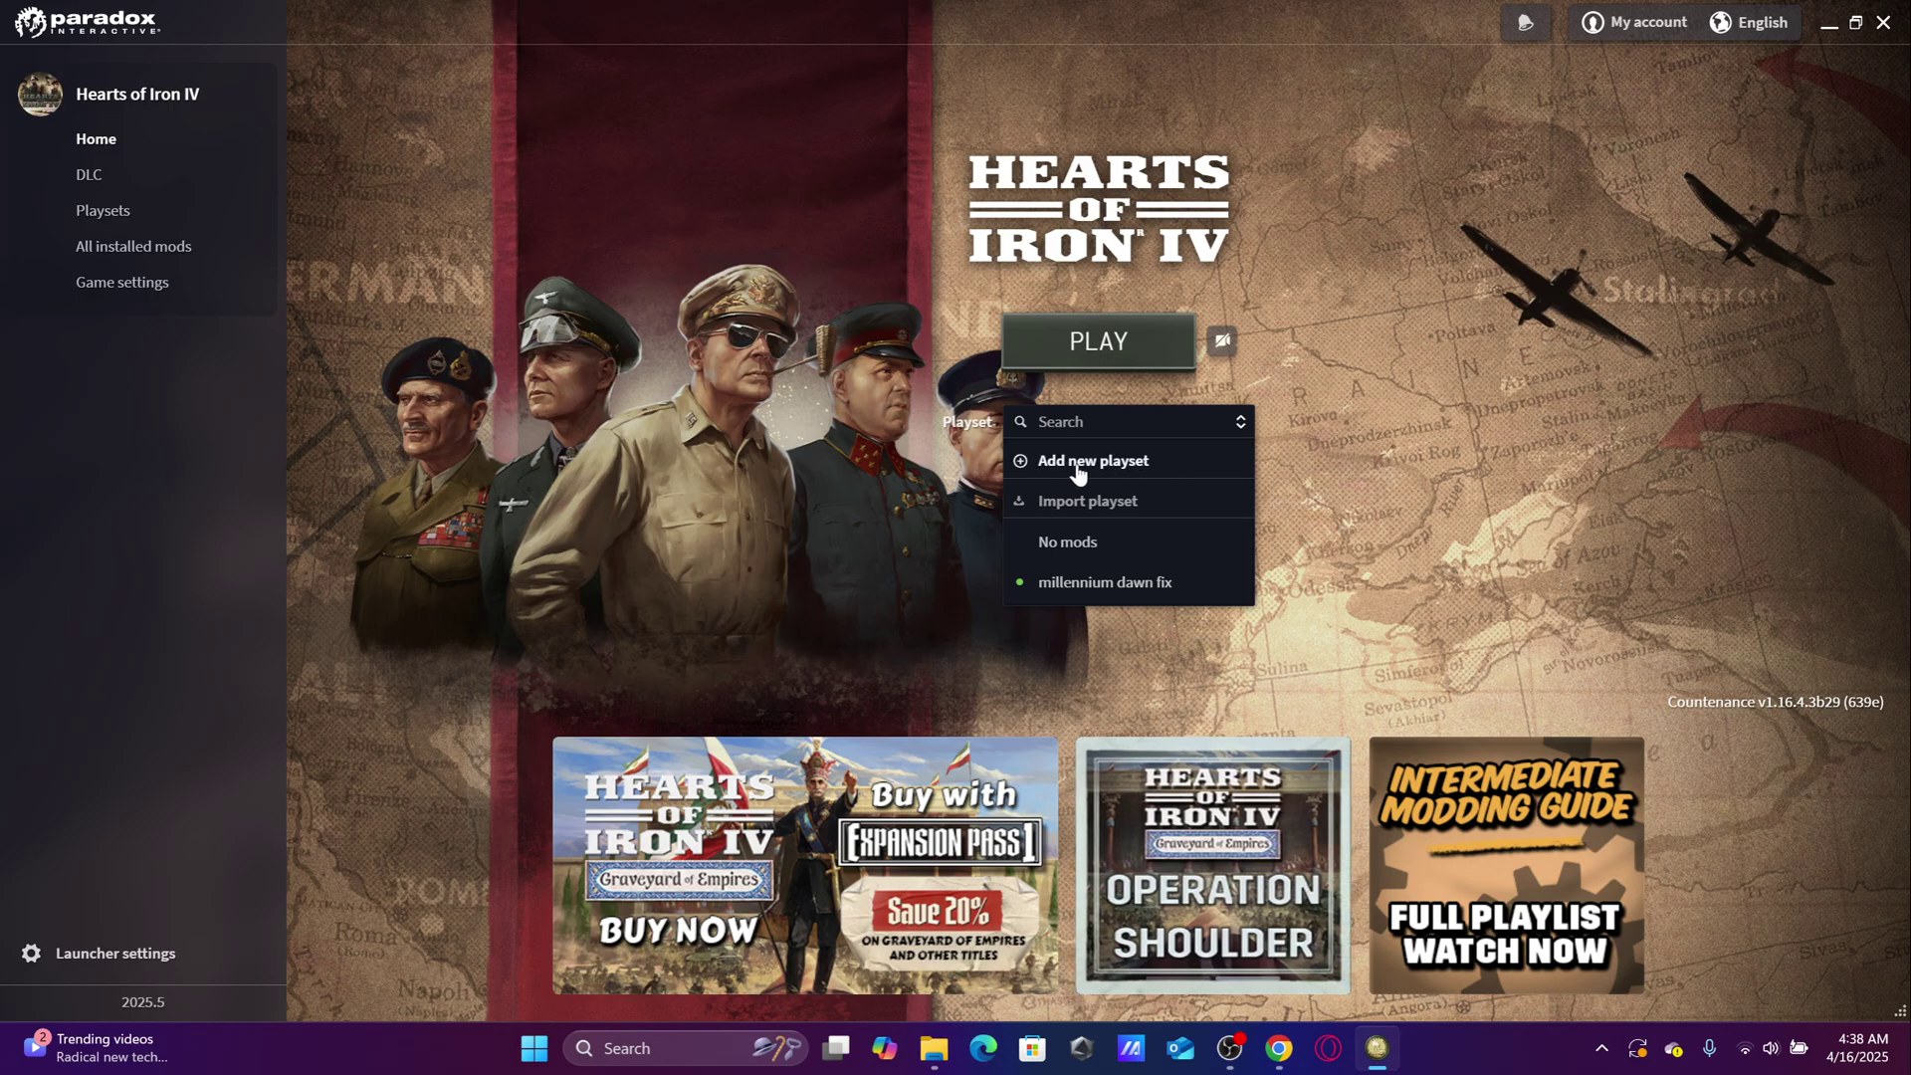
left_click(1284, 420)
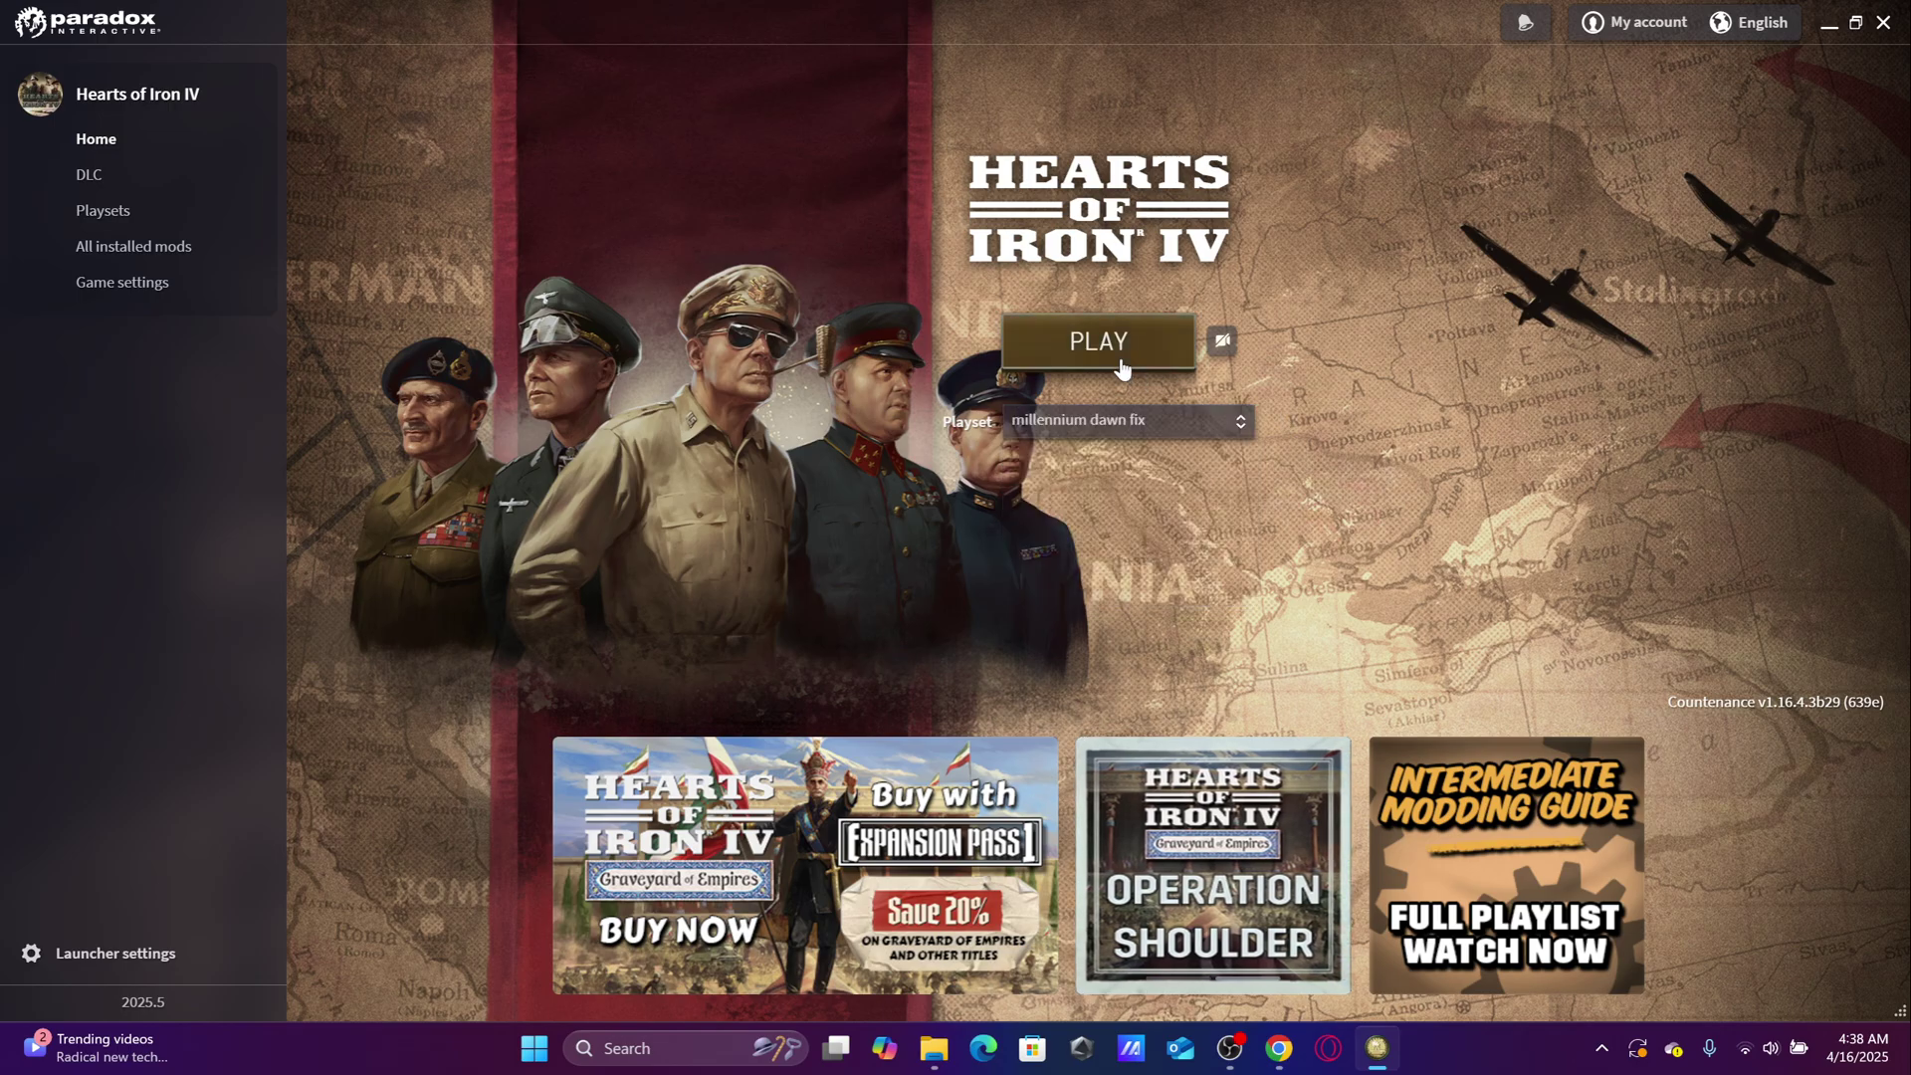
left_click(1122, 367)
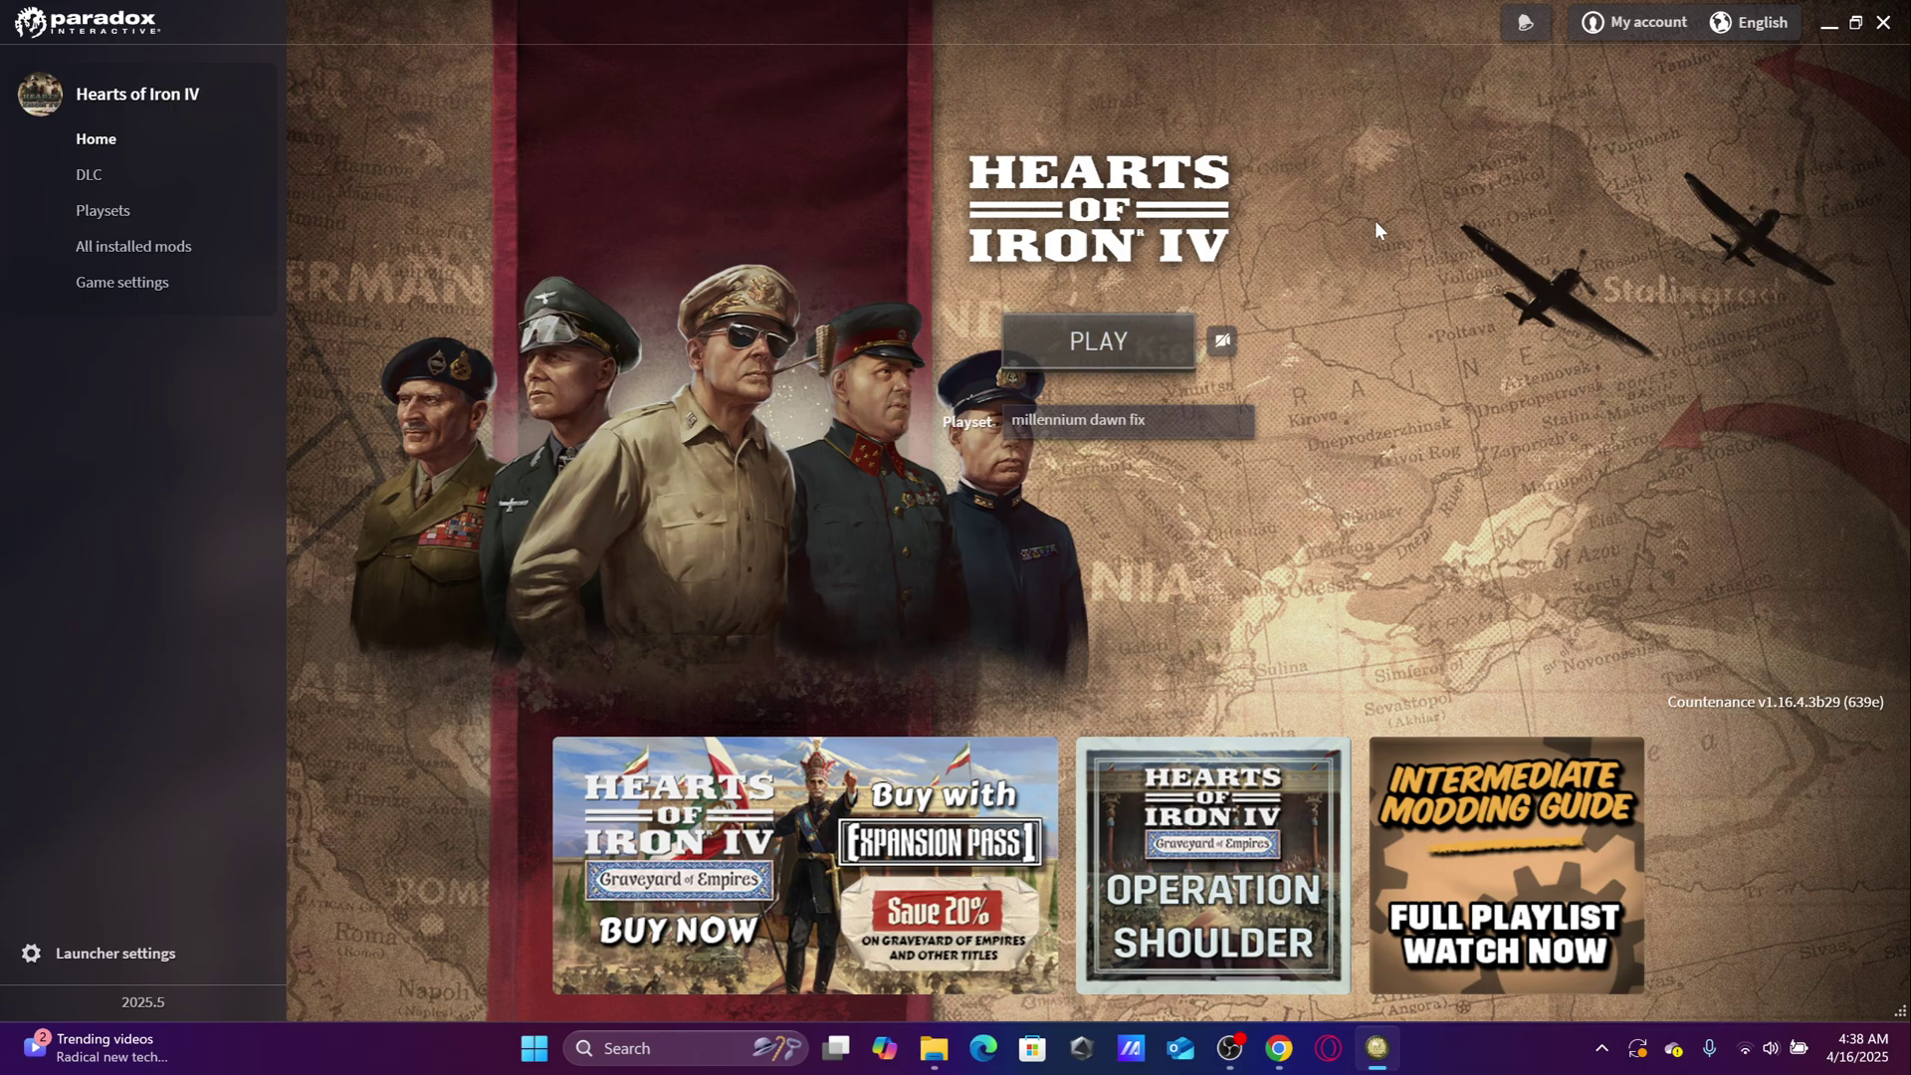